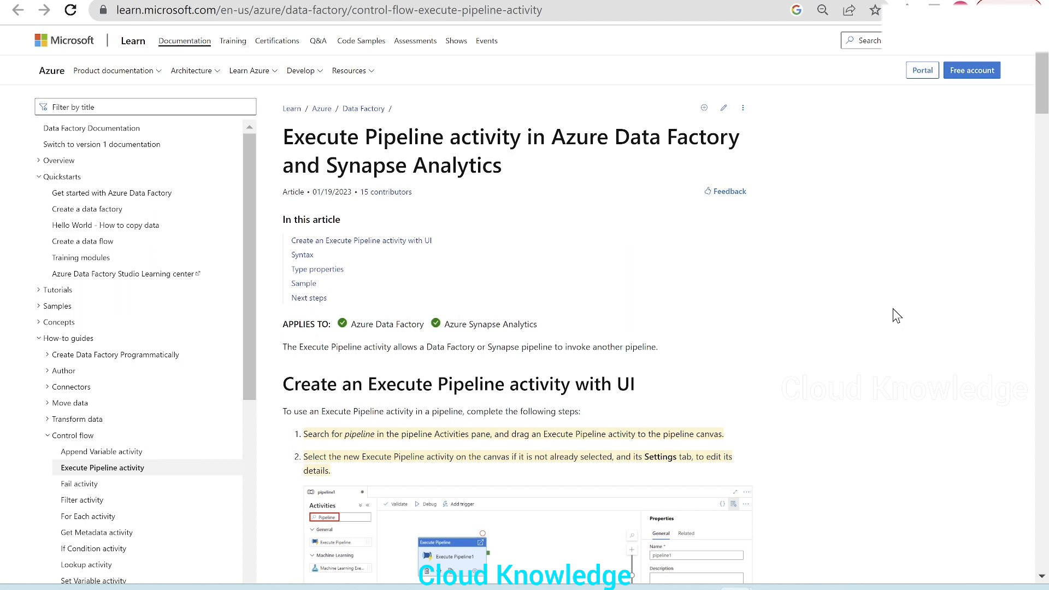
Switch to the ExecutePipelineDemo1 whiteboard and handwrite an underlined "Rest Api" with "Json" below it.
key("ctrl+Tab")
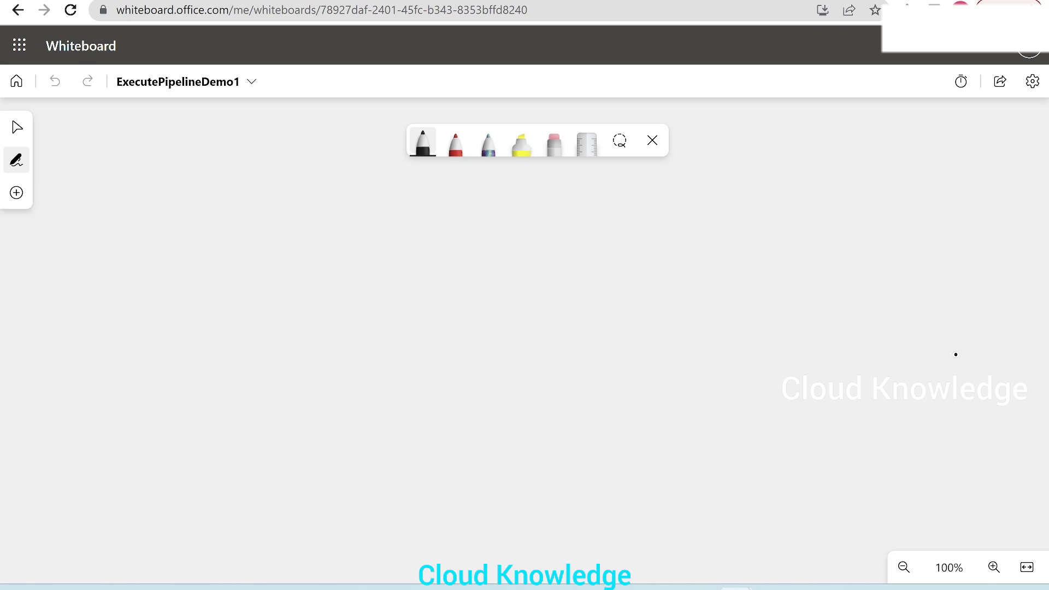
left_click_drag(227, 230, 231, 229)
mouse_move(272, 189)
left_mouse_down()
mouse_move(269, 241)
mouse_move(319, 221)
left_mouse_up()
mouse_move(327, 186)
left_mouse_down()
mouse_move(317, 225)
mouse_move(330, 196)
left_mouse_up()
mouse_move(349, 189)
left_mouse_down()
mouse_move(361, 244)
mouse_move(360, 215)
left_mouse_up()
mouse_move(382, 196)
left_mouse_down()
mouse_move(398, 239)
mouse_move(421, 189)
mouse_move(404, 162)
left_mouse_up()
left_click_drag(233, 284, 447, 186)
mouse_move(370, 250)
left_mouse_down()
mouse_move(388, 276)
mouse_move(407, 217)
mouse_move(481, 215)
left_mouse_up()
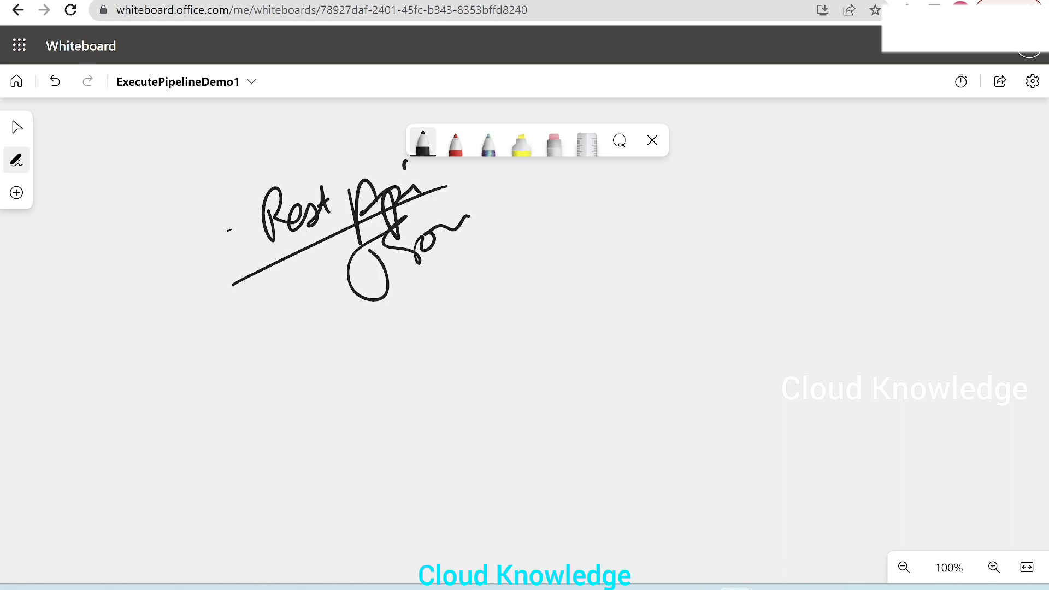
Draw an arrow from "Json" to a large box with "Web act -" handwritten inside it.
mouse_move(454, 249)
left_mouse_down()
mouse_move(580, 309)
mouse_move(552, 321)
left_mouse_up()
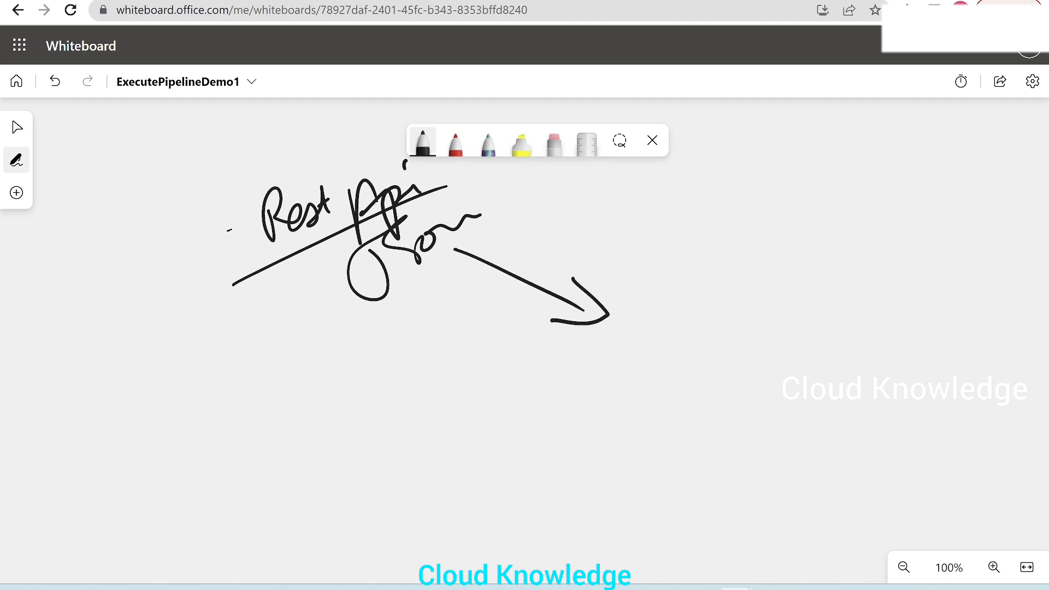
mouse_move(638, 296)
left_mouse_down()
mouse_move(639, 344)
mouse_move(660, 314)
left_mouse_up()
mouse_move(684, 316)
left_mouse_down()
mouse_move(678, 326)
mouse_move(785, 267)
mouse_move(795, 281)
left_mouse_up()
left_click_drag(801, 268, 820, 266)
mouse_move(605, 300)
left_mouse_down()
mouse_move(956, 200)
mouse_move(637, 511)
mouse_move(604, 304)
left_mouse_up()
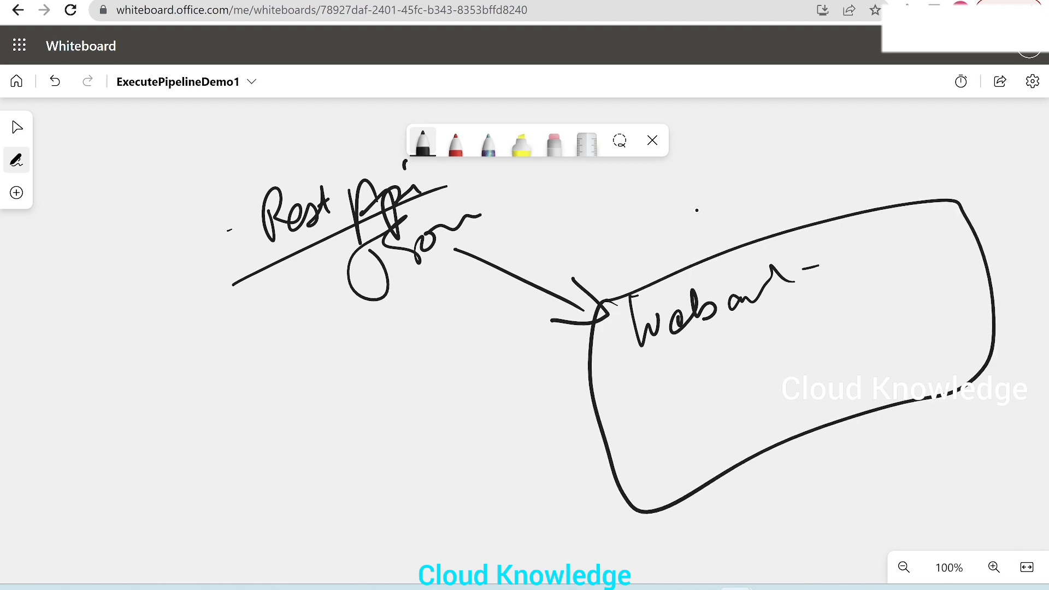
Circle "Json", number the first web activity 1, and add "+" with a second web activity numbered 2 inside the box.
mouse_move(692, 354)
left_mouse_down()
mouse_move(728, 341)
mouse_move(720, 367)
left_mouse_up()
mouse_move(786, 342)
left_mouse_down()
mouse_move(822, 354)
mouse_move(836, 325)
mouse_move(855, 358)
mouse_move(943, 317)
left_mouse_up()
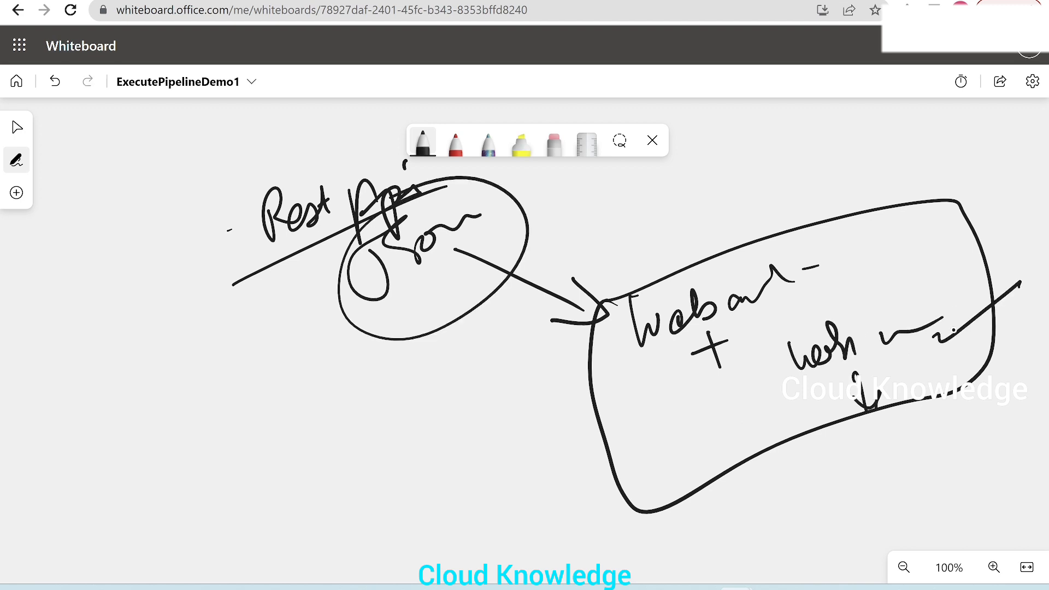
mouse_move(949, 302)
left_mouse_down()
mouse_move(968, 290)
mouse_move(1015, 318)
left_mouse_up()
left_click_drag(834, 235, 841, 282)
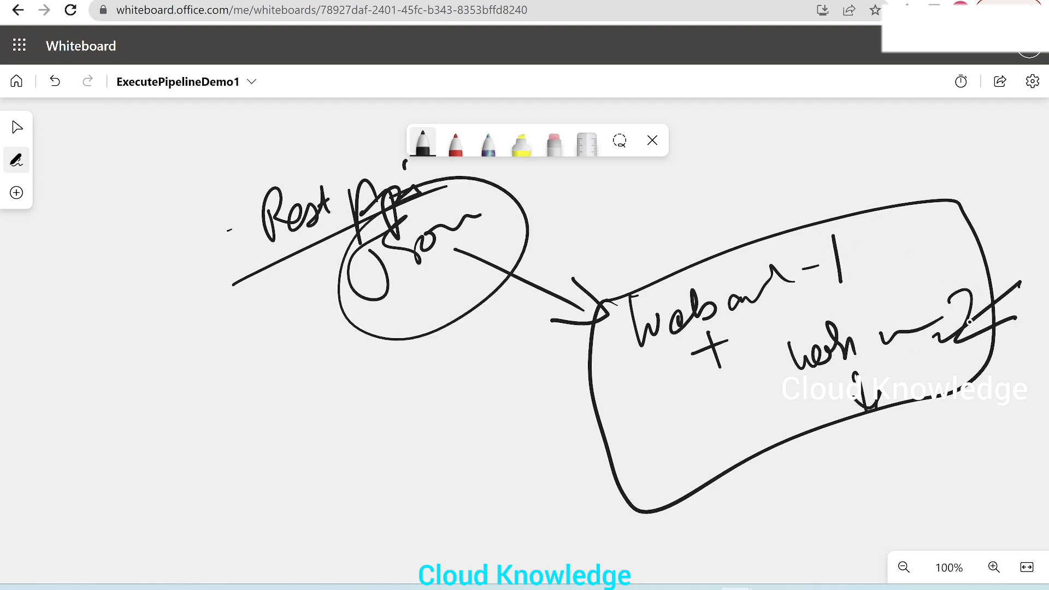
Draw an output rectangle below the second web activity and circle both web activities together.
mouse_move(798, 459)
left_mouse_down()
mouse_move(939, 413)
mouse_move(1044, 445)
left_mouse_up()
mouse_move(1046, 489)
left_mouse_down()
mouse_move(800, 557)
mouse_move(781, 458)
mouse_move(1038, 403)
mouse_move(757, 574)
left_mouse_up()
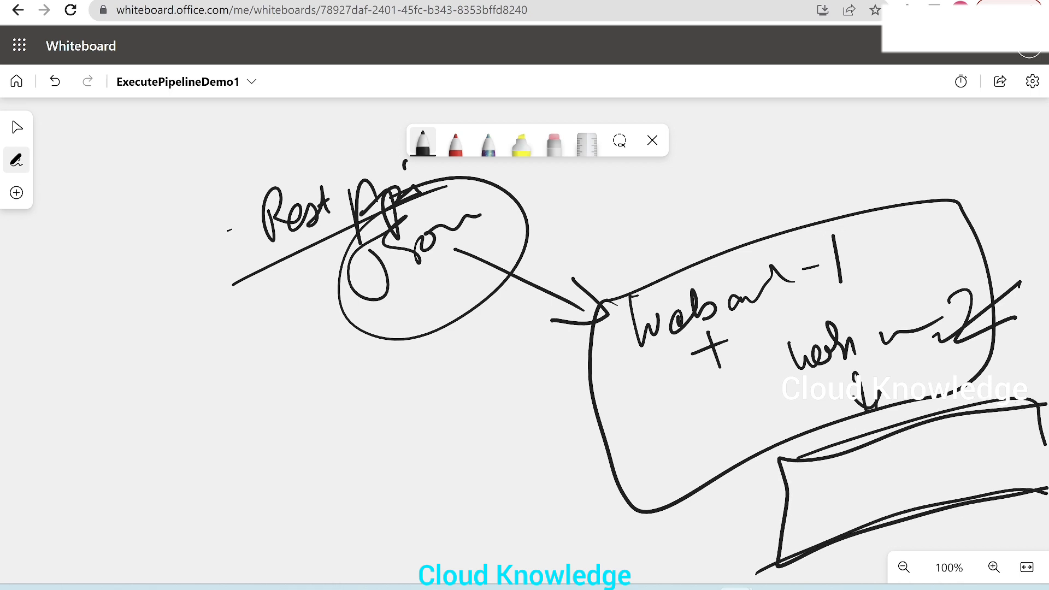
mouse_move(872, 234)
left_mouse_down()
mouse_move(588, 426)
mouse_move(862, 160)
mouse_move(919, 401)
left_mouse_up()
left_click_drag(869, 171, 989, 328)
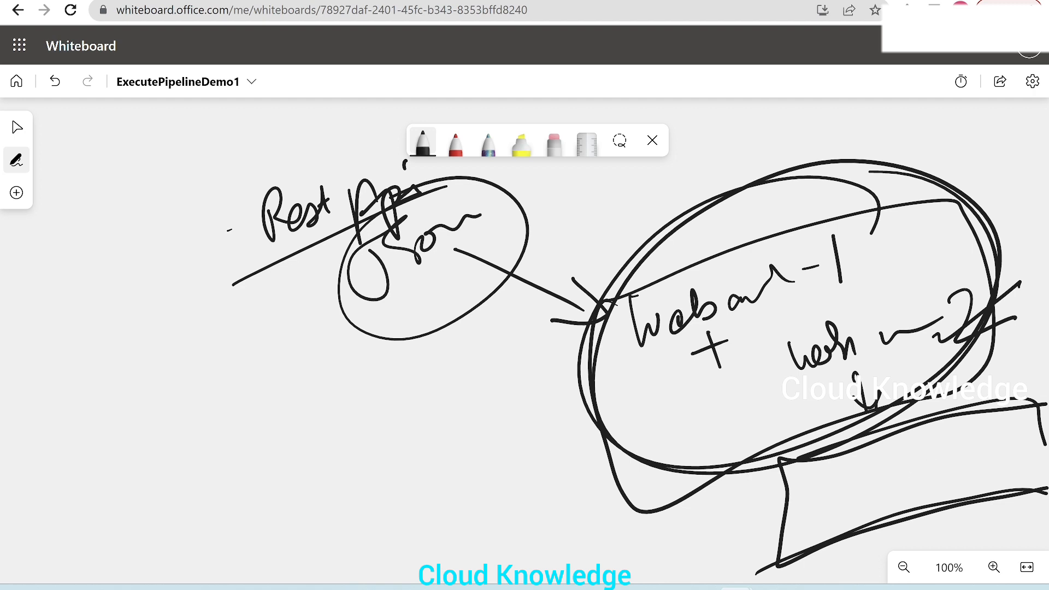
Add check marks in the output rectangle and beside "Json", and circle the check mark in the rectangle.
mouse_move(908, 465)
left_mouse_down()
mouse_move(992, 417)
mouse_move(923, 479)
mouse_move(994, 413)
left_mouse_up()
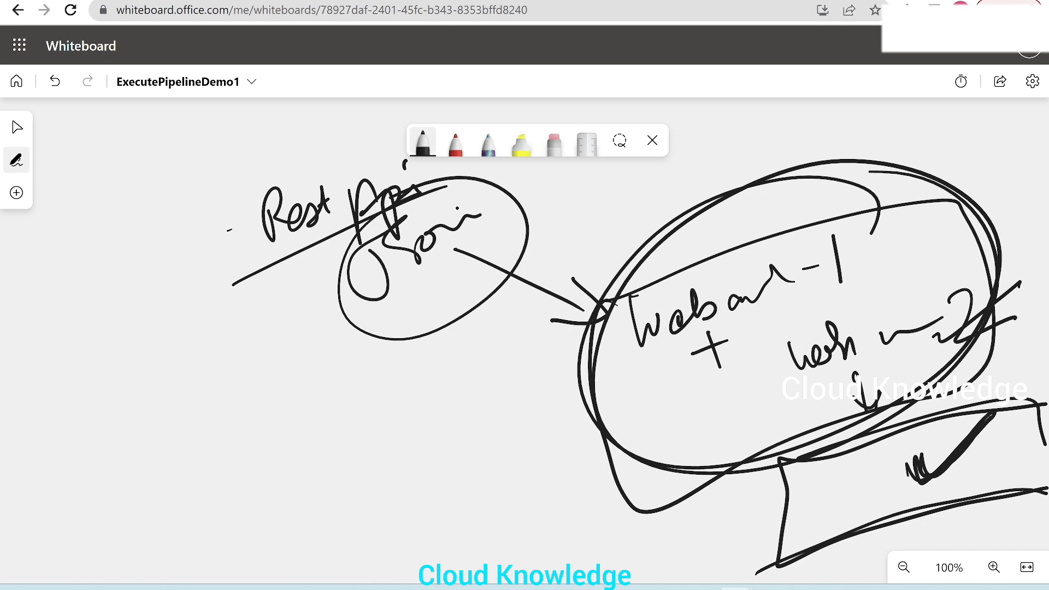
left_click_drag(481, 216, 533, 161)
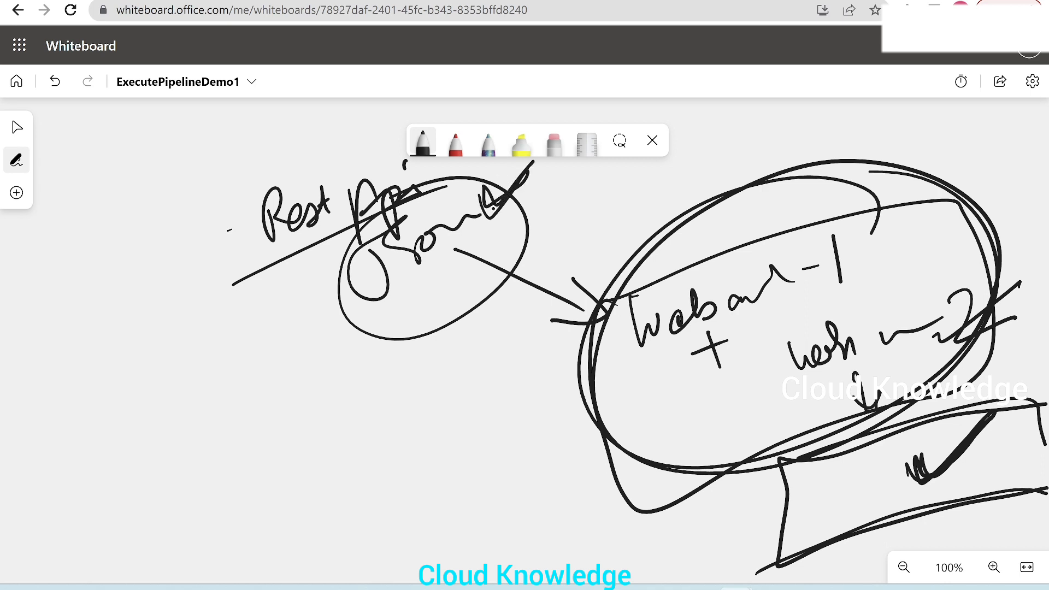
left_click_drag(496, 214, 569, 157)
mouse_move(890, 214)
left_mouse_down()
mouse_move(891, 192)
mouse_move(981, 312)
mouse_move(948, 379)
left_mouse_up()
mouse_move(882, 436)
left_mouse_down()
mouse_move(939, 417)
mouse_move(907, 407)
left_mouse_up()
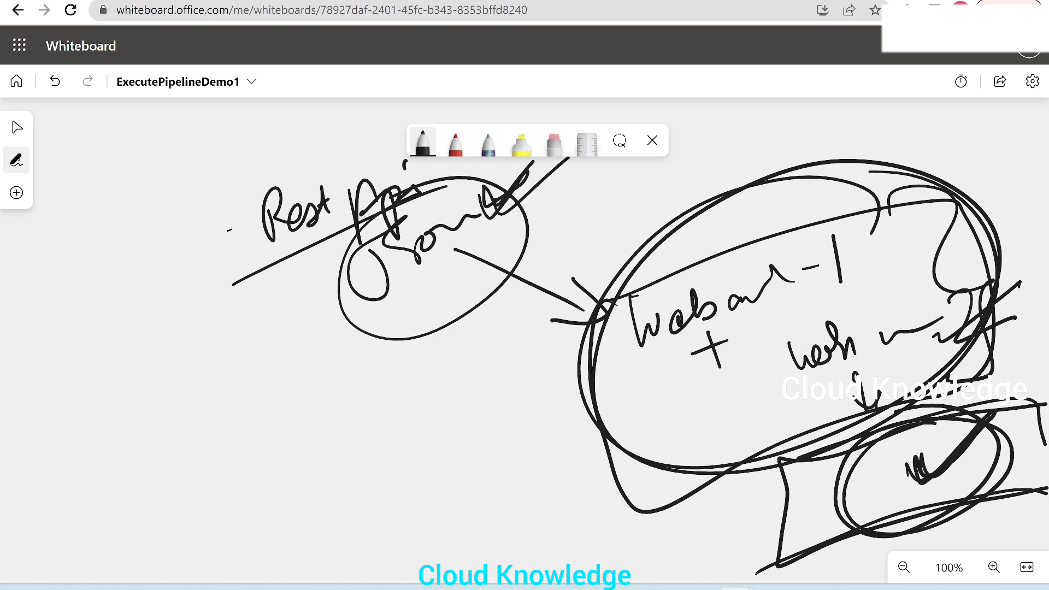
Handwrite "CHILD" above the circled web activities and add further check marks at "Json" and in the output rectangle.
left_click_drag(677, 163, 704, 219)
mouse_move(706, 131)
left_mouse_down()
mouse_move(743, 137)
mouse_move(757, 191)
left_mouse_up()
left_click_drag(782, 128, 785, 171)
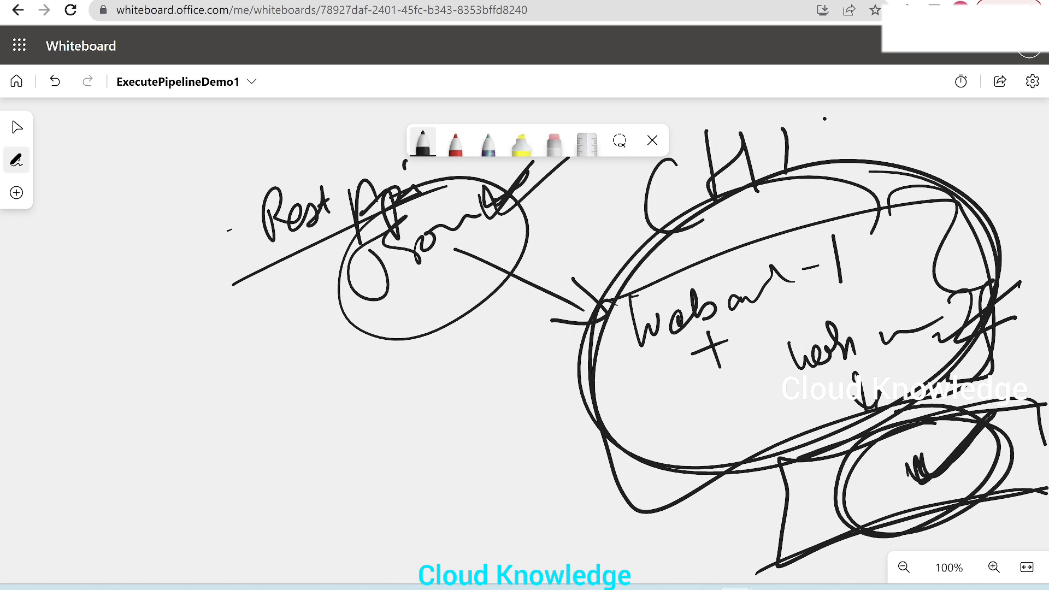
left_click_drag(825, 118, 863, 154)
mouse_move(882, 115)
left_mouse_down()
mouse_move(882, 163)
mouse_move(855, 178)
left_mouse_up()
left_click_drag(962, 141, 997, 363)
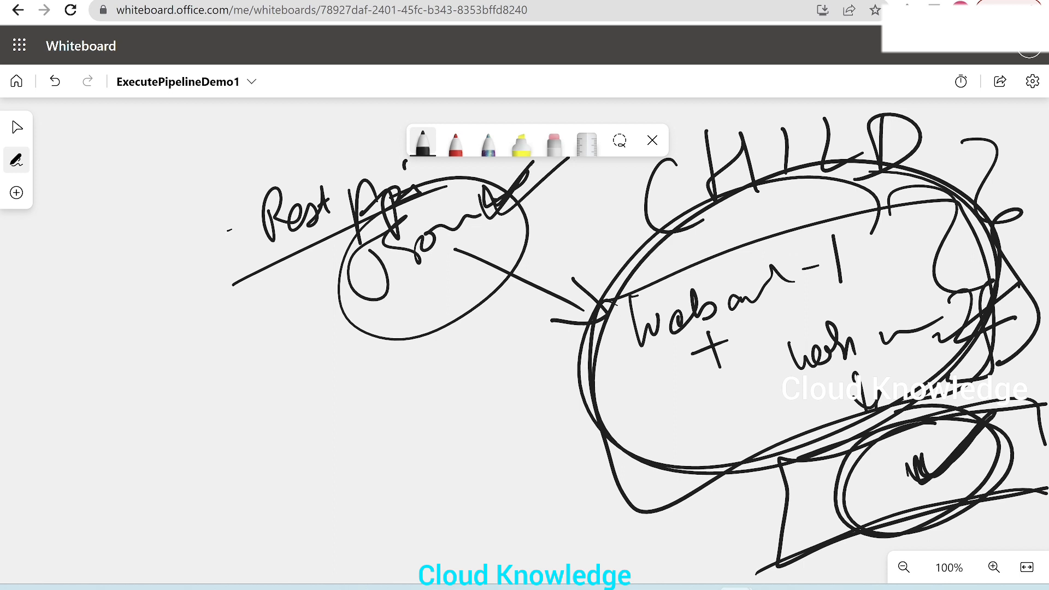
left_click_drag(526, 223, 623, 157)
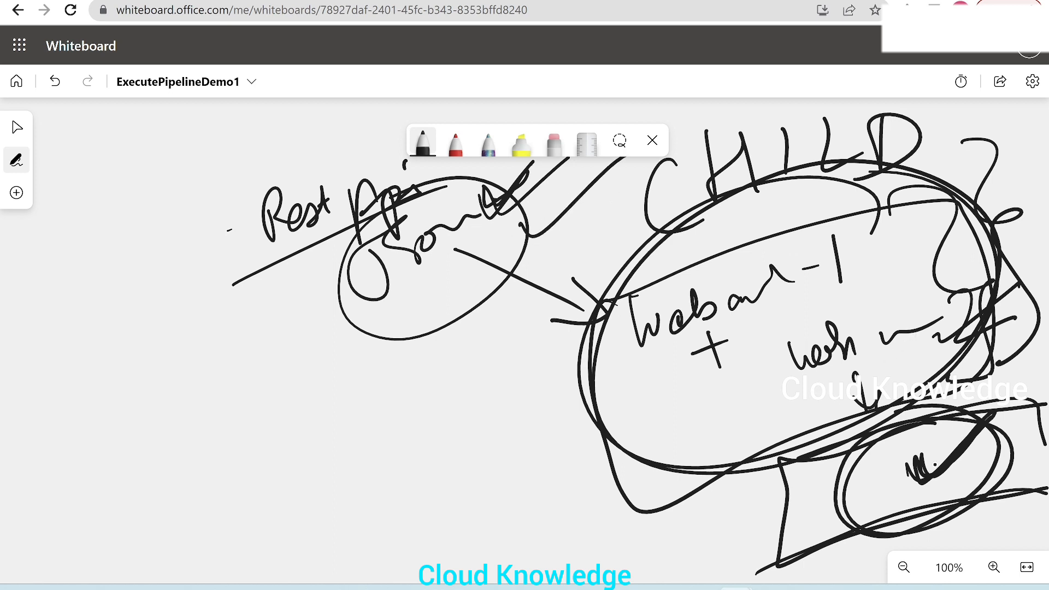
mouse_move(911, 468)
left_mouse_down()
mouse_move(919, 479)
mouse_move(997, 406)
left_mouse_up()
Handwrite "Master" beside "Rest Api", circle it, and add "Pl -" above it.
mouse_move(2, 325)
left_mouse_down()
mouse_move(22, 349)
mouse_move(64, 349)
mouse_move(109, 341)
mouse_move(156, 302)
mouse_move(259, 284)
left_mouse_up()
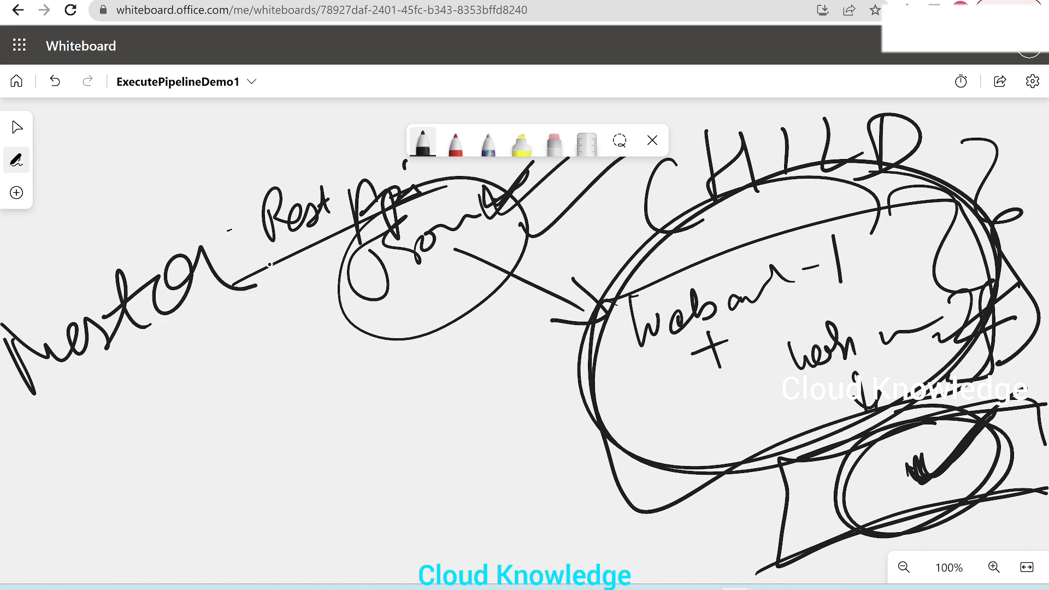
mouse_move(109, 228)
left_mouse_down()
mouse_move(254, 241)
mouse_move(144, 212)
left_mouse_up()
left_click(60, 220)
left_click_drag(86, 269, 90, 197)
left_click_drag(90, 198, 98, 235)
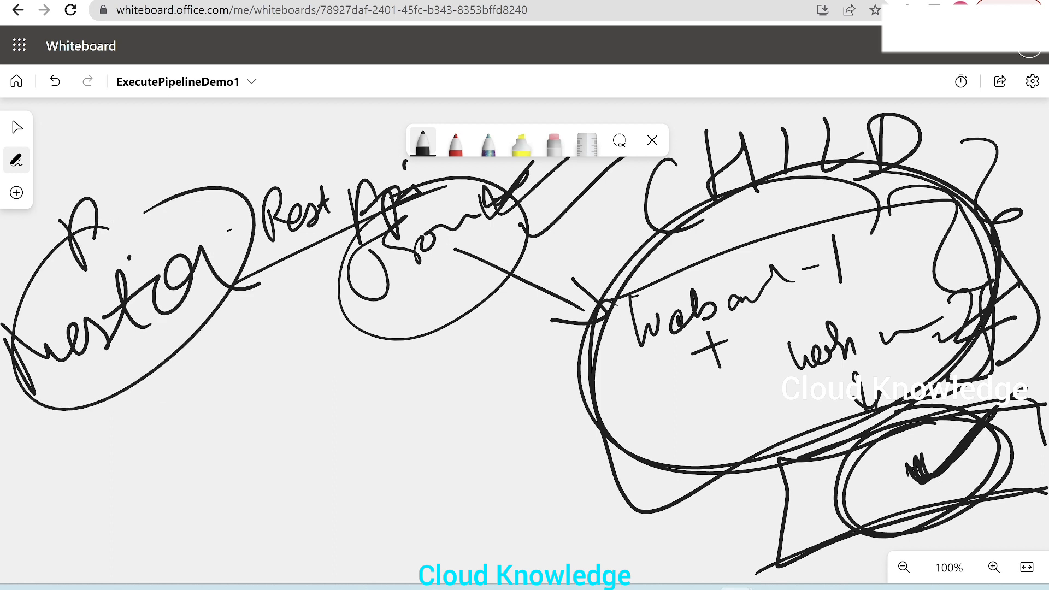
left_click_drag(118, 186, 159, 236)
left_click_drag(171, 225, 188, 218)
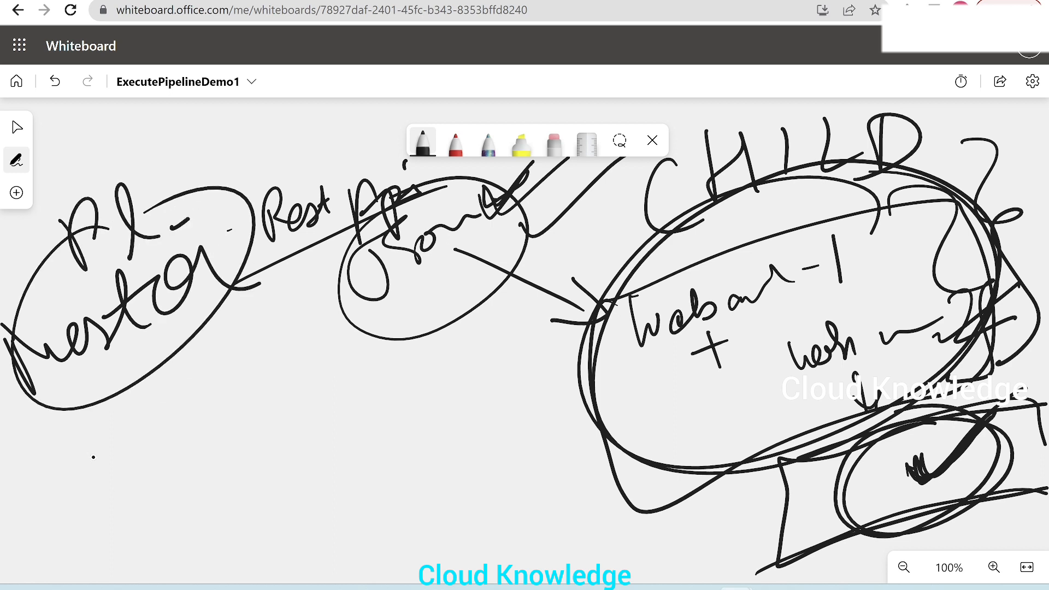
Handwrite "Execute Pipeline" below the circled "Master" label and draw a box around it.
mouse_move(86, 445)
left_mouse_down()
mouse_move(78, 465)
mouse_move(90, 490)
left_mouse_up()
mouse_move(105, 453)
left_mouse_down()
mouse_move(110, 483)
mouse_move(116, 464)
left_mouse_up()
mouse_move(115, 459)
left_mouse_down()
mouse_move(125, 445)
mouse_move(137, 469)
left_mouse_up()
mouse_move(140, 437)
left_mouse_down()
mouse_move(189, 404)
mouse_move(207, 411)
left_mouse_up()
left_click_drag(220, 364, 229, 396)
mouse_move(232, 367)
left_mouse_down()
mouse_move(243, 382)
mouse_move(273, 371)
mouse_move(309, 328)
mouse_move(404, 293)
left_mouse_up()
left_click(234, 353)
mouse_move(52, 470)
left_mouse_down()
mouse_move(382, 276)
mouse_move(59, 499)
mouse_move(59, 453)
left_mouse_up()
Draw an arrow from "Execute Pipeline" to the child circle, tick "Master", and sketch a small box in the output rectangle.
mouse_move(219, 436)
left_mouse_down()
mouse_move(234, 474)
mouse_move(590, 339)
mouse_move(606, 362)
mouse_move(613, 345)
mouse_move(585, 389)
left_mouse_up()
mouse_move(798, 154)
left_mouse_down()
mouse_move(641, 346)
mouse_move(805, 180)
left_mouse_up()
left_click_drag(87, 379, 212, 270)
left_click_drag(921, 447, 1004, 407)
mouse_move(888, 498)
left_mouse_down()
mouse_move(966, 512)
mouse_move(878, 495)
mouse_move(923, 530)
mouse_move(921, 486)
mouse_move(889, 533)
left_mouse_up()
mouse_move(885, 489)
left_mouse_down()
mouse_move(961, 479)
mouse_move(979, 540)
left_mouse_up()
left_click_drag(974, 539, 941, 540)
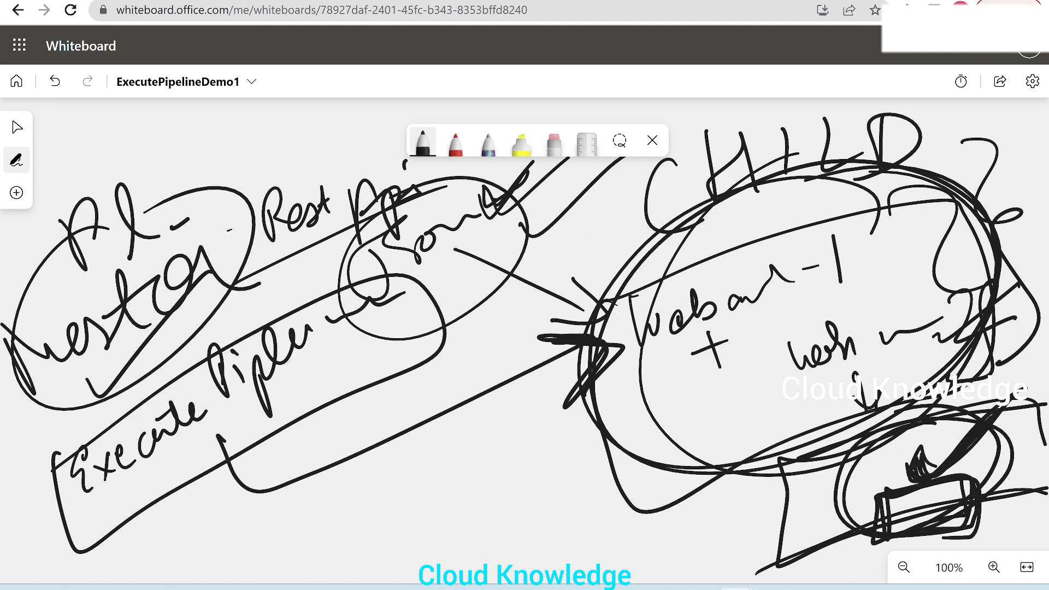
Handwrite "+ Copy" below "Execute Pipeline" with an arrow to a double-underlined "Sink", and mark the output area.
mouse_move(165, 480)
left_mouse_down()
mouse_move(221, 448)
mouse_move(202, 498)
mouse_move(209, 519)
mouse_move(304, 481)
mouse_move(350, 477)
mouse_move(352, 521)
left_mouse_up()
left_click_drag(374, 408, 341, 516)
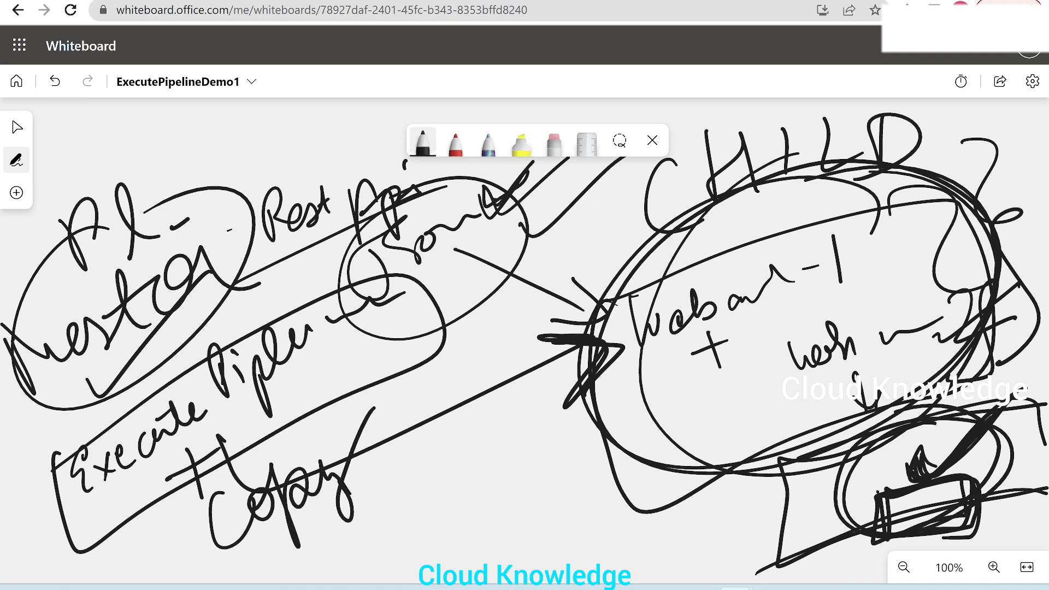
left_click_drag(860, 494, 862, 504)
mouse_move(375, 486)
left_mouse_down()
mouse_move(411, 464)
mouse_move(409, 486)
left_mouse_up()
left_click_drag(455, 434, 432, 468)
left_click(470, 427)
mouse_move(466, 443)
left_mouse_down()
mouse_move(471, 462)
mouse_move(516, 407)
mouse_move(517, 436)
left_mouse_up()
left_click_drag(517, 432, 547, 424)
left_click_drag(453, 481, 549, 426)
left_click_drag(456, 485, 556, 433)
mouse_move(904, 444)
left_mouse_down()
mouse_move(857, 514)
mouse_move(916, 429)
left_mouse_up()
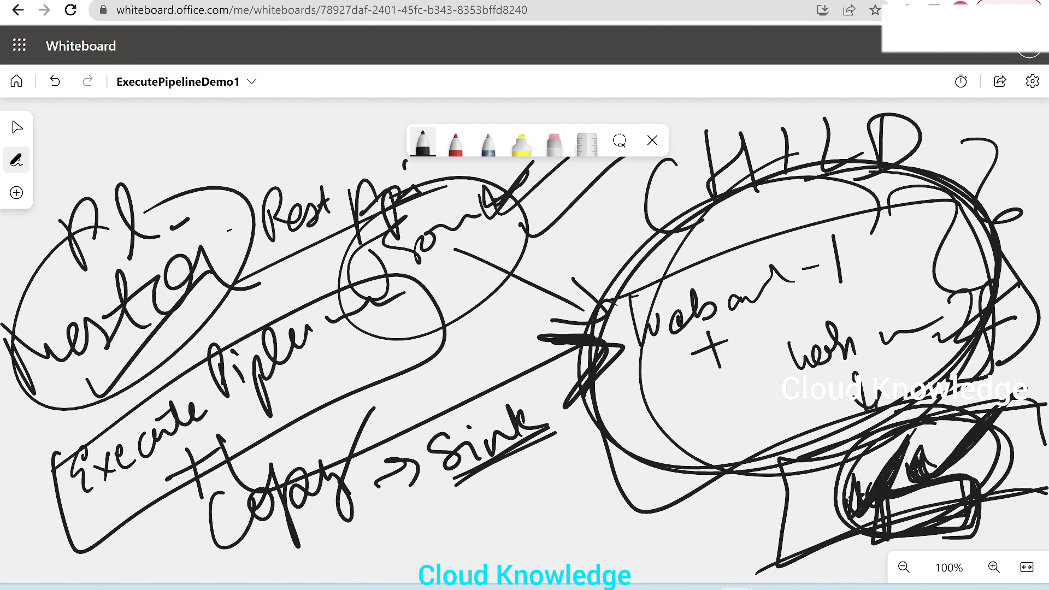
key("ctrl+z")
Underline "Execute Pipeline" heavily and draw an arrow from "Copy" to a circled "Fail" with a check mark.
left_click_drag(110, 509, 379, 343)
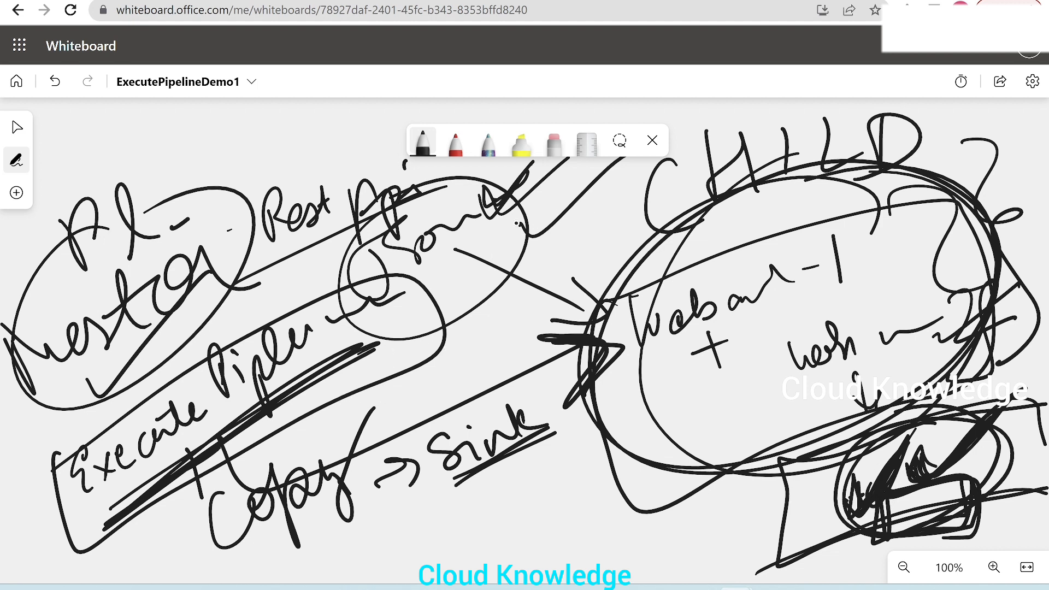
mouse_move(192, 514)
left_mouse_down()
mouse_move(388, 531)
mouse_move(364, 582)
left_mouse_up()
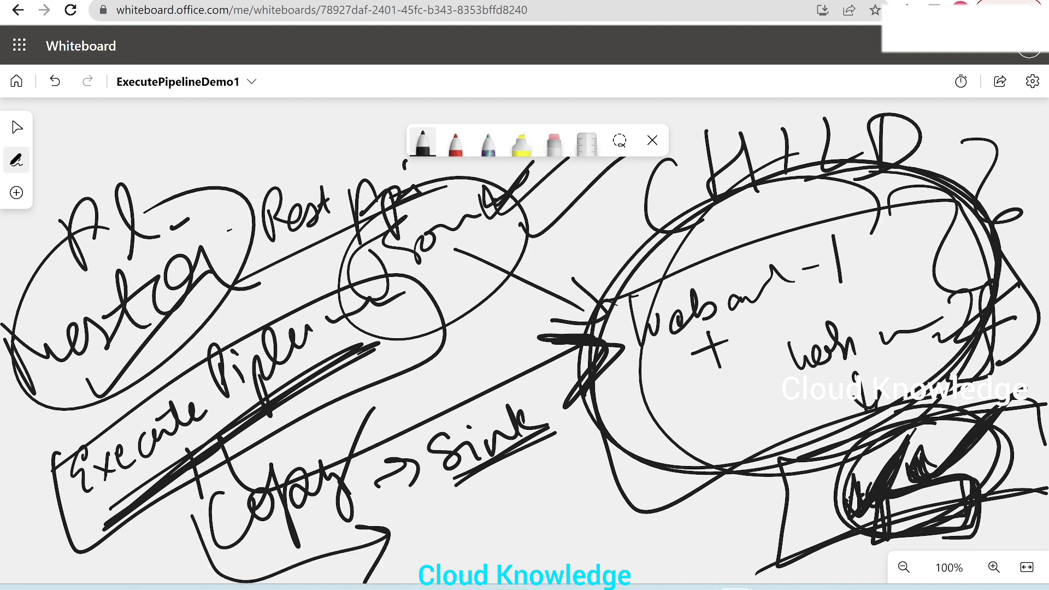
left_click_drag(421, 511, 452, 488)
mouse_move(432, 499)
left_mouse_down()
mouse_move(437, 558)
mouse_move(476, 509)
left_mouse_up()
left_click_drag(463, 522, 487, 518)
mouse_move(523, 459)
left_mouse_down()
mouse_move(516, 524)
mouse_move(543, 498)
left_mouse_up()
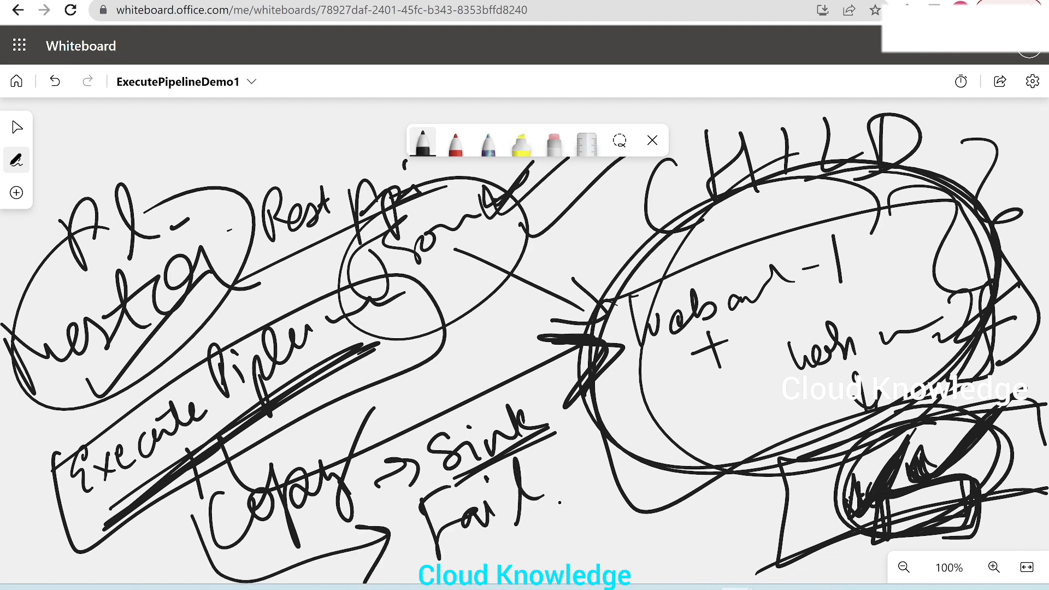
mouse_move(558, 460)
left_mouse_down()
mouse_move(549, 463)
mouse_move(587, 439)
left_mouse_up()
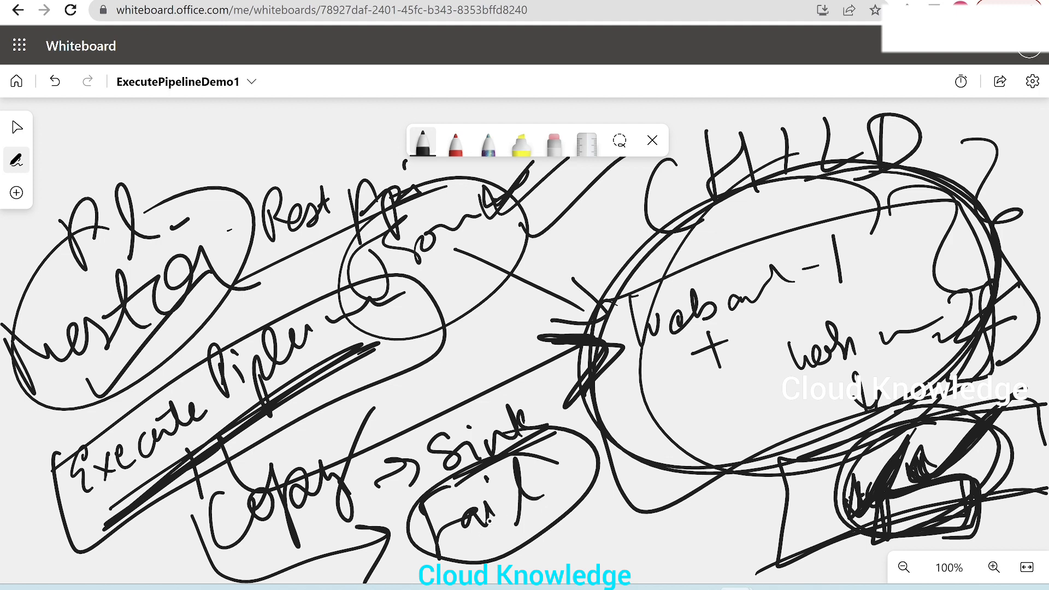
mouse_move(548, 509)
left_mouse_down()
mouse_move(557, 520)
mouse_move(644, 443)
mouse_move(628, 480)
left_mouse_up()
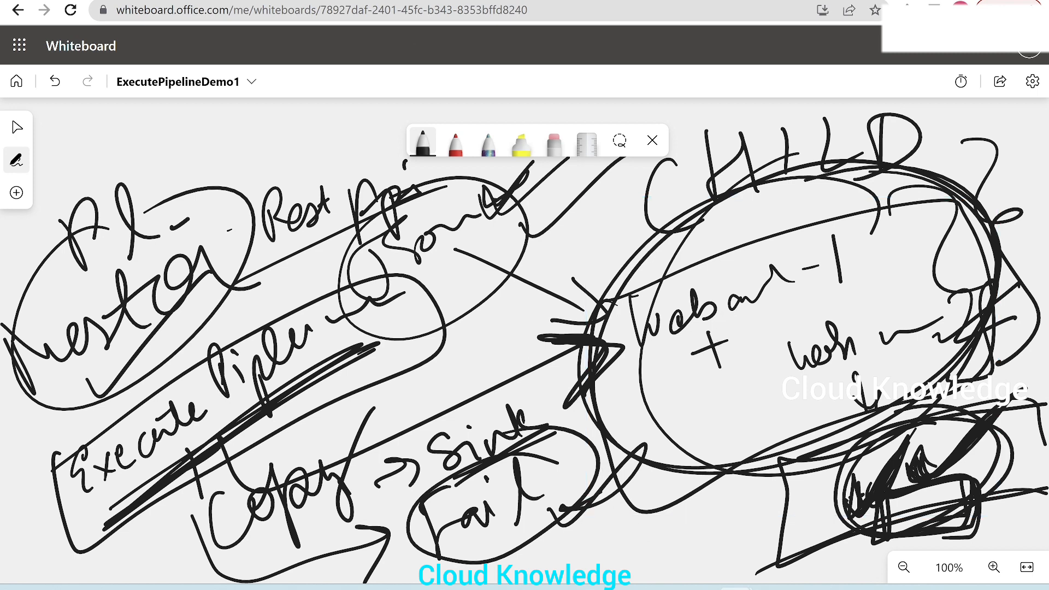
Switch to the "dummy restapi" Google results and open the dummy.restapiexample.com result in a new tab.
left_click(333, 1)
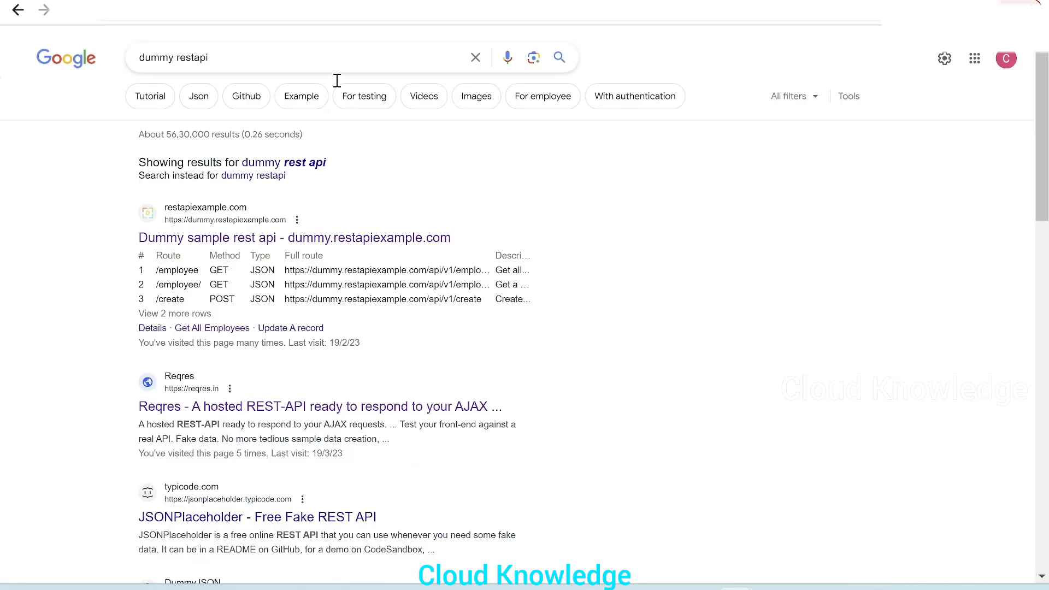
right_click(222, 238)
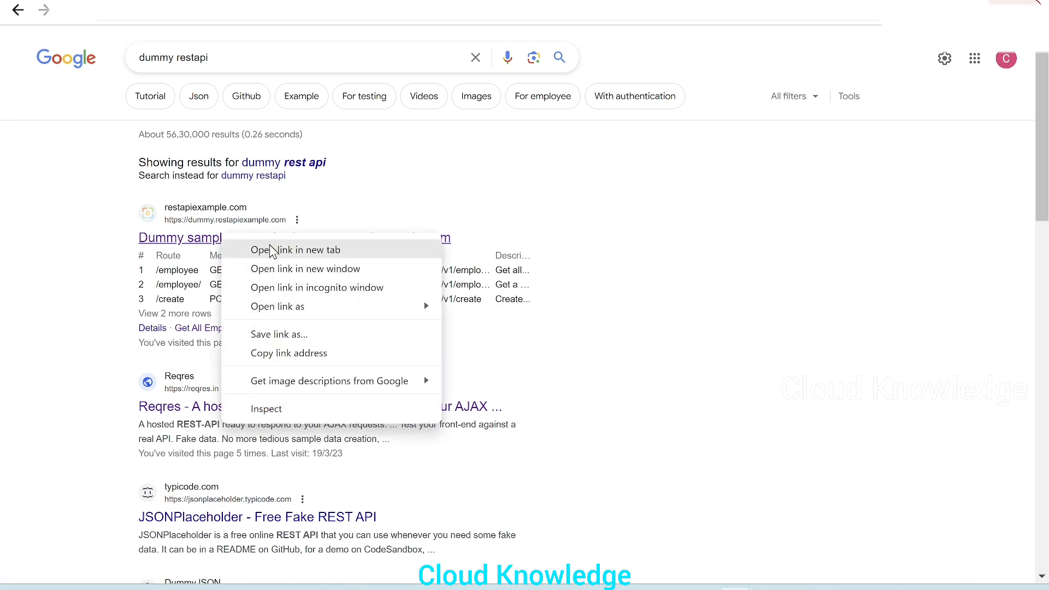
left_click(267, 249)
left_click(413, 1)
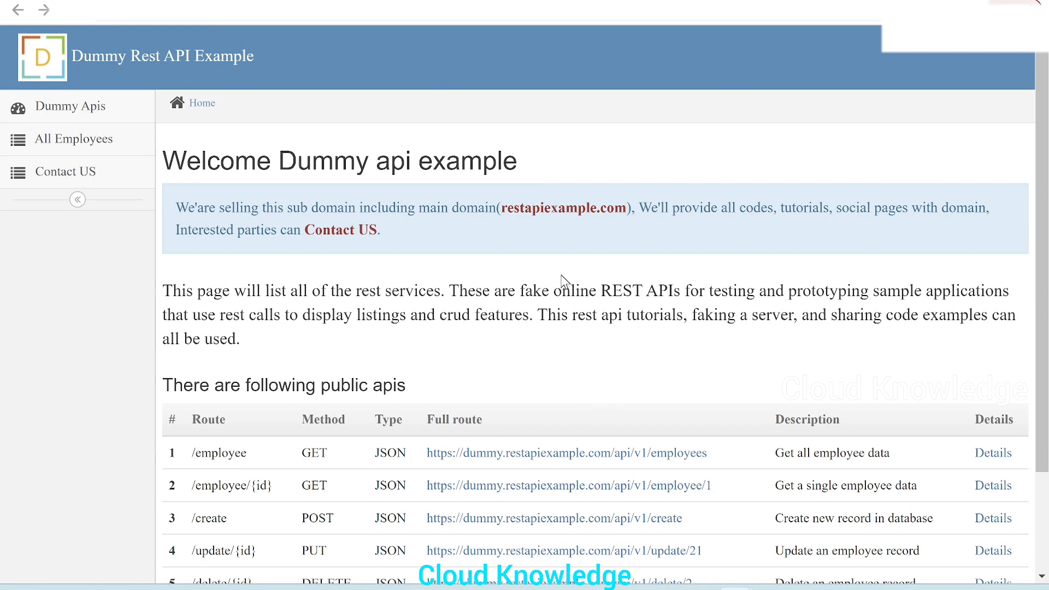
scroll(563, 276, "down", 1)
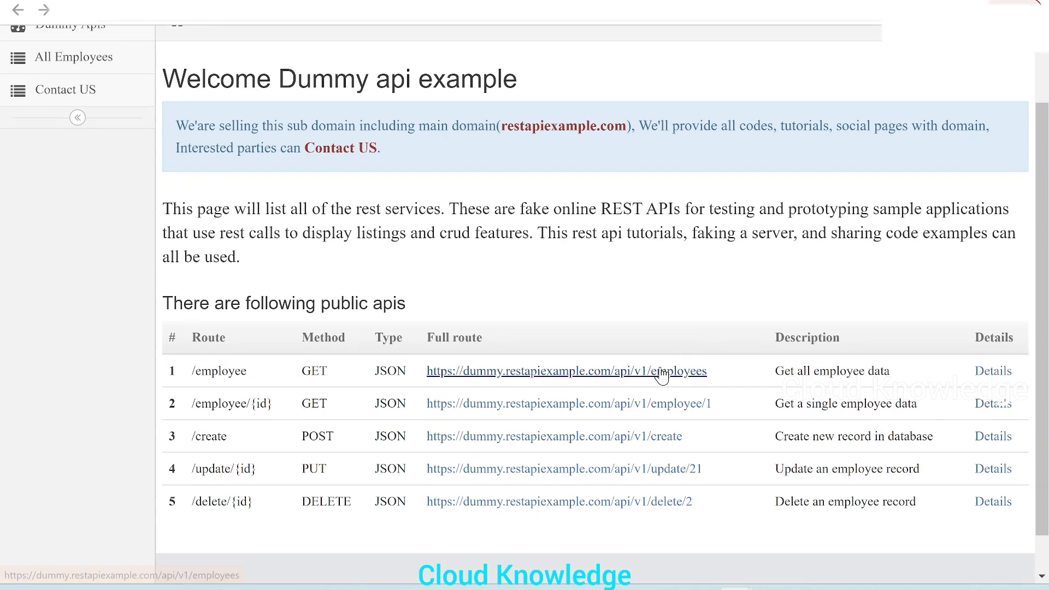
left_click_drag(717, 373, 437, 386)
key("ctrl+c")
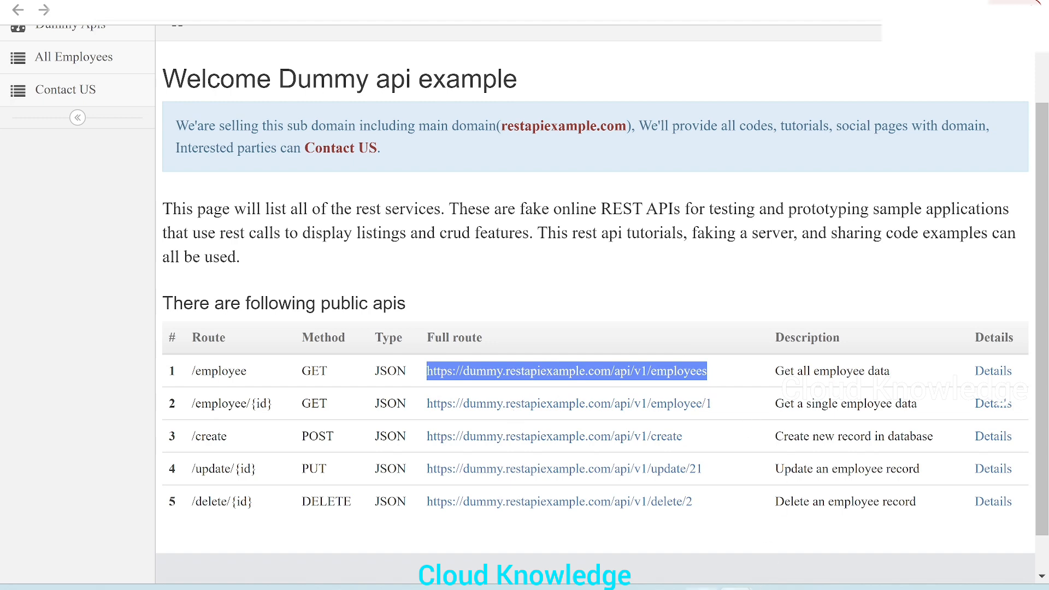
Switch to the adf-cloudknowledge data factory, expand Factory Resources, and close pipeline_master and pipeline_child.
mouse_move(735, 587)
left_click(698, 549)
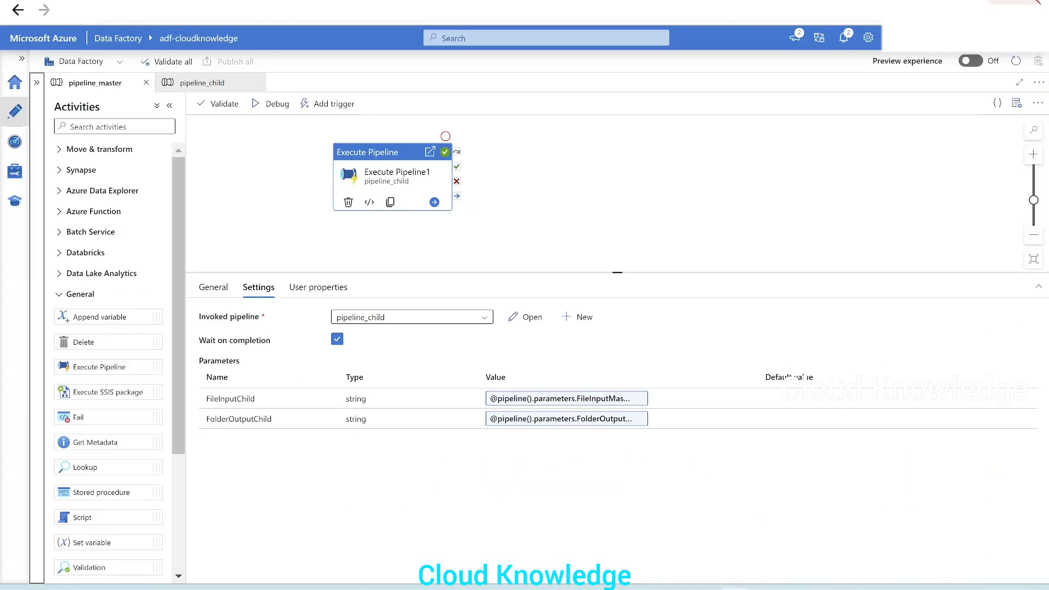
left_click(37, 83)
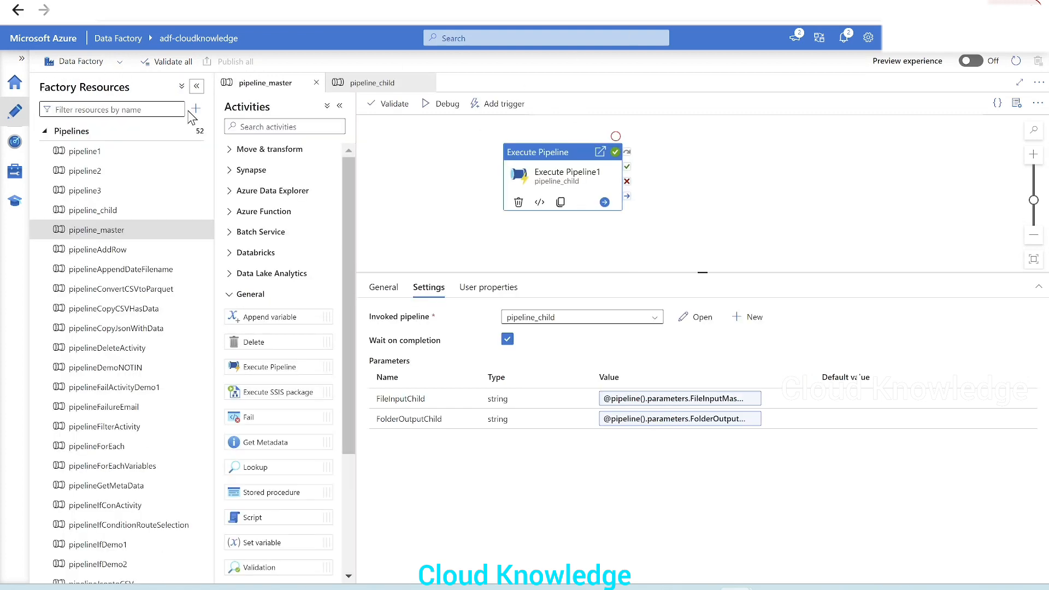
left_click(316, 83)
left_click(315, 82)
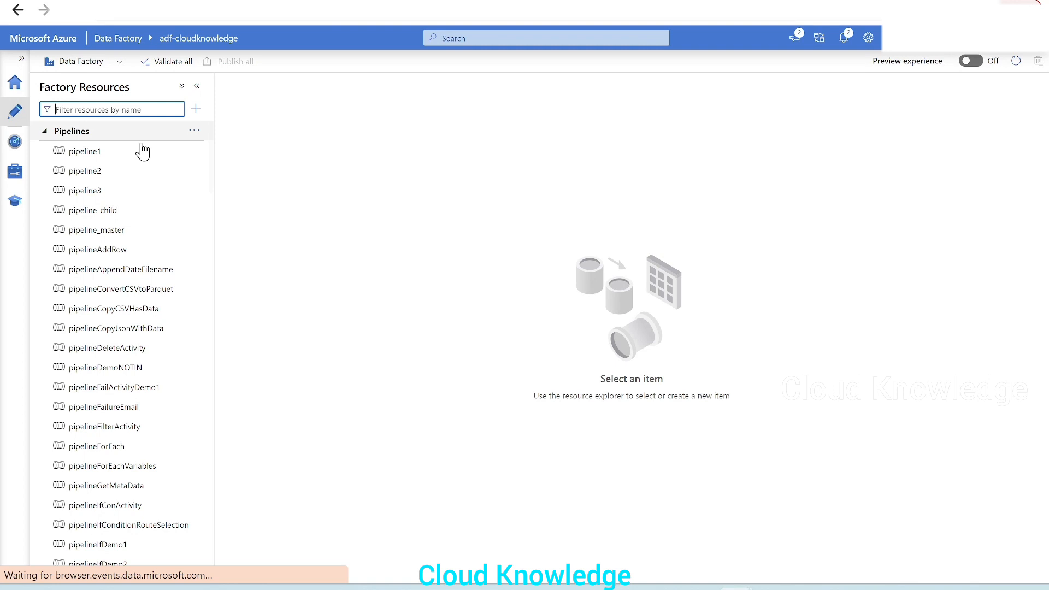
Collapse the Pipelines list in Factory Resources and create a new blank pipeline.
left_click(45, 131)
left_click(48, 175)
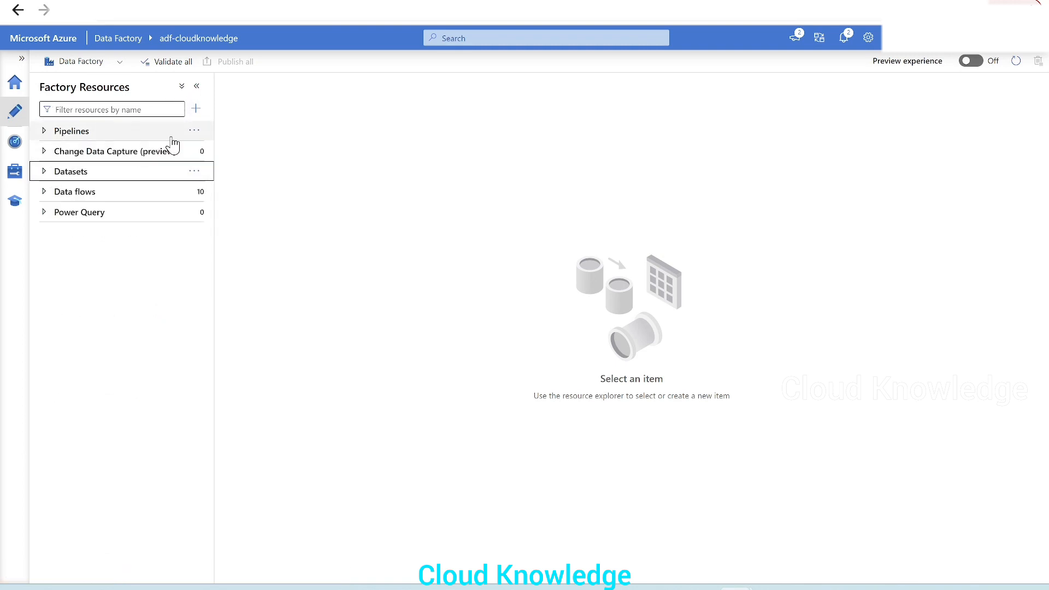
left_click(195, 131)
left_click(230, 147)
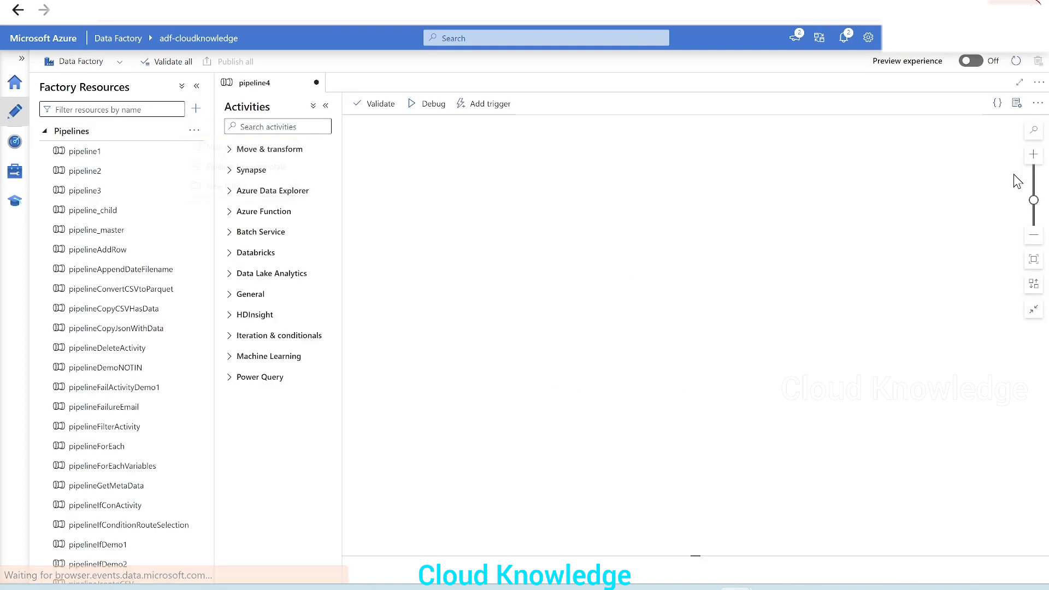
Name the new pipeline pl_Master and close its properties.
left_click(939, 195)
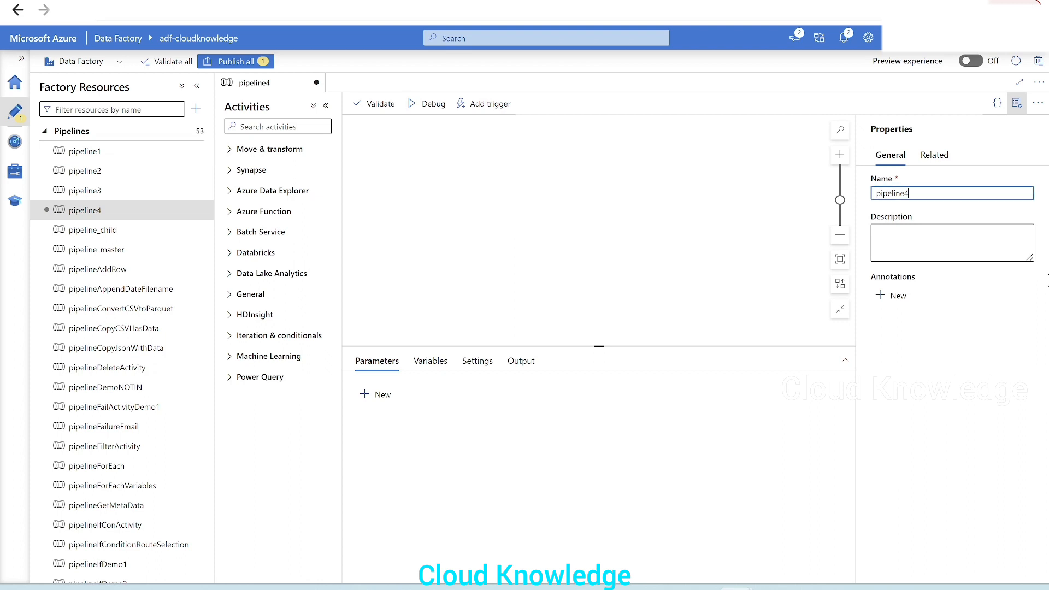
key("BackSpace")
key("BackSpace")
key("BackSpace")
key("BackSpace")
left_click(1017, 104)
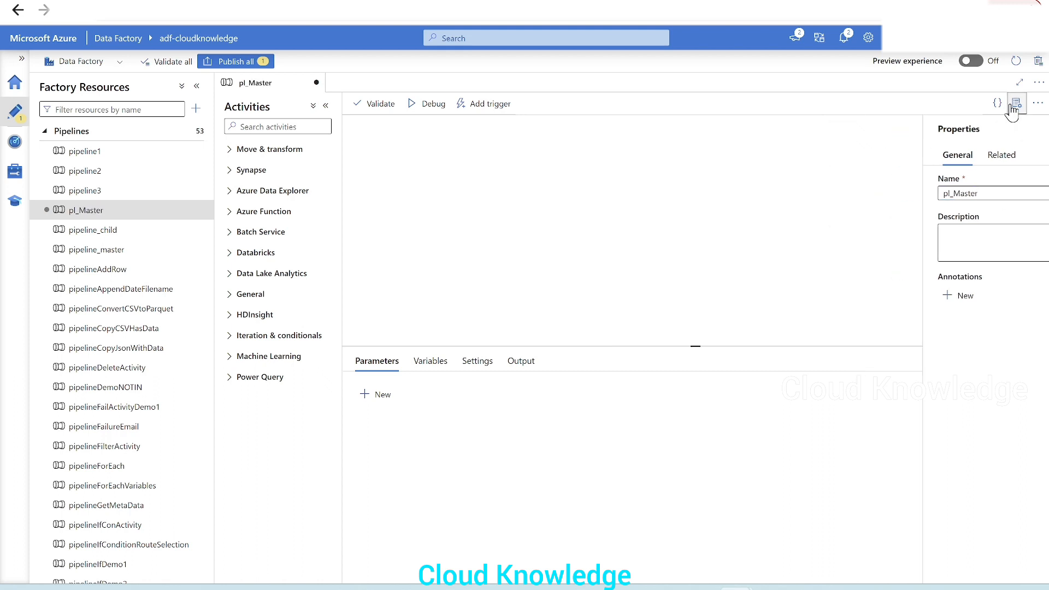
Create another blank pipeline, name it pl_Child, and close its properties.
left_click(194, 131)
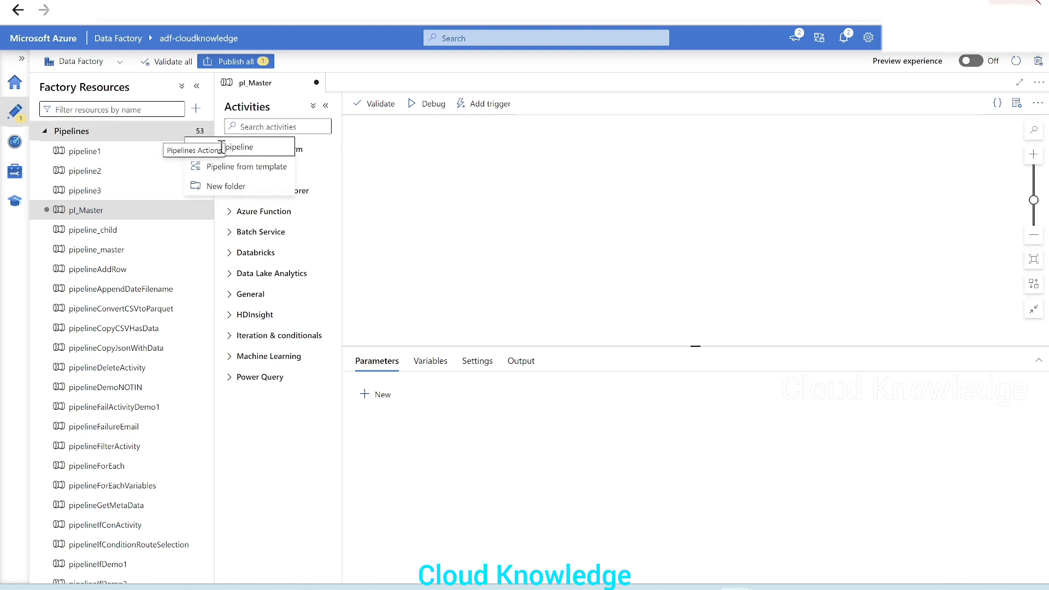
left_click(223, 146)
left_click(975, 194)
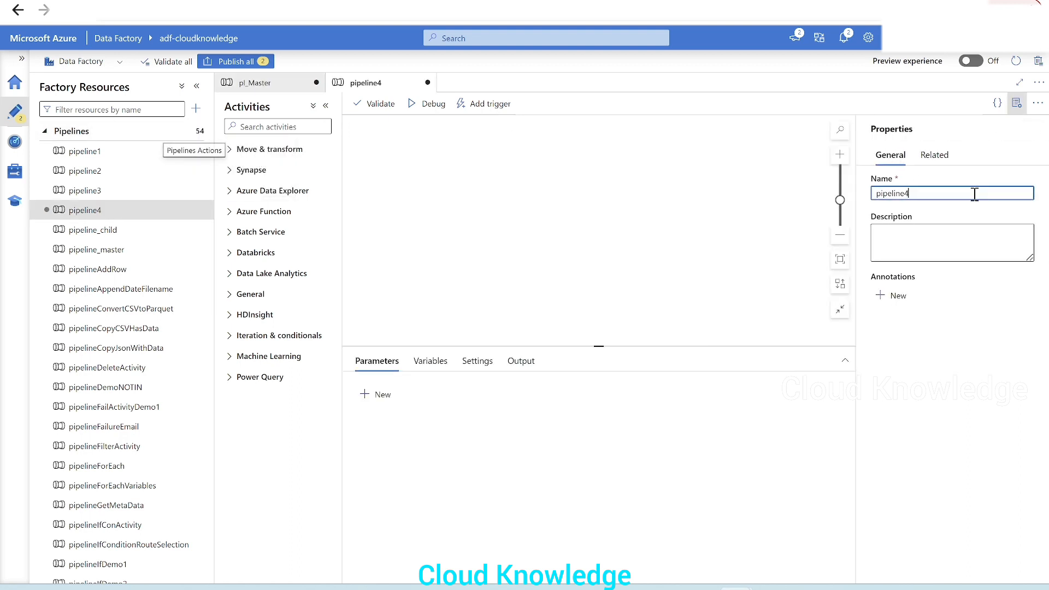
key("BackSpace")
key("BackSpace")
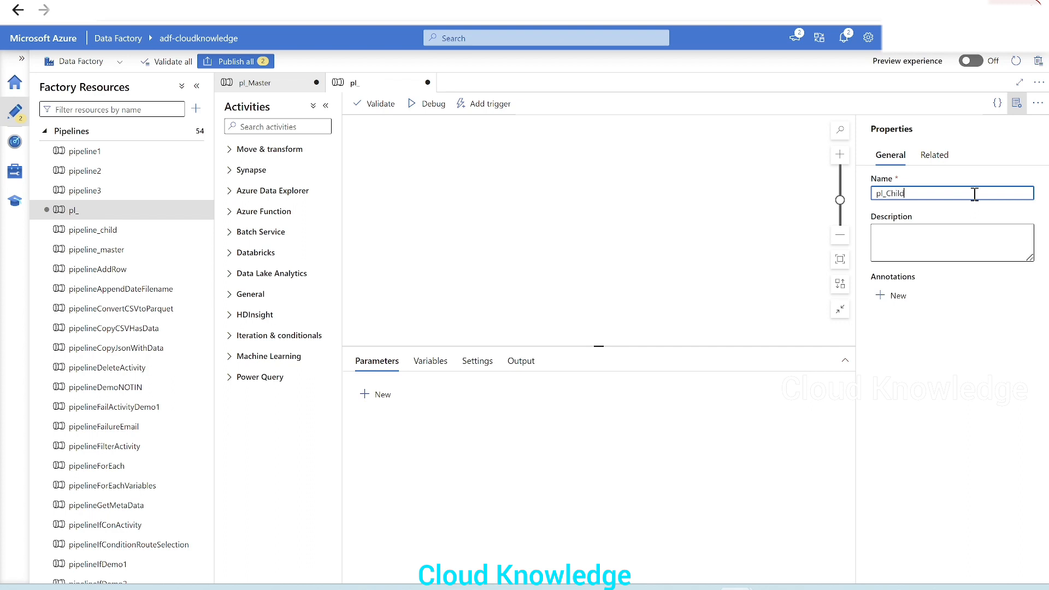
type("l_Child")
left_click(1016, 103)
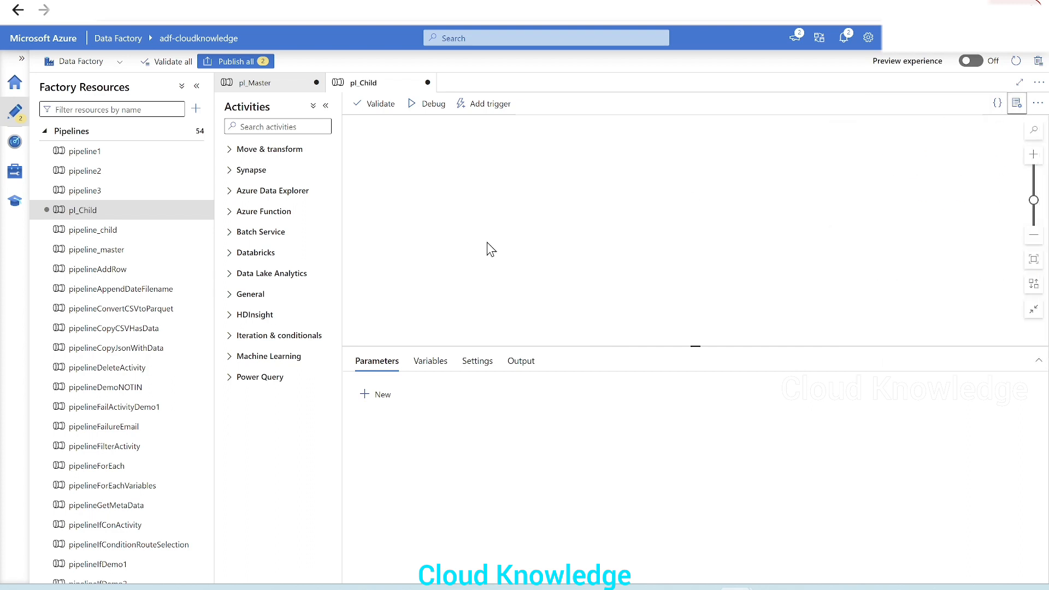
Collapse the pipelines list, add a Web activity from the General group to pl_Child, and open the activity's settings.
left_click(45, 131)
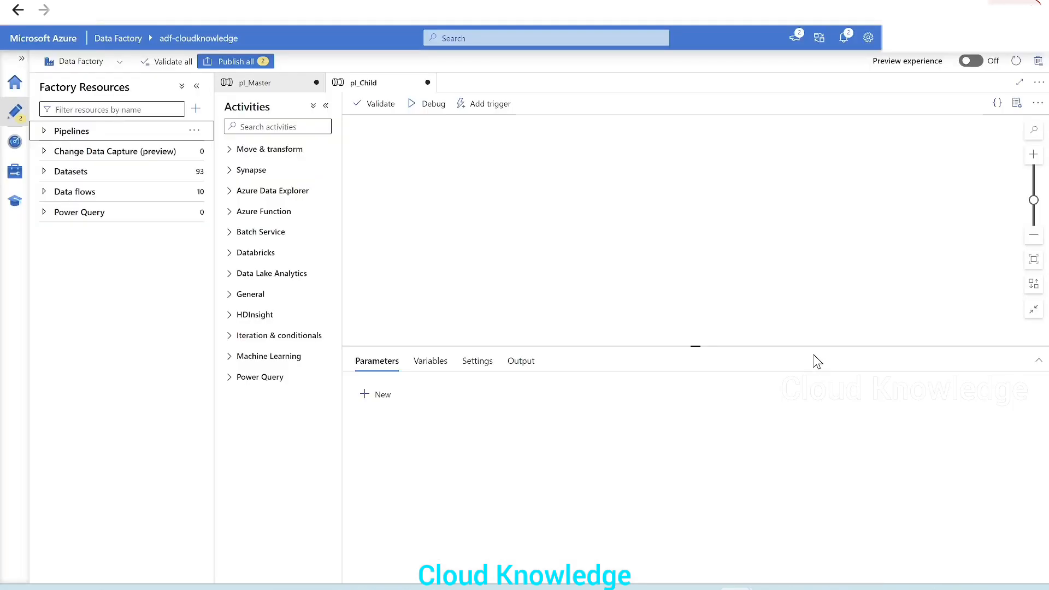
left_click(256, 297)
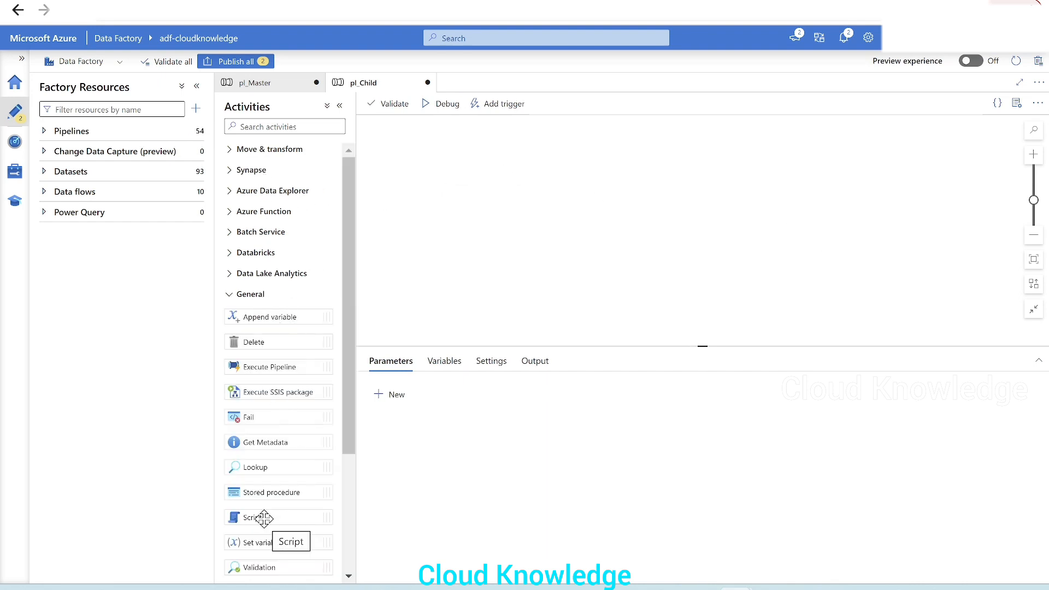
scroll(267, 514, "down", 3)
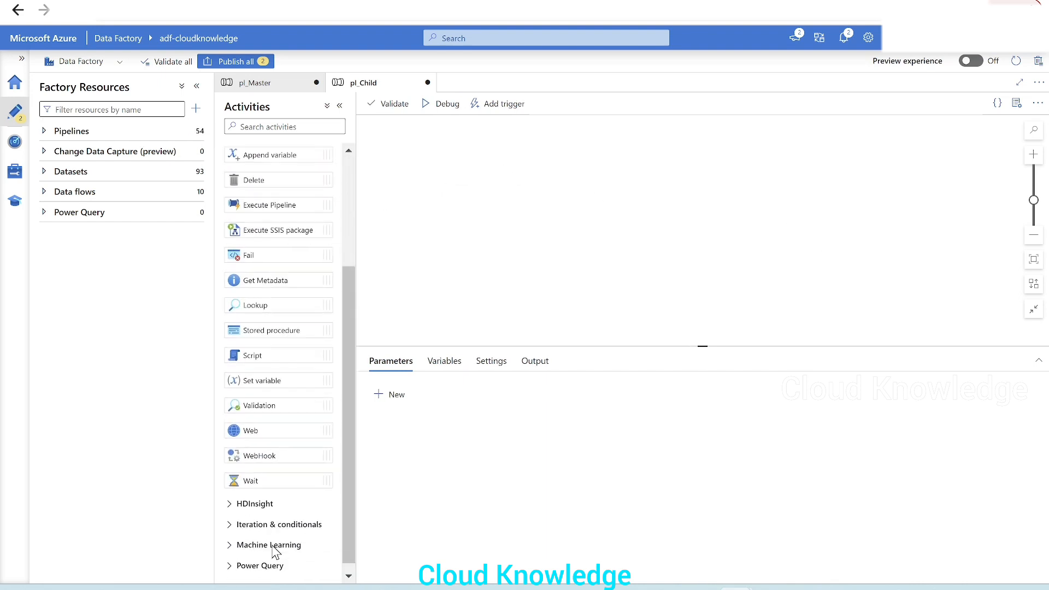
left_click_drag(260, 434, 517, 177)
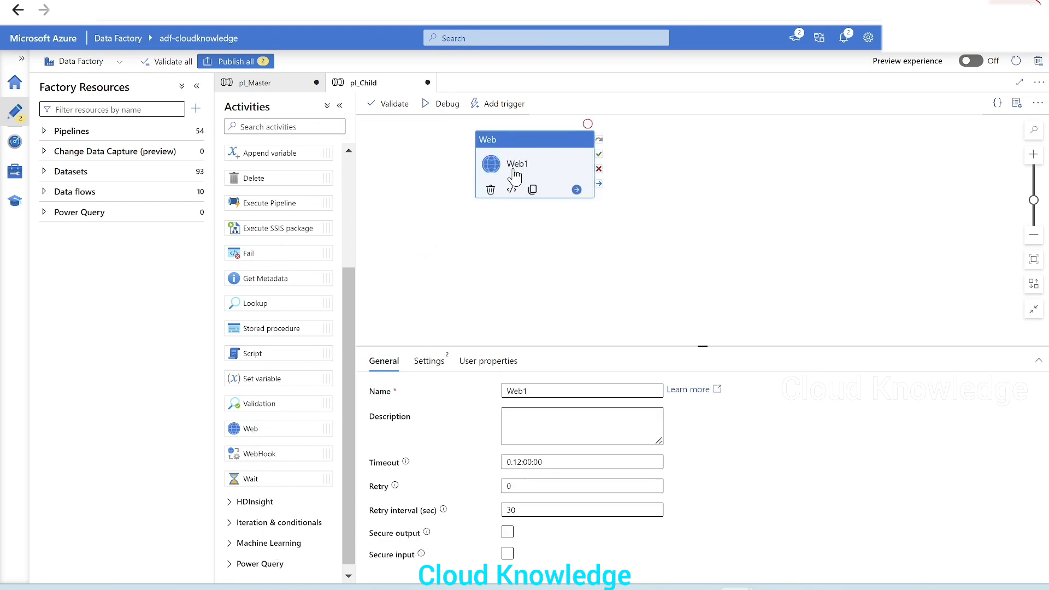
left_click_drag(521, 345, 519, 266)
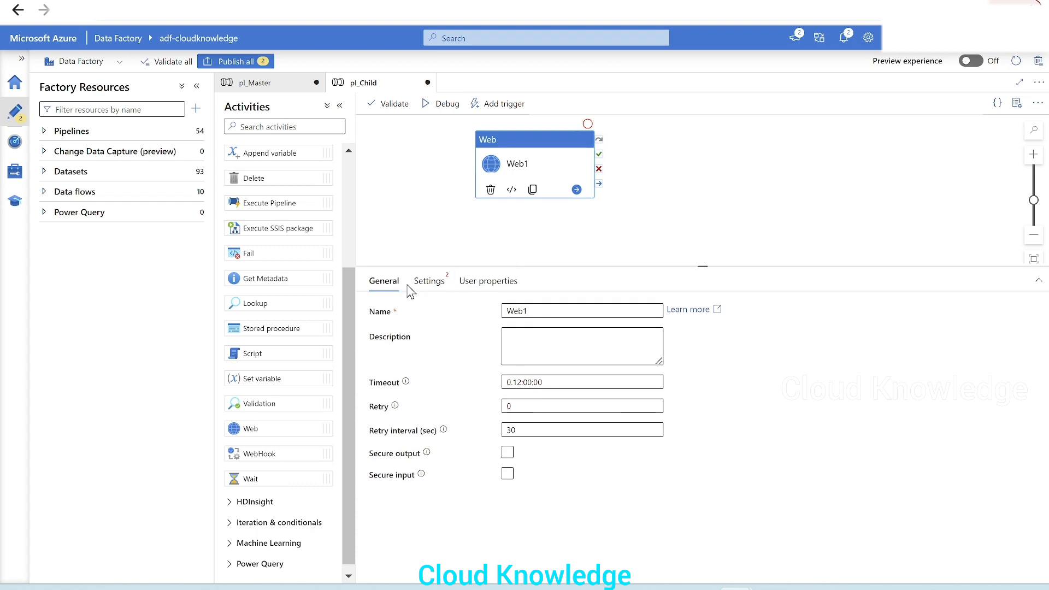
left_click(429, 281)
left_click(577, 310)
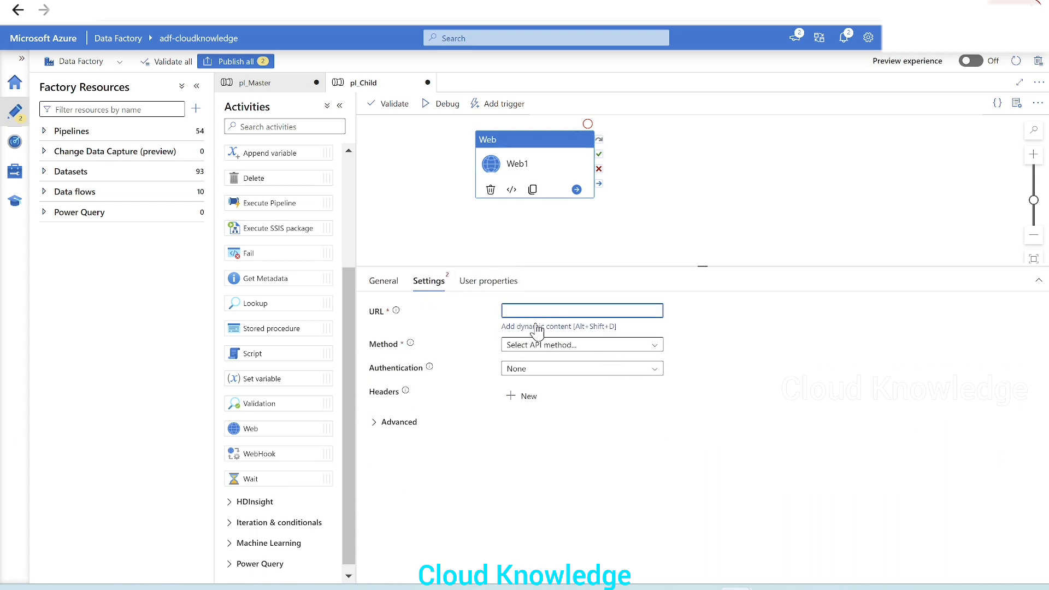
key("ctrl+v")
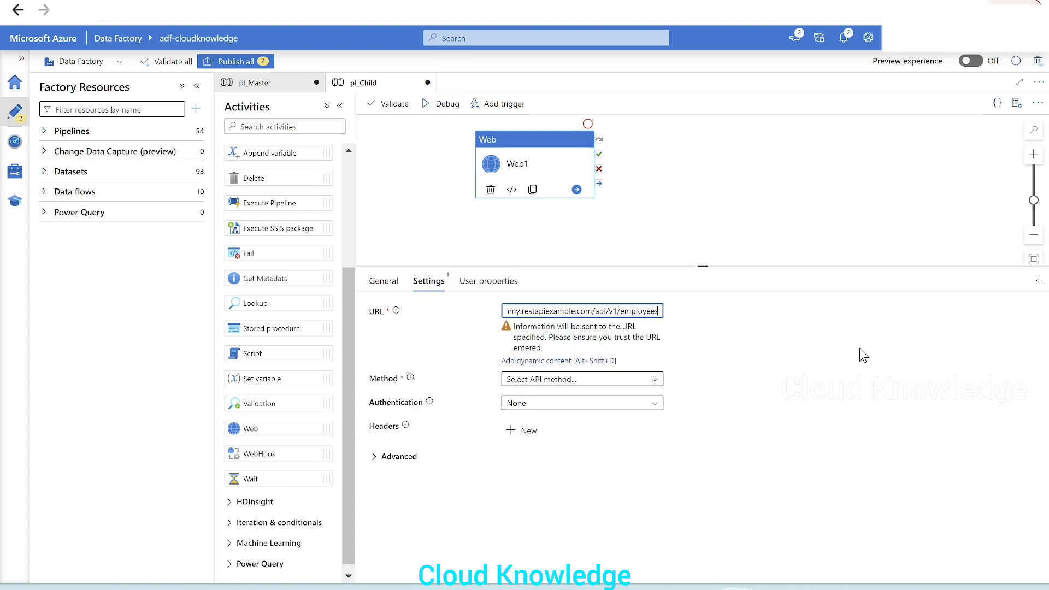
left_click(864, 355)
left_click(587, 313)
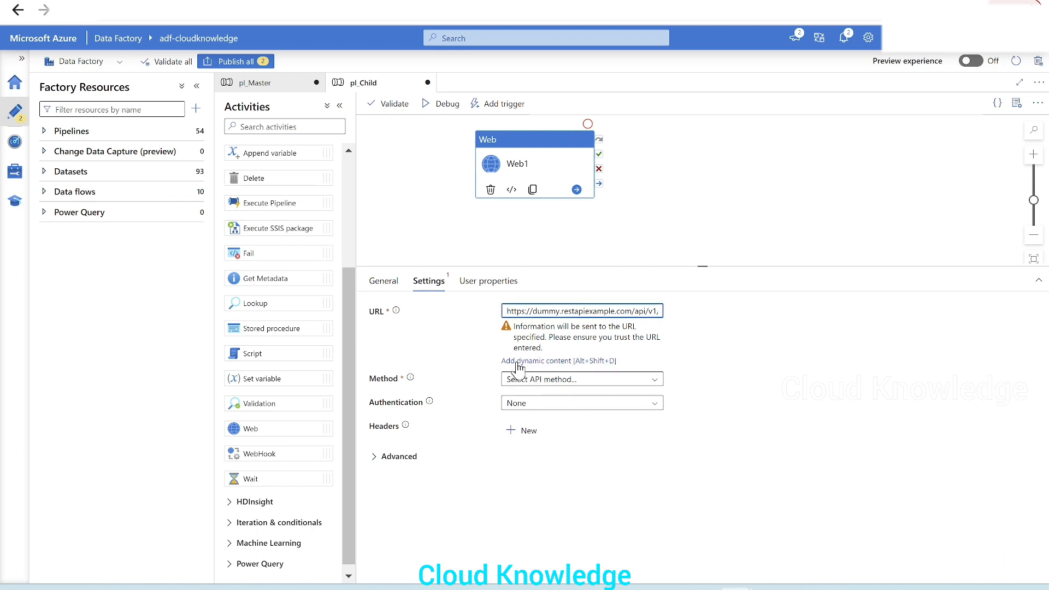
key("ctrl+a")
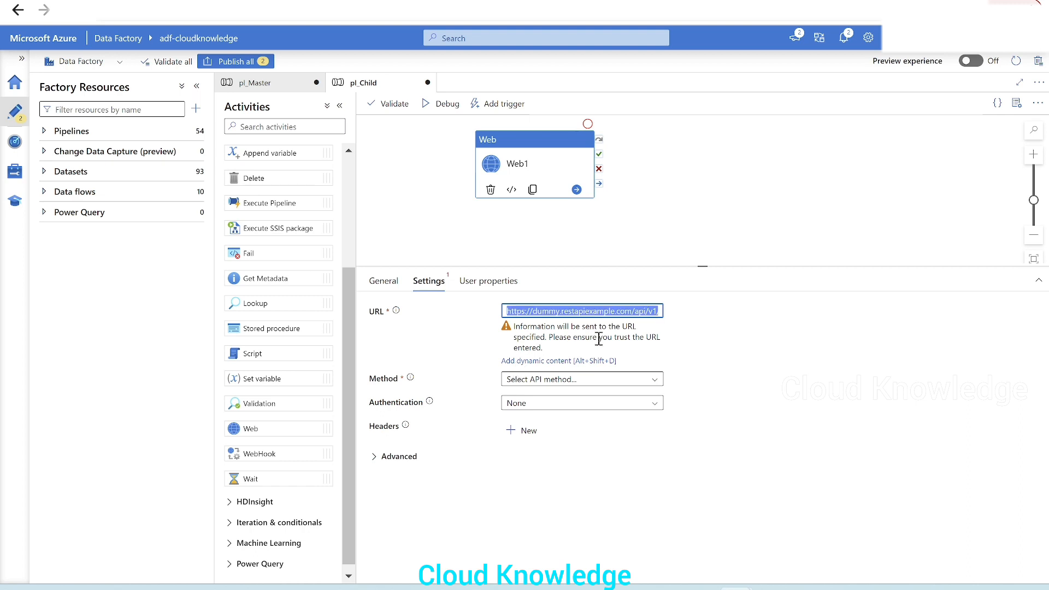
key("BackSpace")
Add a String parameter named urlChild to the pl_Child pipeline.
left_click(715, 204)
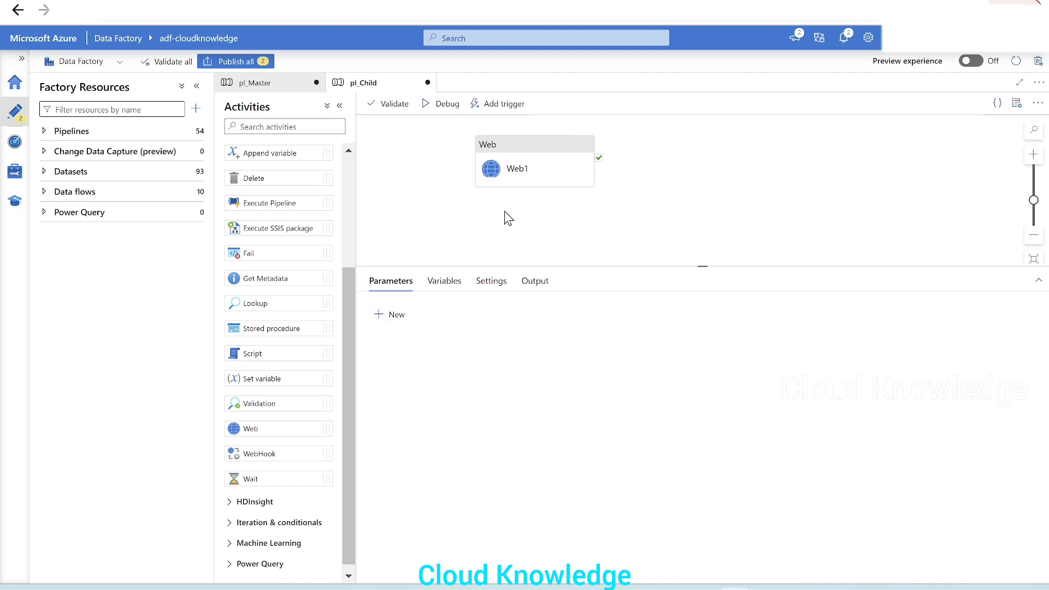
left_click(397, 321)
left_click(464, 361)
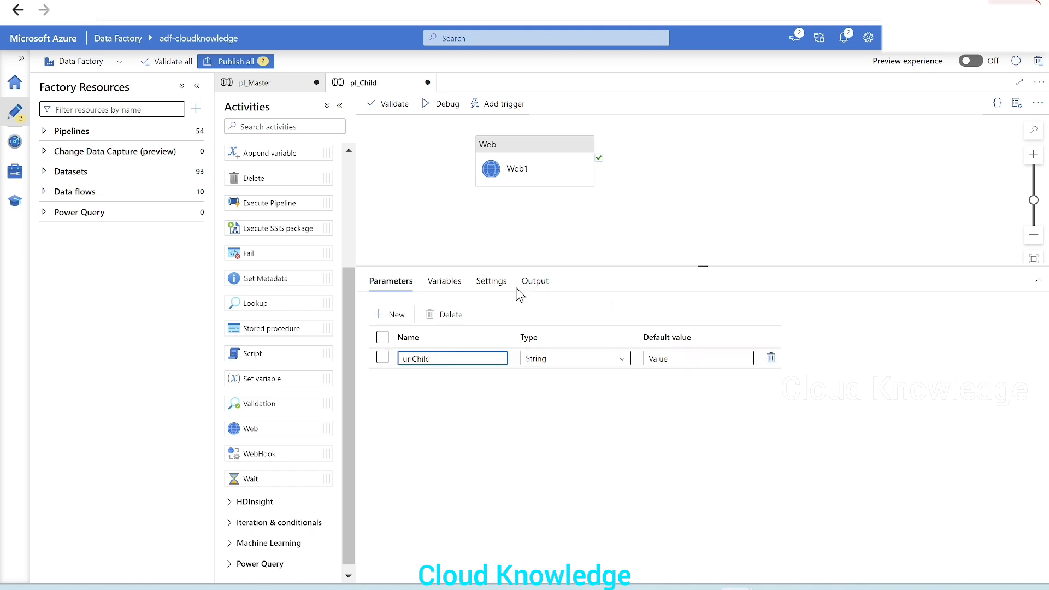
left_click(519, 167)
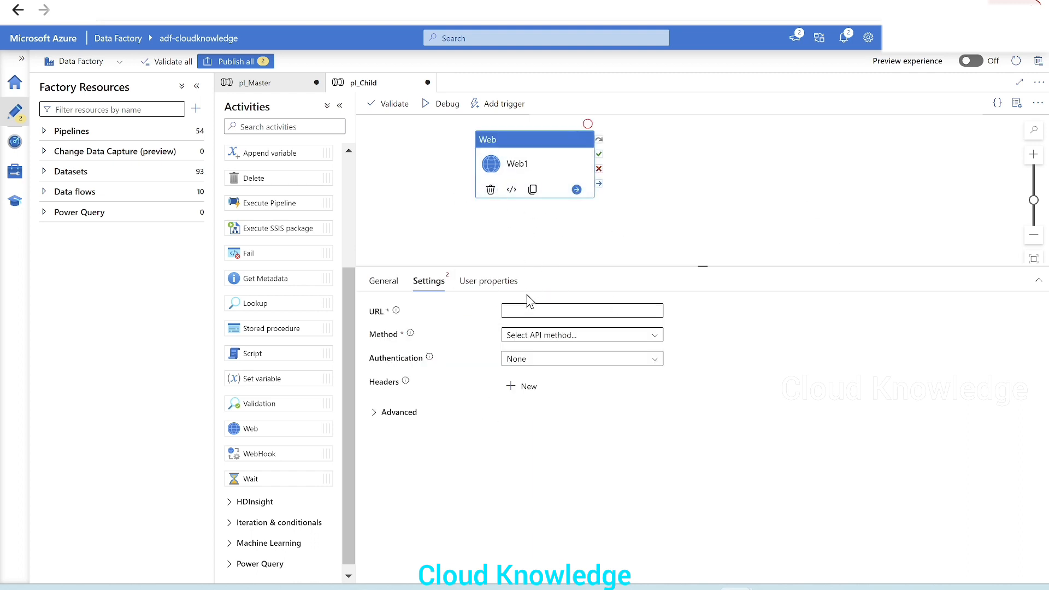
left_click(531, 309)
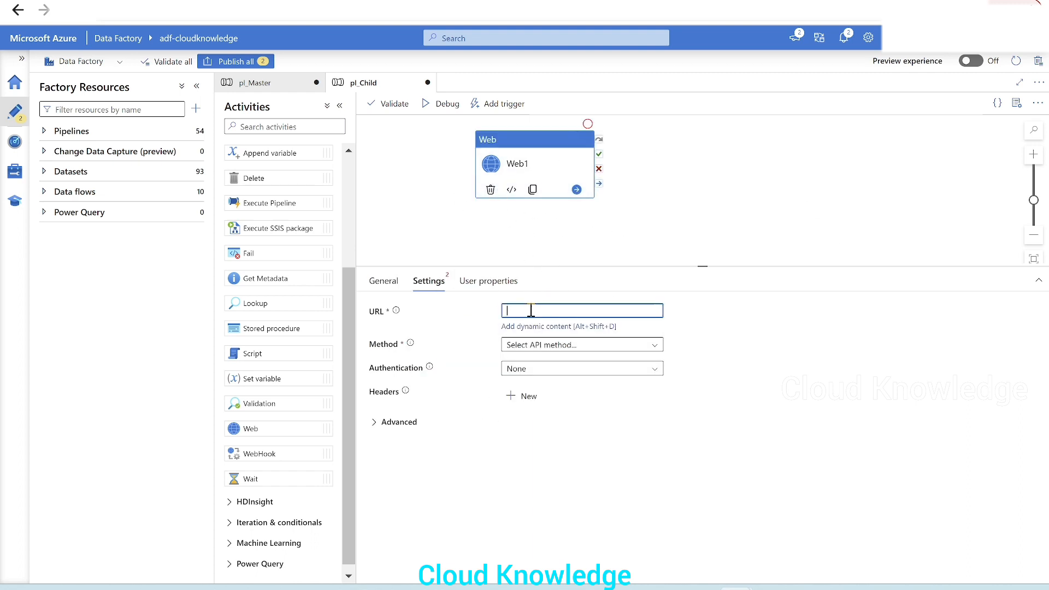
left_click(557, 326)
left_click(704, 301)
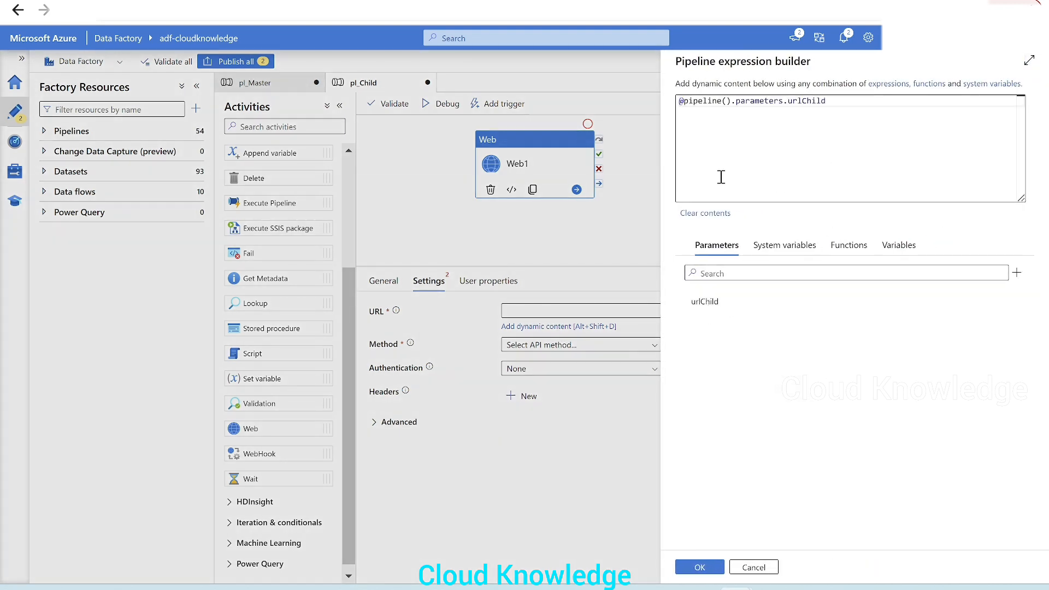
left_click(701, 567)
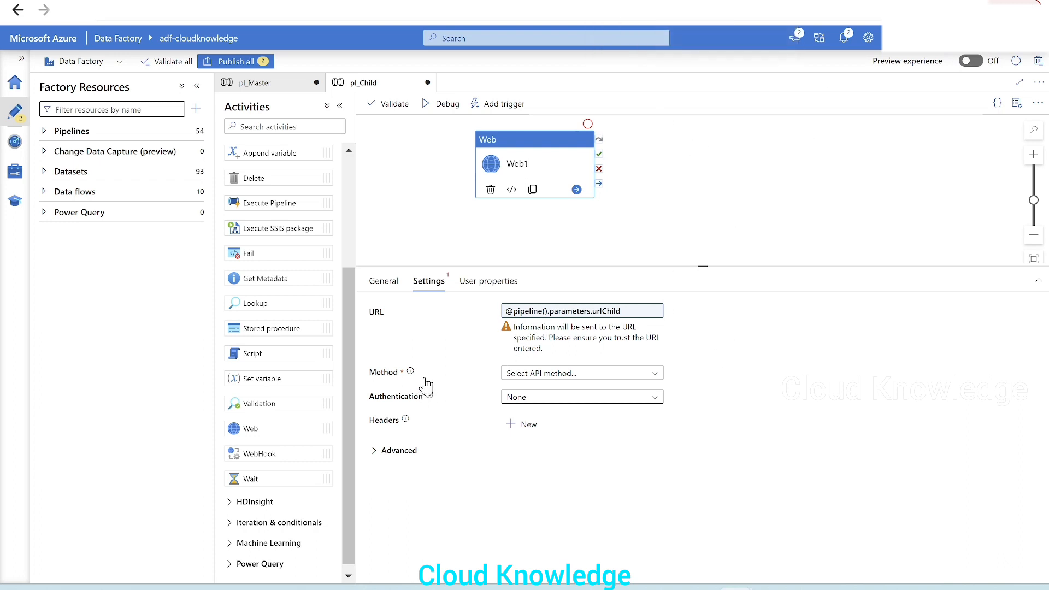
left_click(565, 373)
left_click(544, 434)
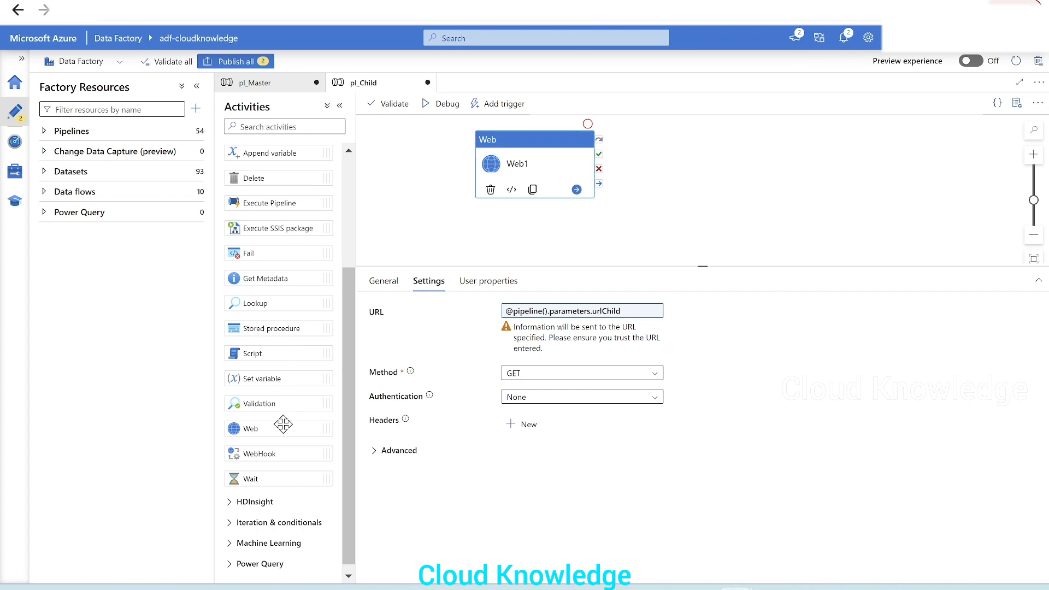
Add a second Web activity that runs when Web1 succeeds, and open its URL setting for editing.
left_click_drag(275, 430, 751, 147)
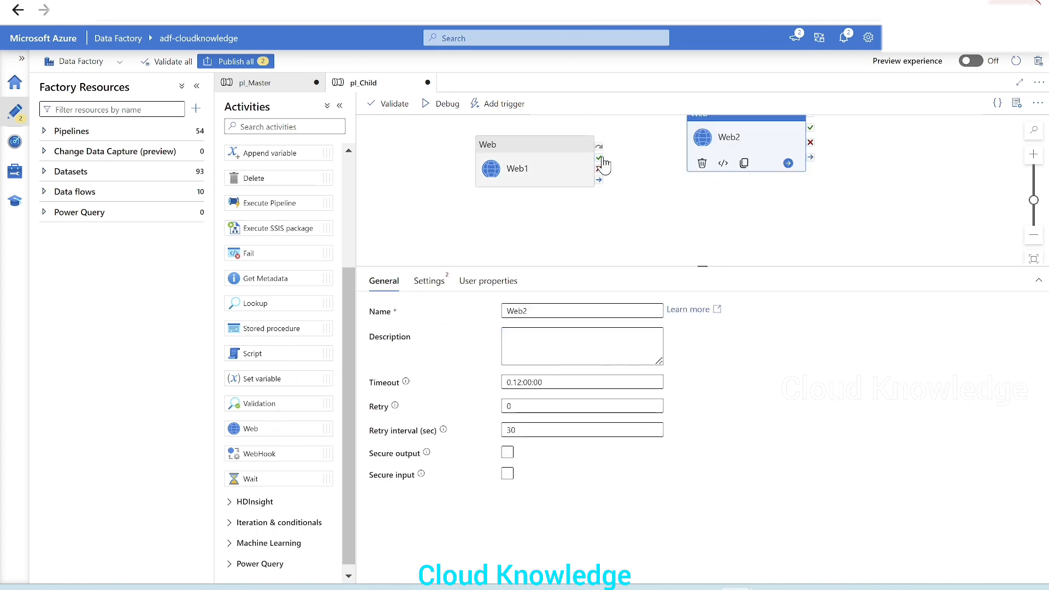
left_click_drag(618, 164, 703, 149)
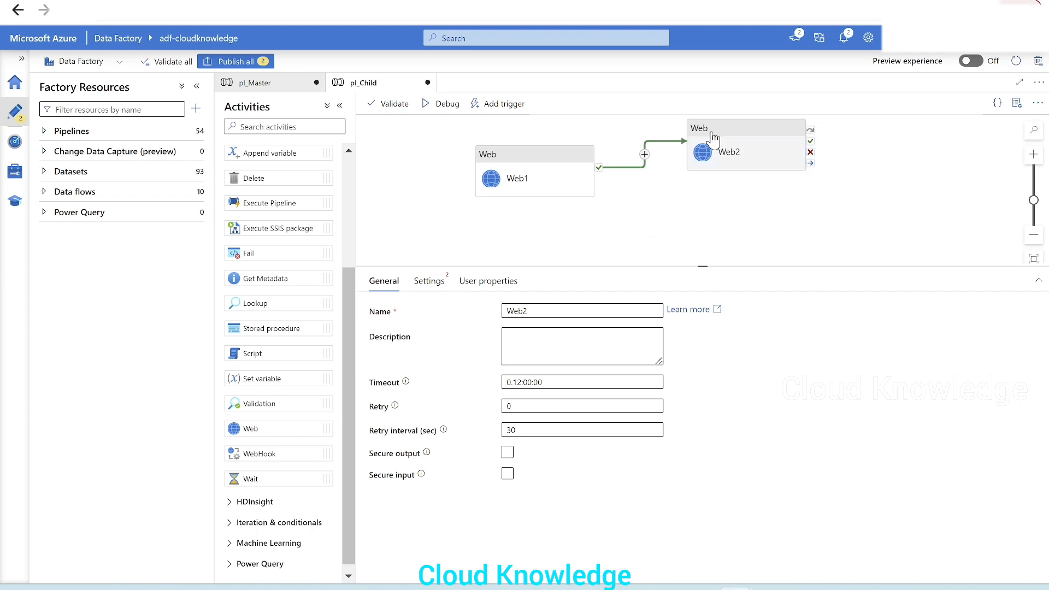
left_click(745, 159)
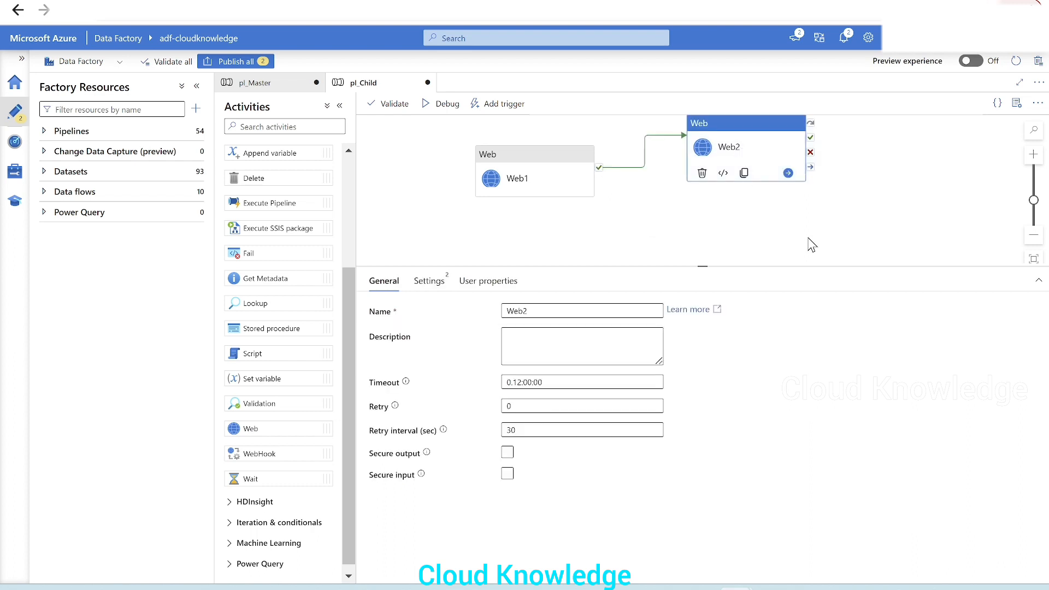
left_click(429, 280)
mouse_move(397, 316)
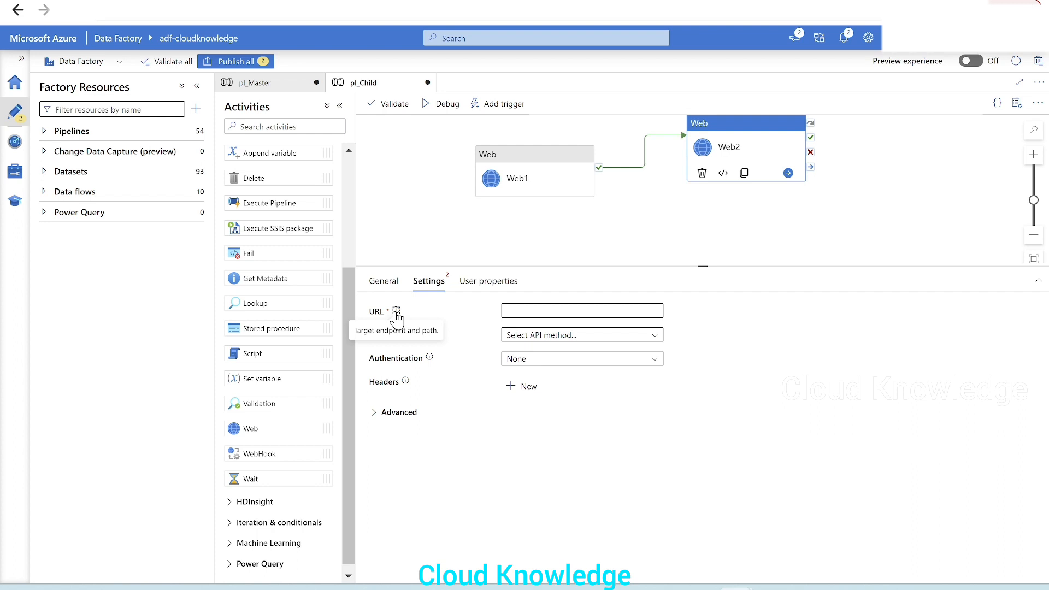
left_click(542, 312)
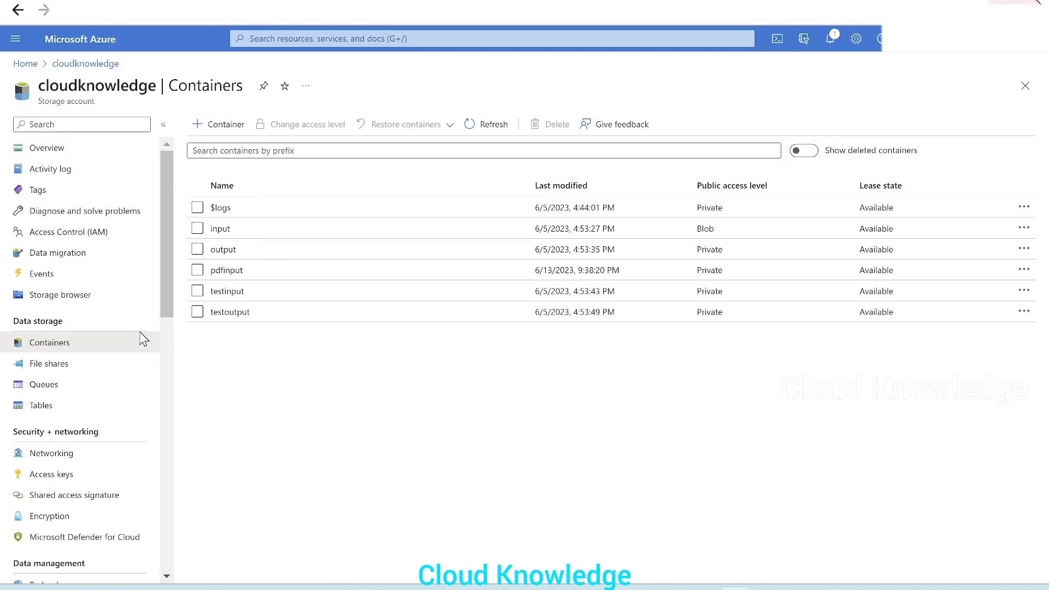
In the cloudknowledge storage account, create a private container named weboutput.
left_click(224, 125)
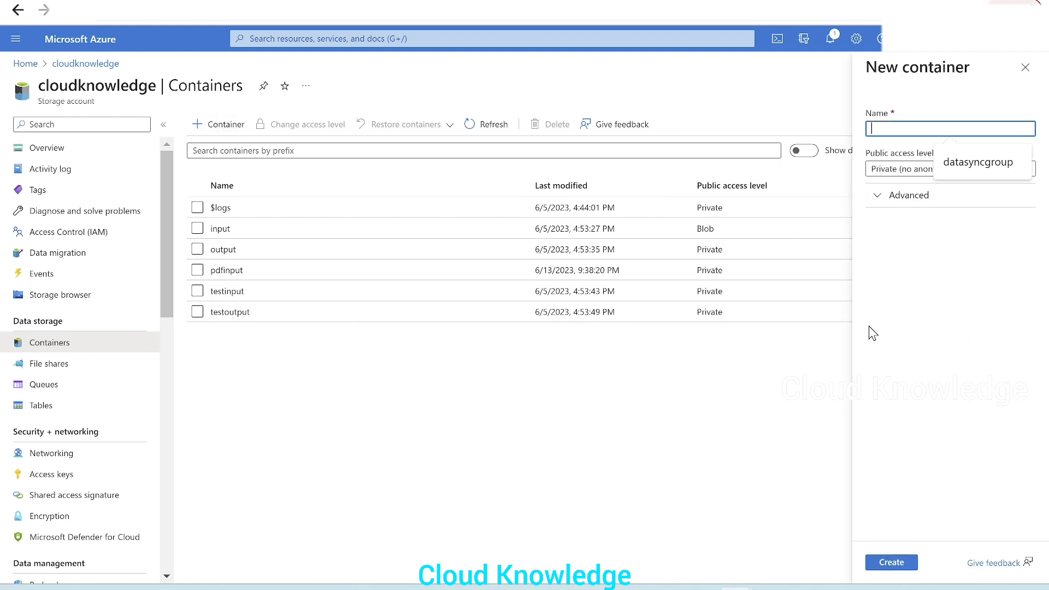
type("weboutput")
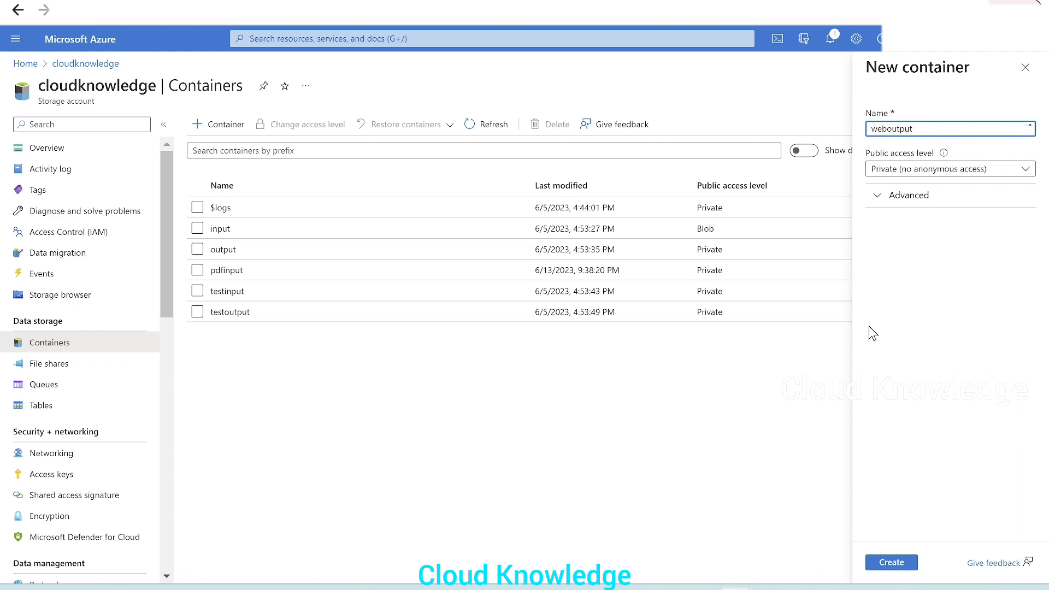
left_click(903, 558)
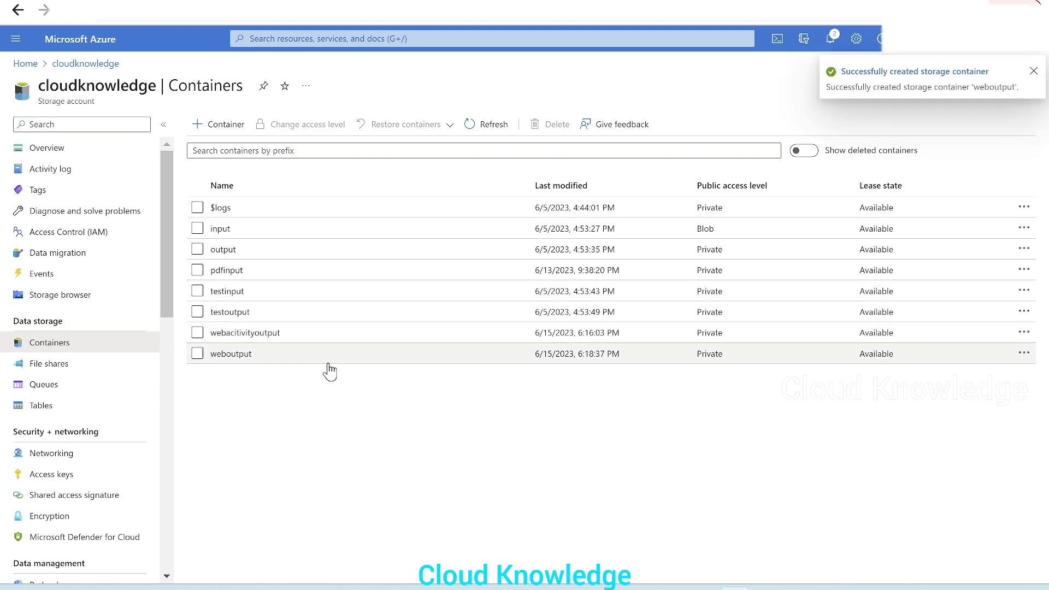
For the weboutput container's shared access token, enable all permissions: Read, Add, Create, Write, Delete, List, Move, Execute, Ownership and Permissions.
left_click(232, 355)
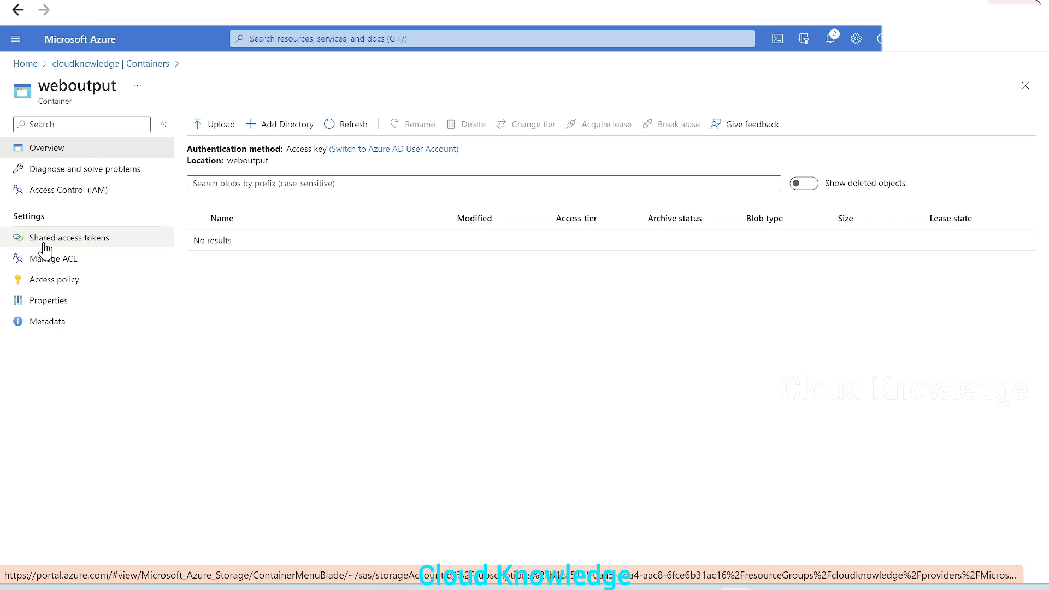
left_click(106, 244)
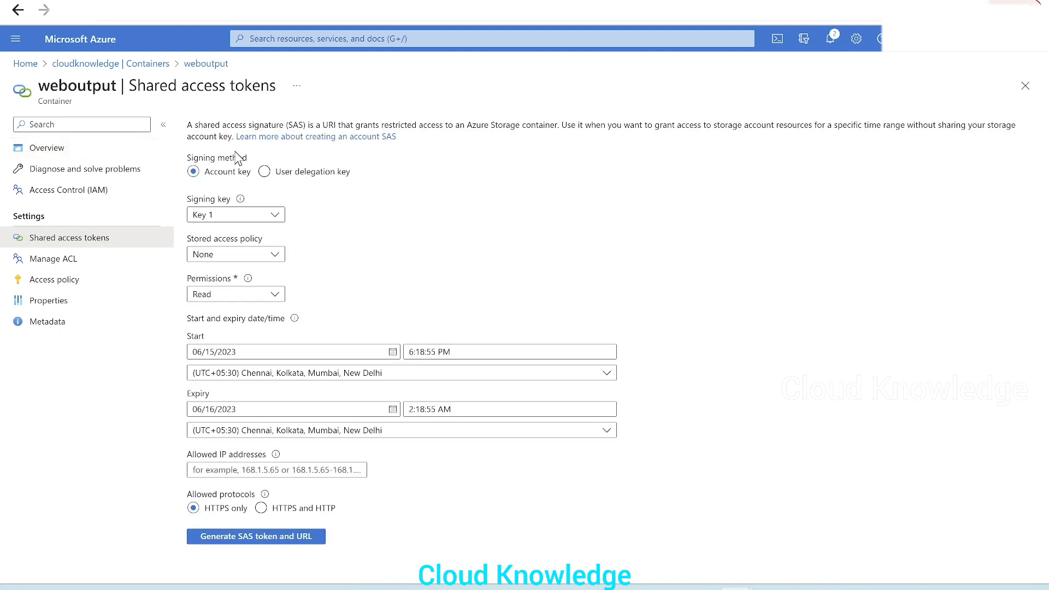
left_click(267, 295)
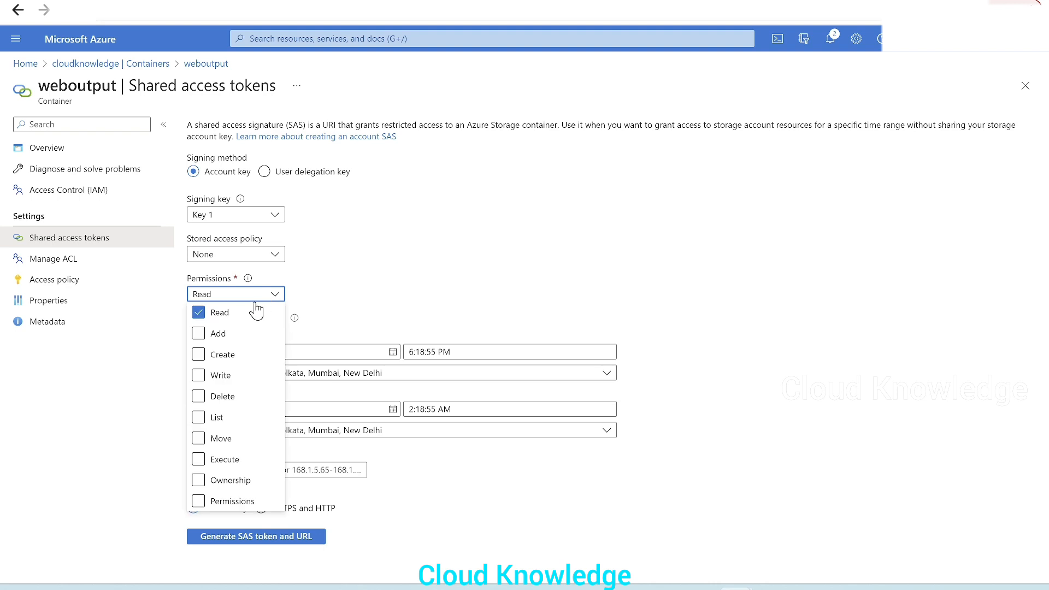
left_click(203, 335)
left_click(214, 358)
left_click(211, 377)
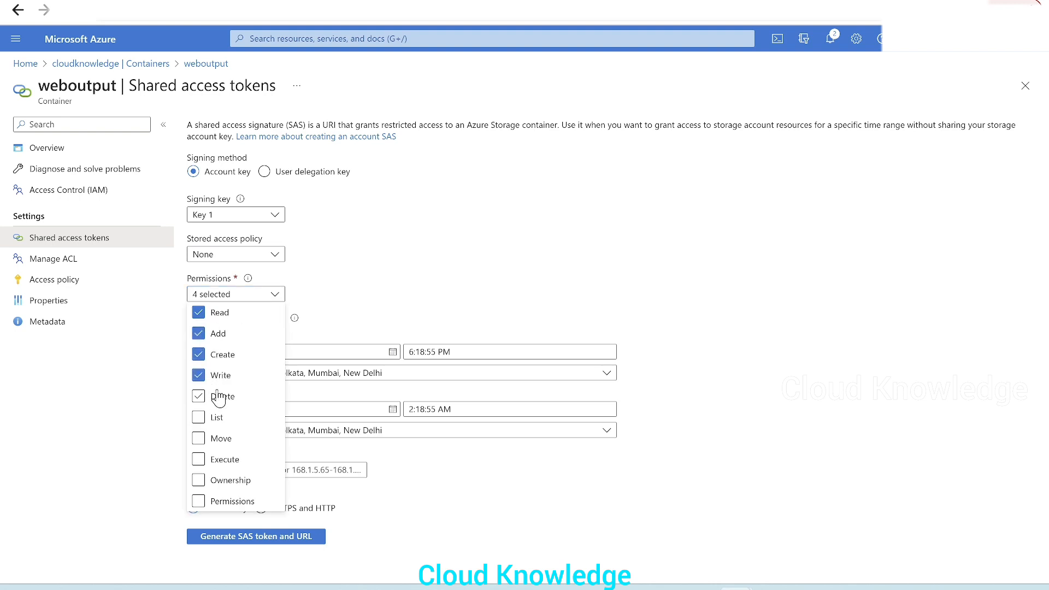
left_click(216, 397)
left_click(219, 418)
left_click(222, 438)
left_click(226, 462)
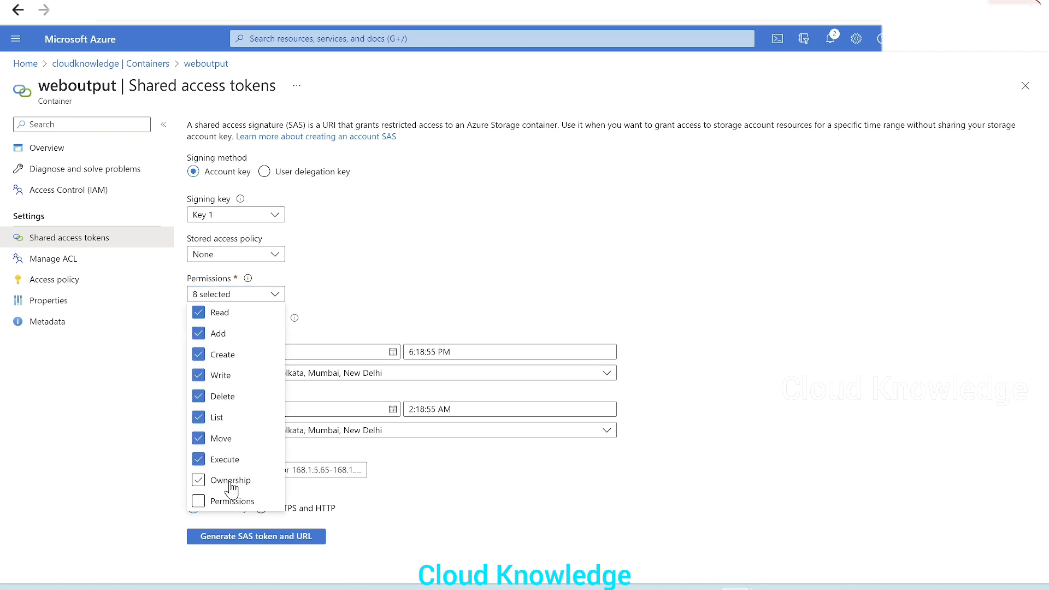
left_click(228, 481)
left_click(230, 501)
left_click(433, 268)
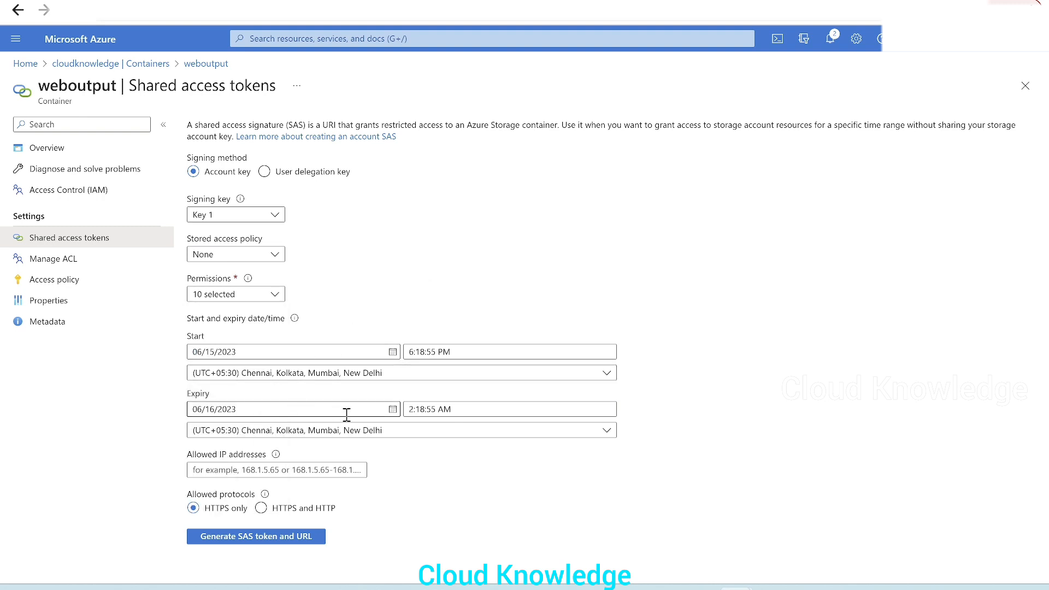
Set the token's expiry date to 06/17/2023, allow HTTPS and HTTP, and generate the SAS token and URL.
left_click(393, 410)
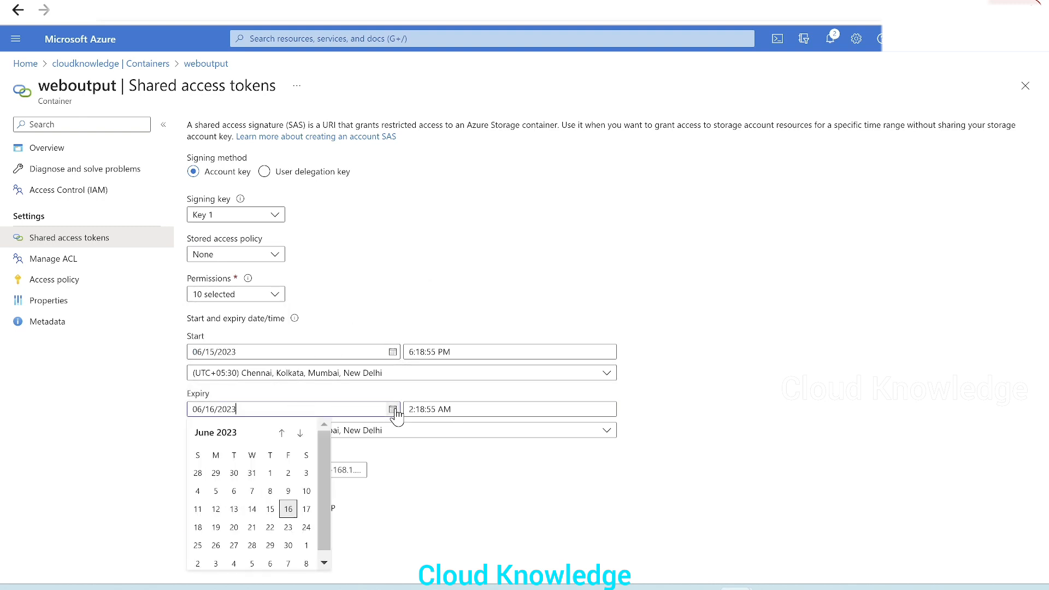
left_click(306, 509)
left_click(261, 508)
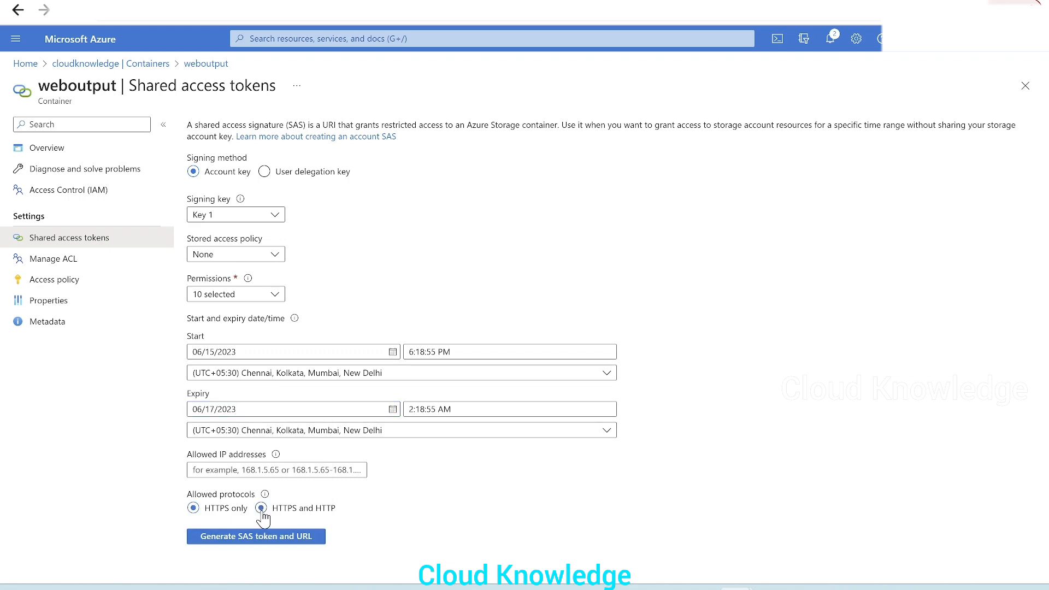
left_click(288, 539)
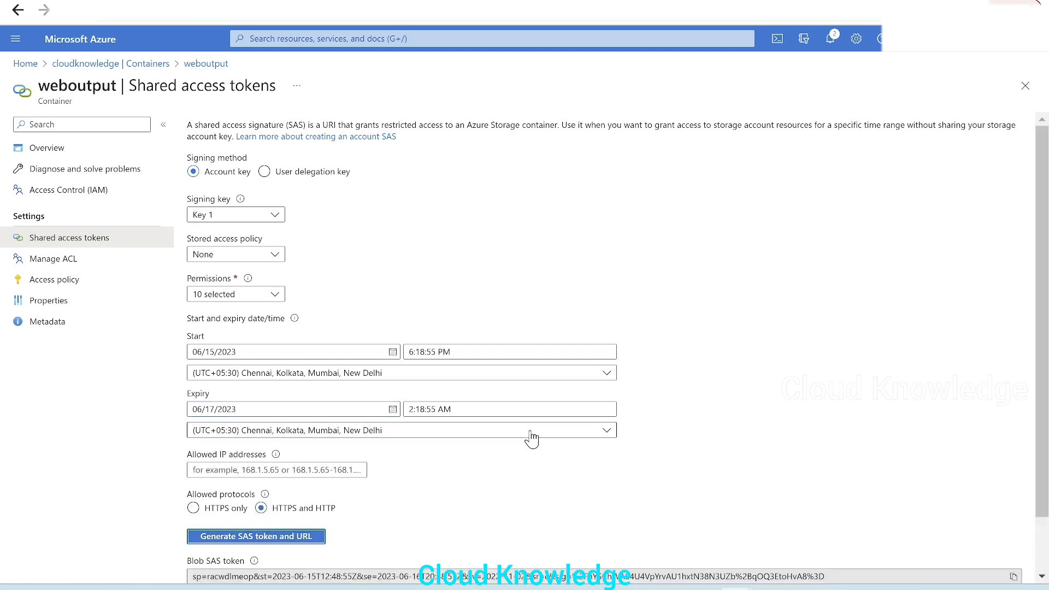
Copy the generated Blob SAS URL and paste it into the empty text file in Notepad++.
scroll(533, 436, "down", 1)
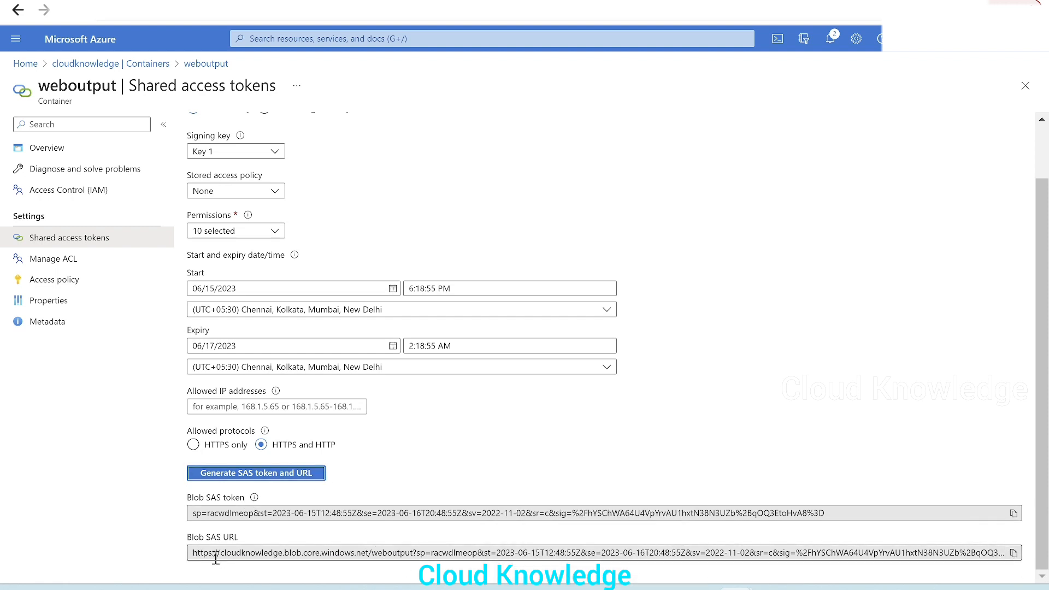
left_click_drag(215, 552, 371, 553)
double_click(398, 554)
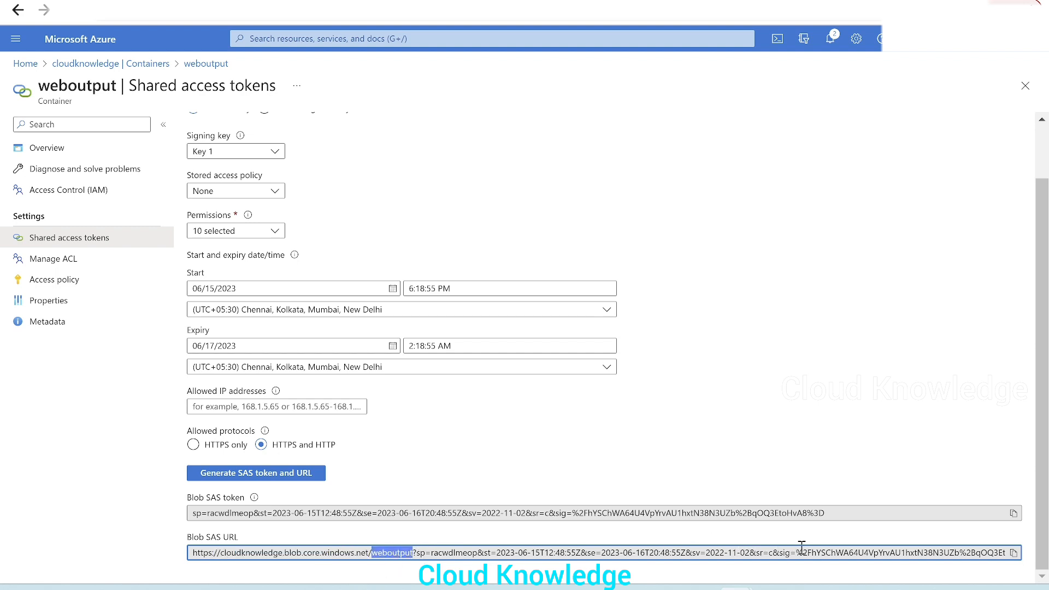
left_click(1014, 553)
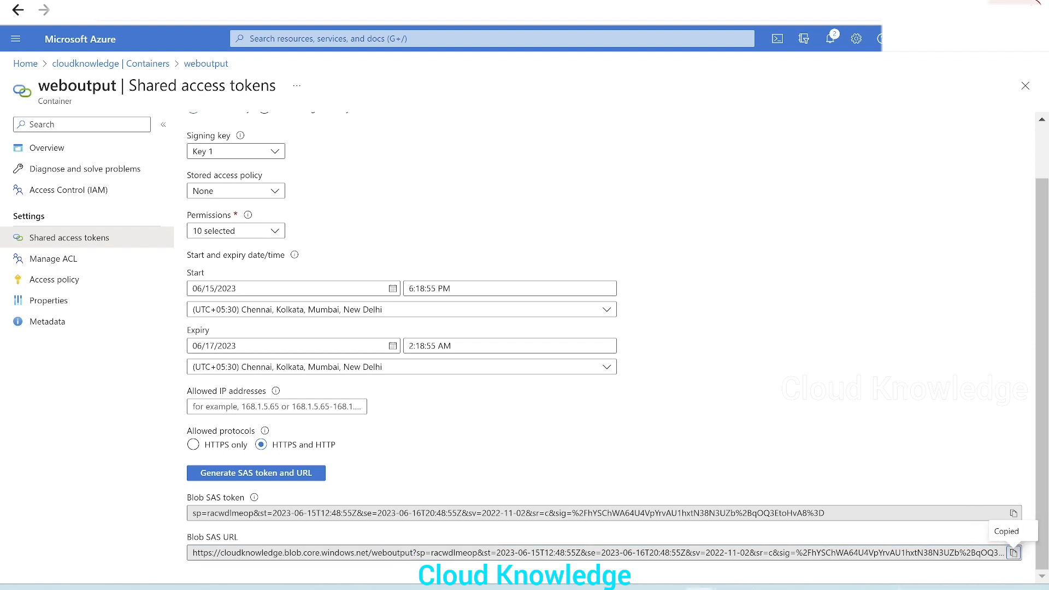
left_click(737, 589)
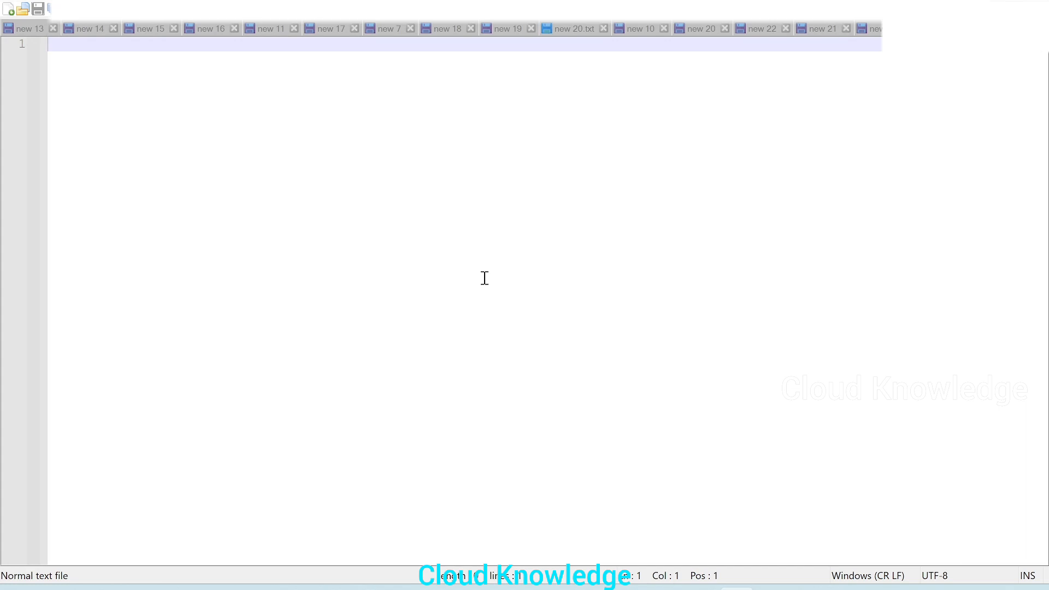
key("ctrl+v")
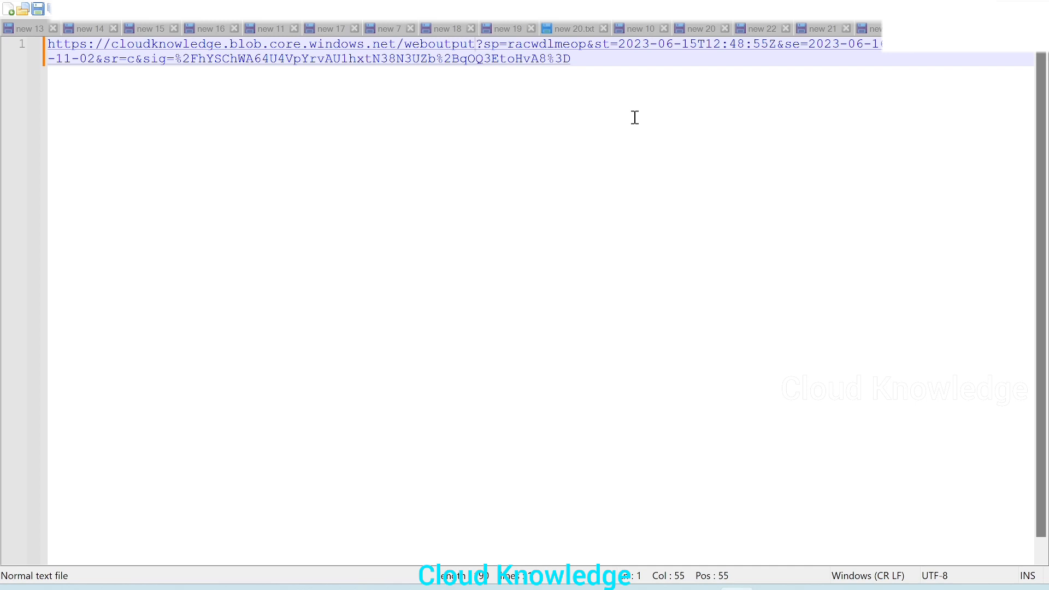
Insert the blob file name /WebInputJson.json directly after weboutput in the pasted SAS URL.
type("/")
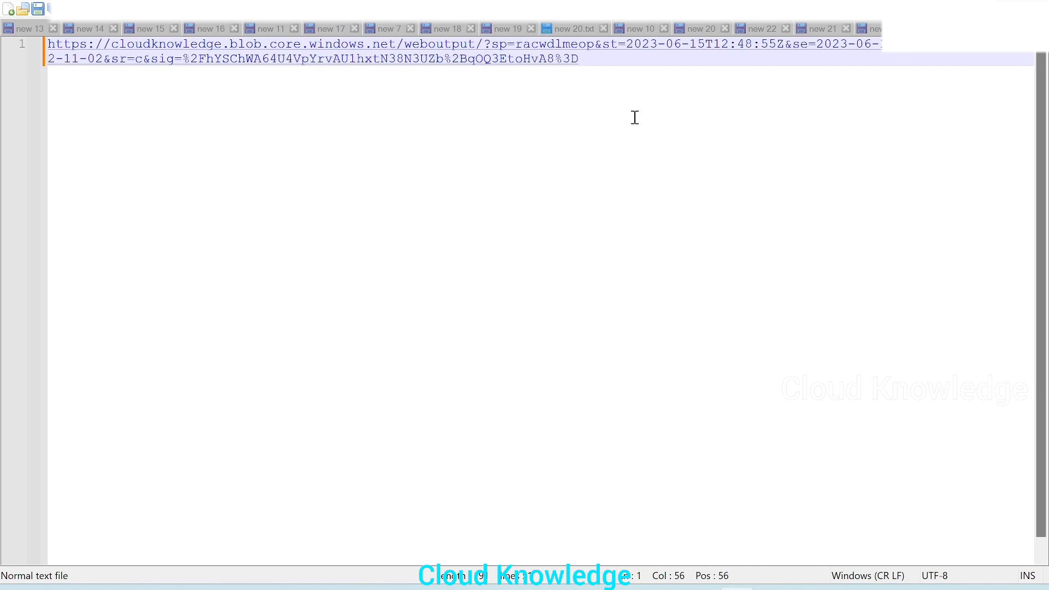
type("We")
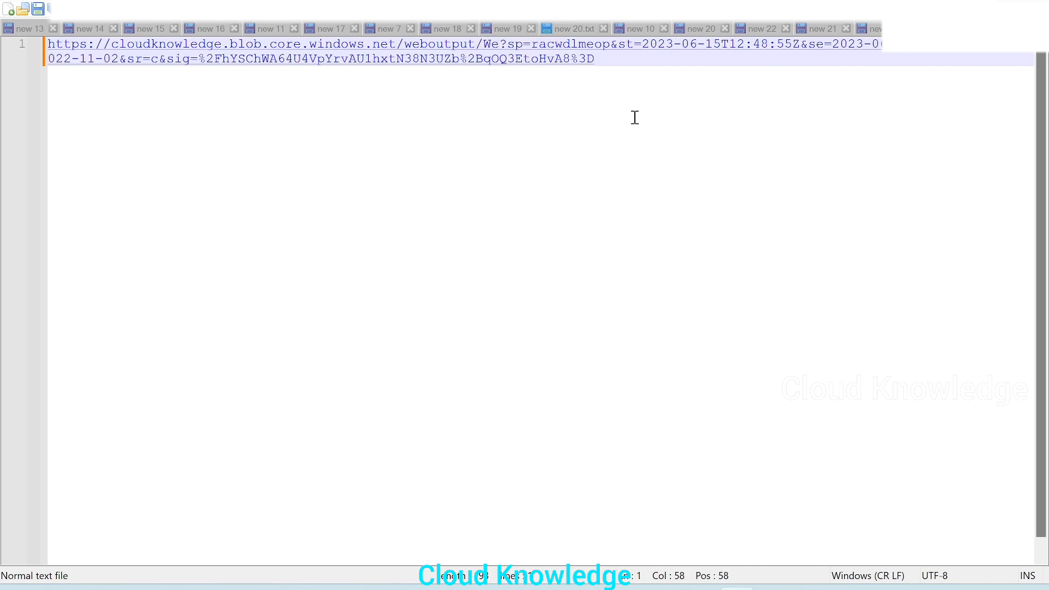
type("bInp")
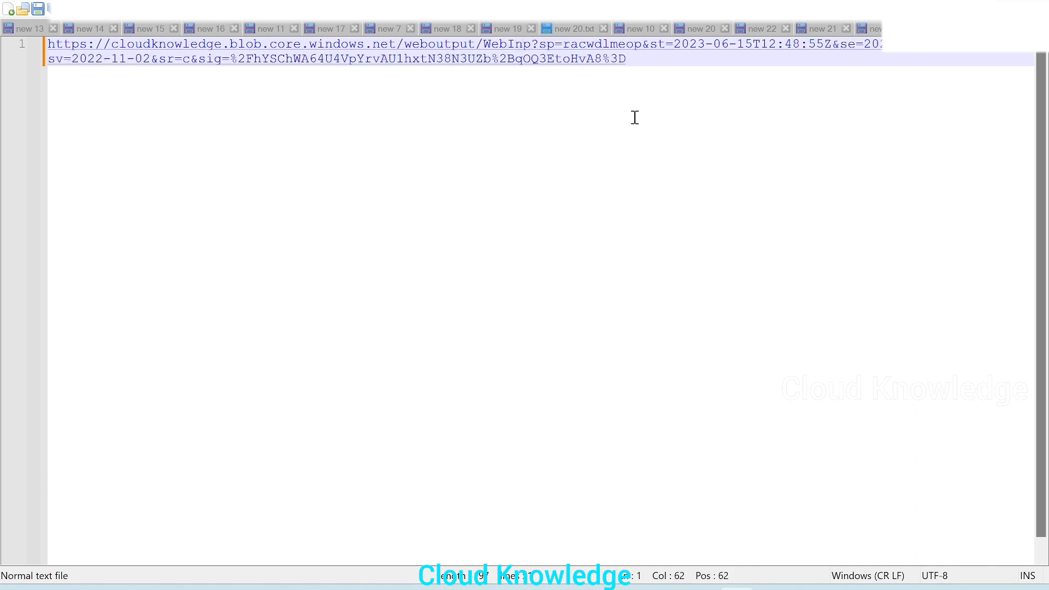
type("utJson")
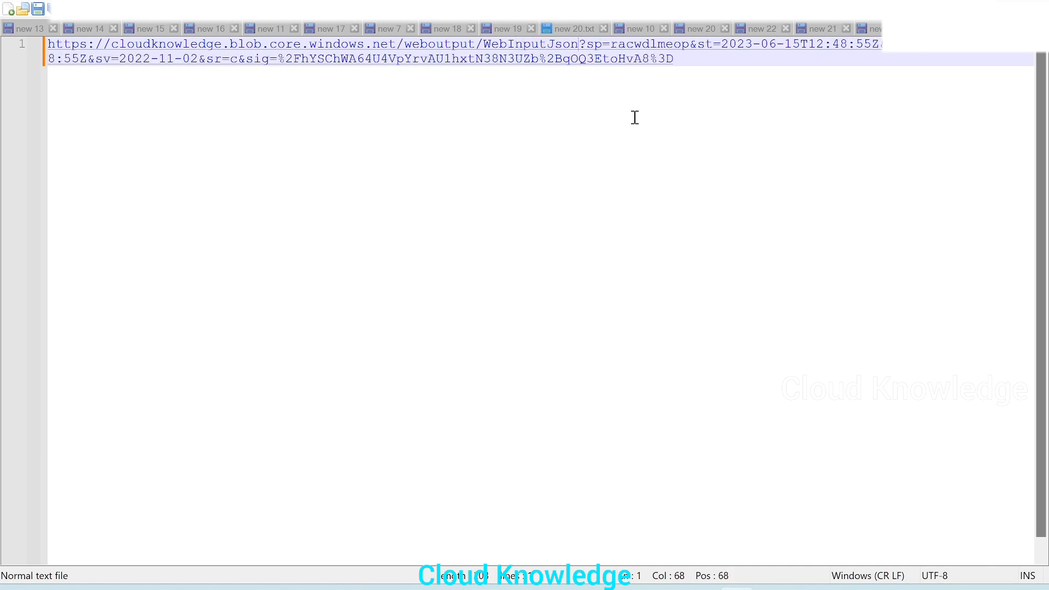
type(".json")
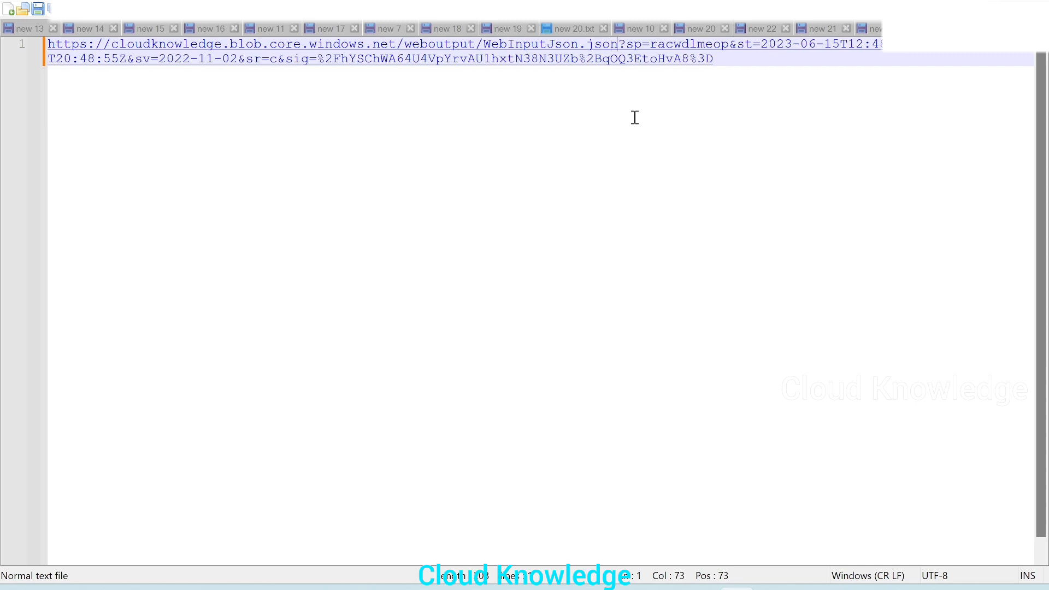
Copy the edited SAS URL into the Web2 activity's URL in Azure Data Factory and set its method to PUT.
key("ctrl+a")
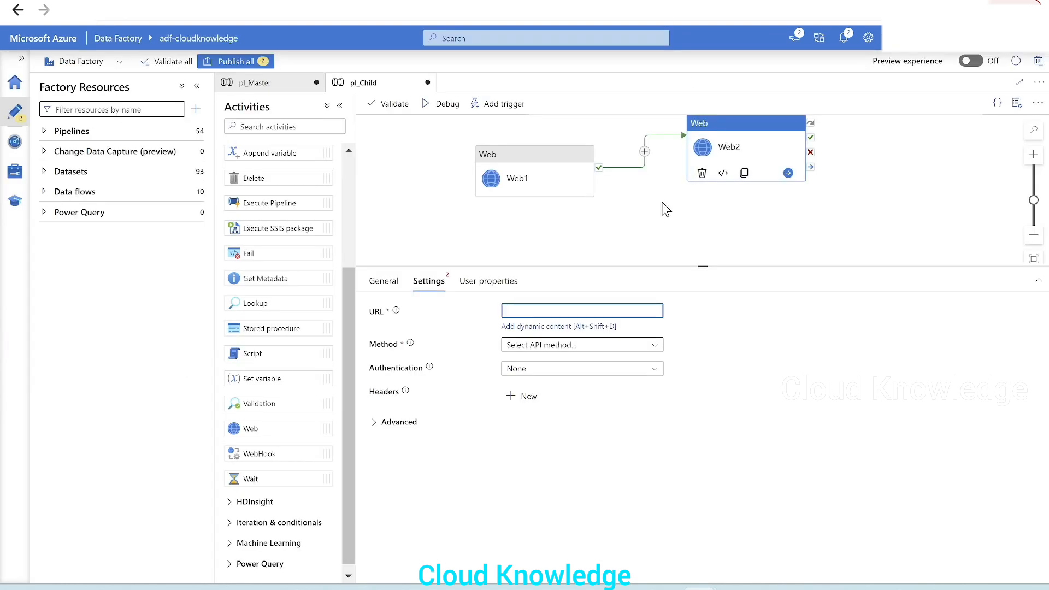
key("ctrl+v")
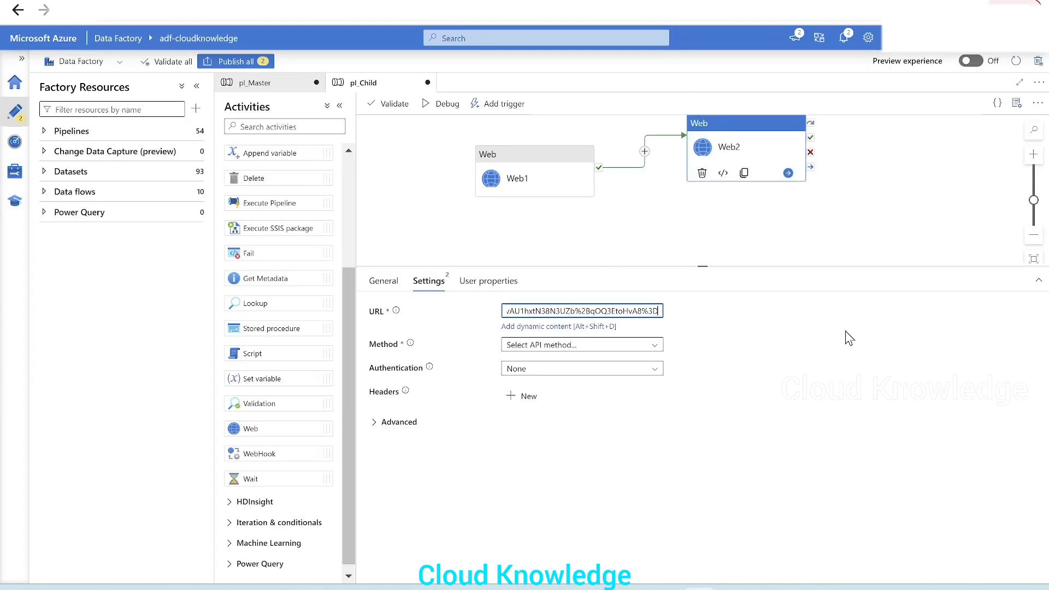
left_click(799, 342)
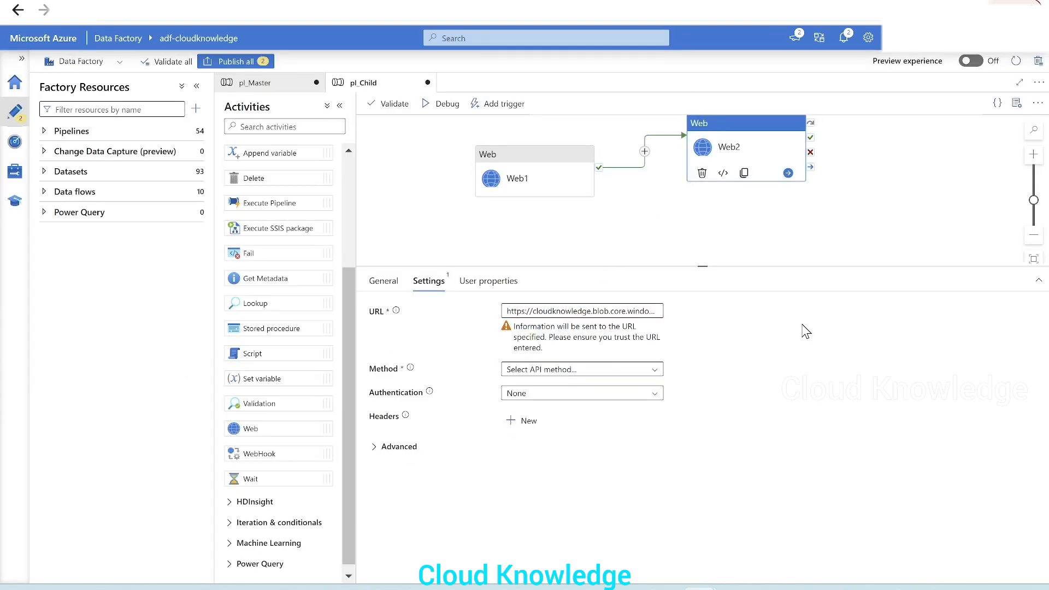
left_click(607, 371)
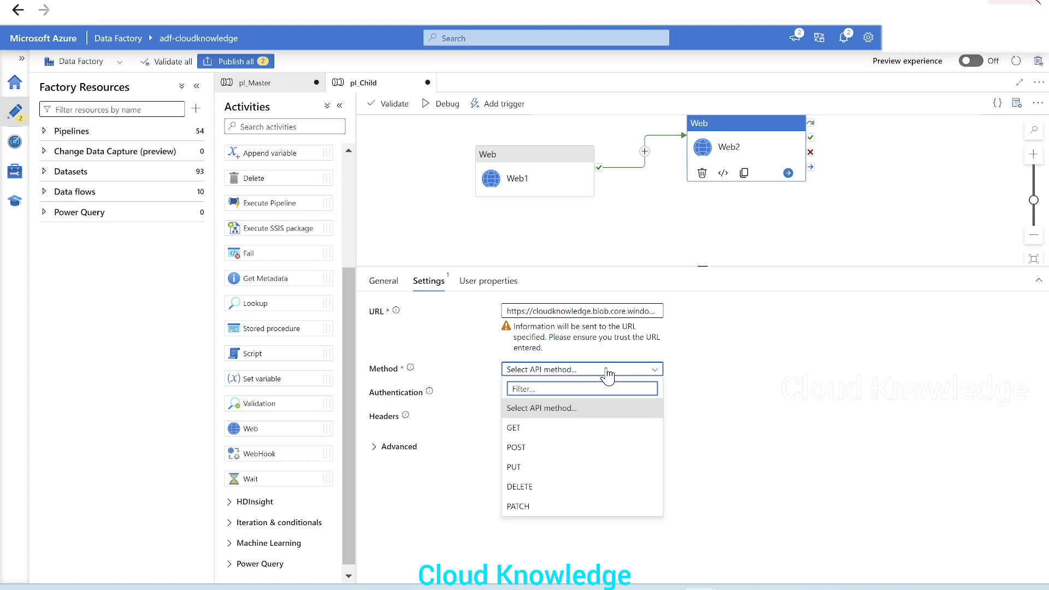
left_click(539, 470)
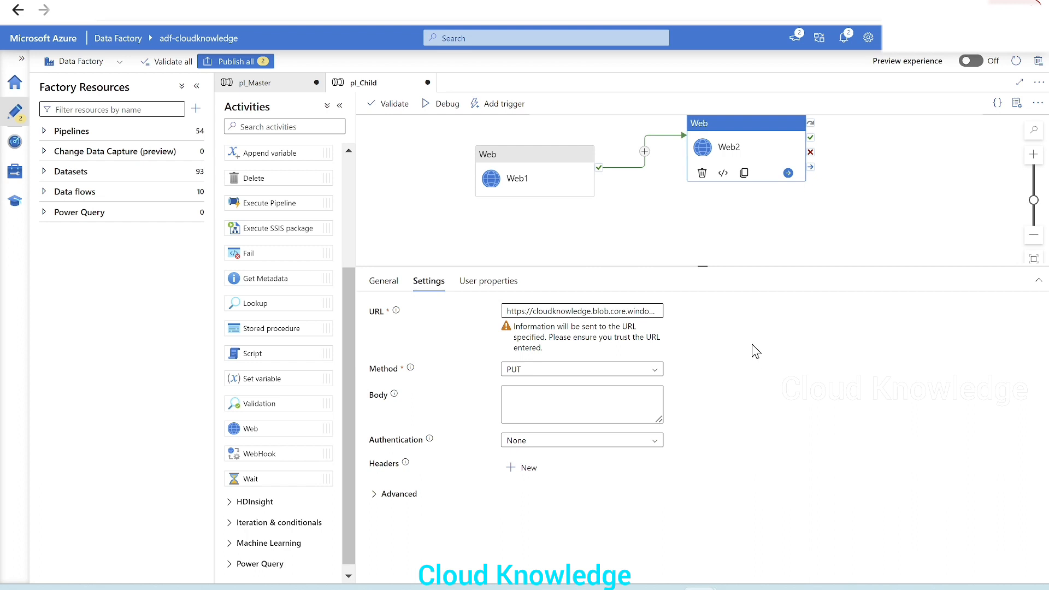
left_click(572, 416)
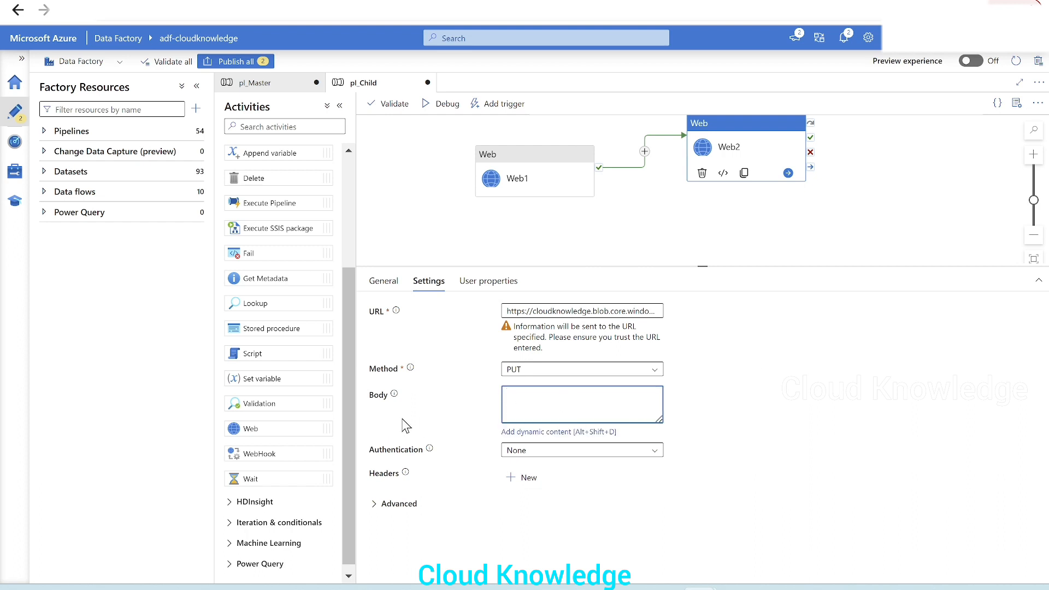
left_click(394, 395)
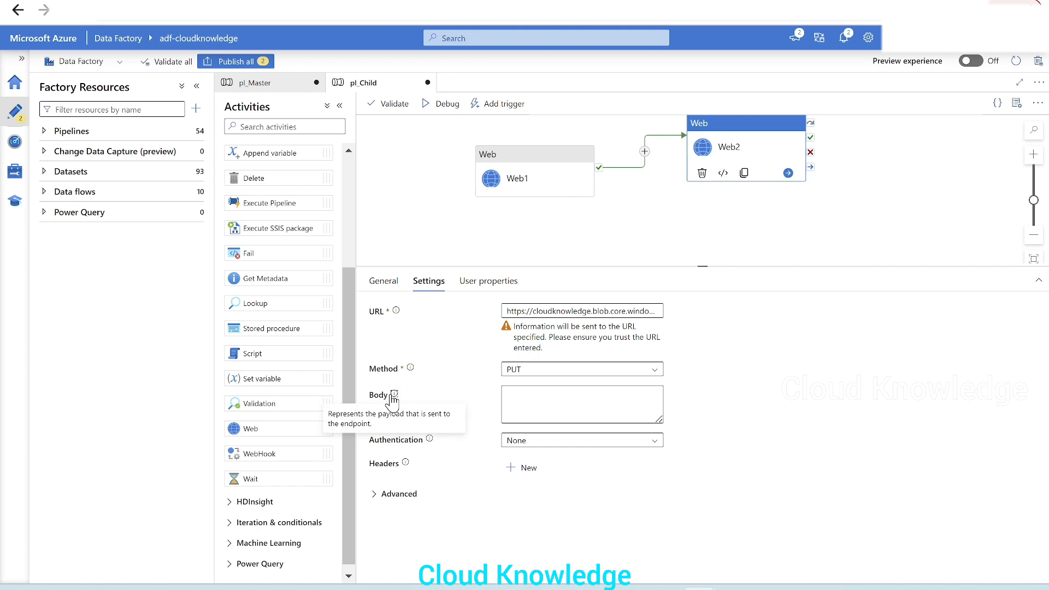
left_click(551, 397)
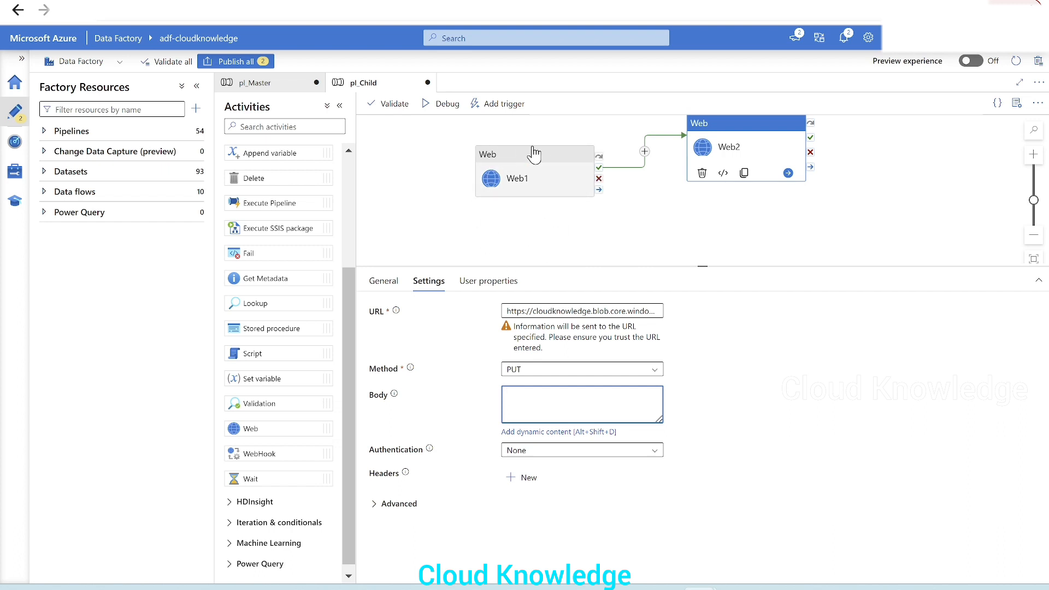
left_click(553, 432)
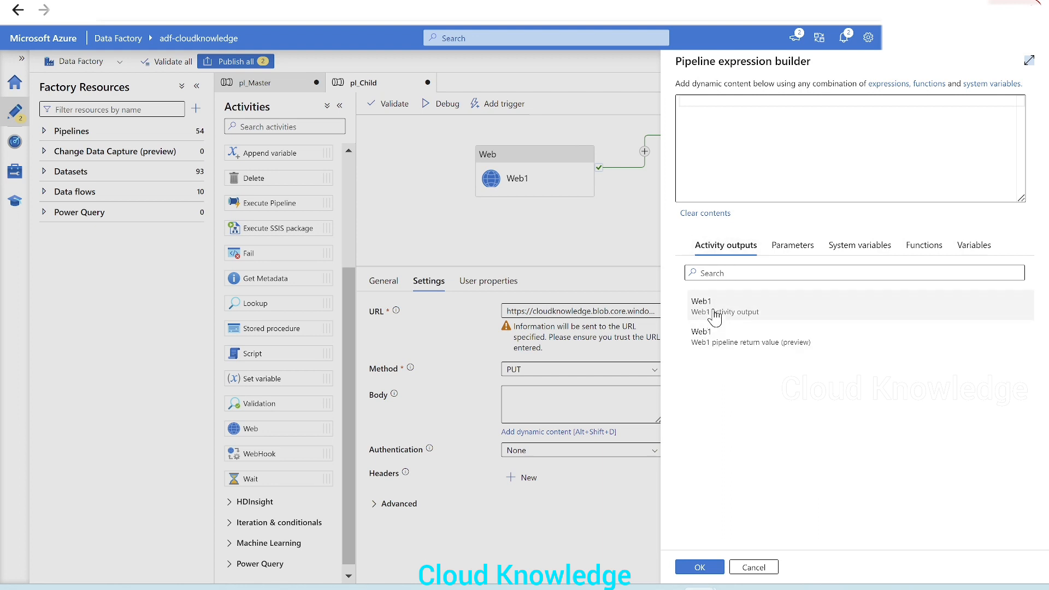
left_click(725, 314)
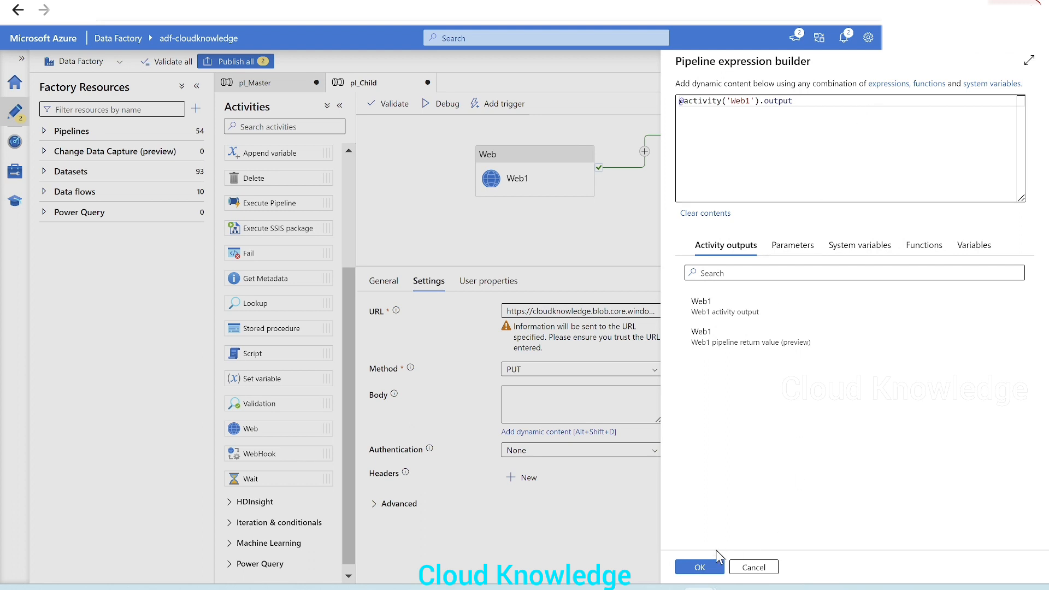
left_click(699, 568)
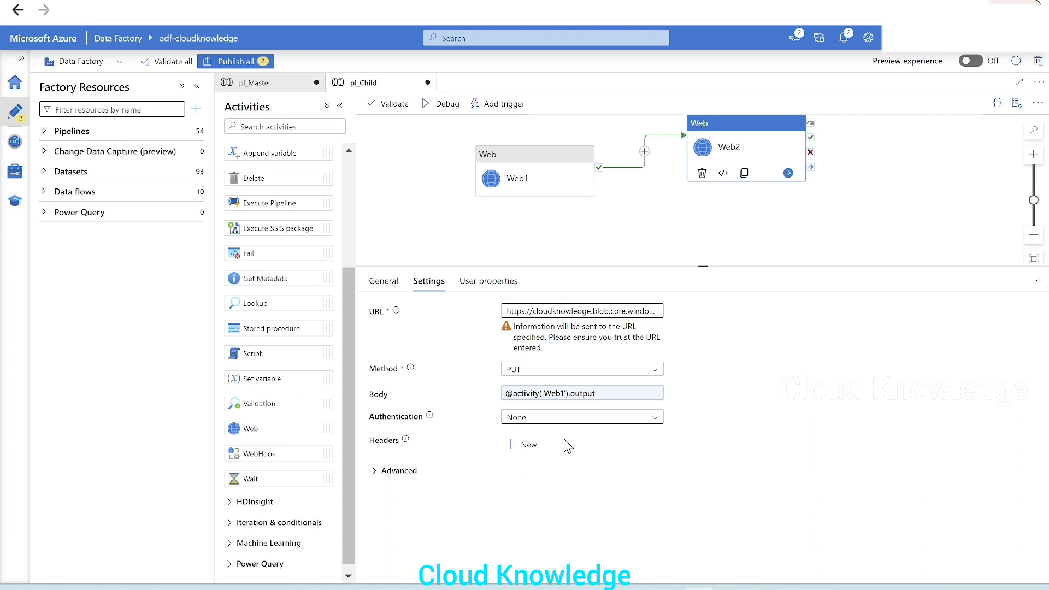
Add a header named x-ms-blob-type with the value BlockBlob to the Web2 activity.
left_click(525, 444)
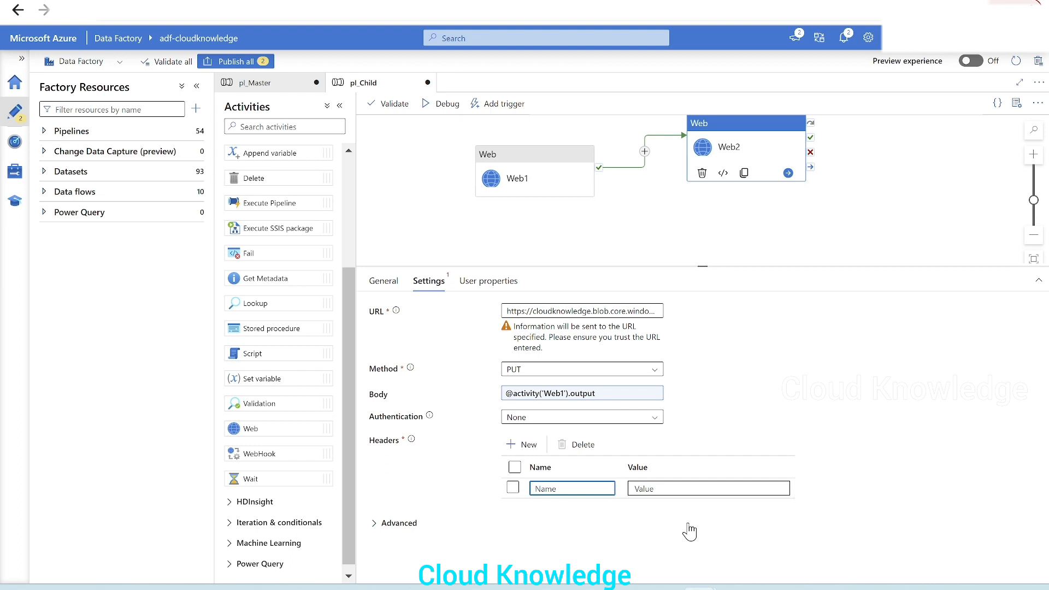
type("x-ms-blob-type")
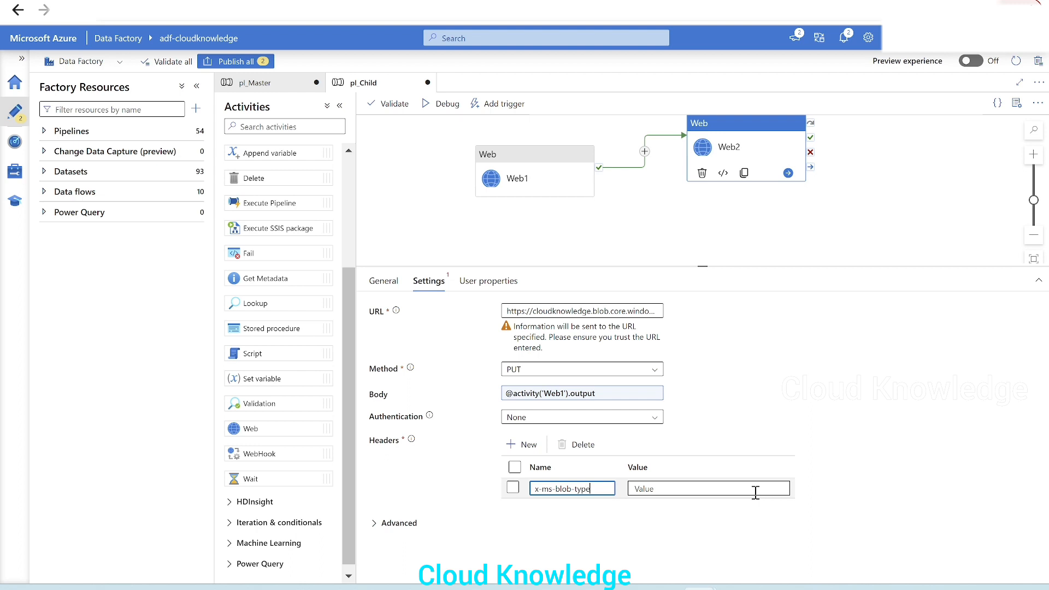
left_click(755, 490)
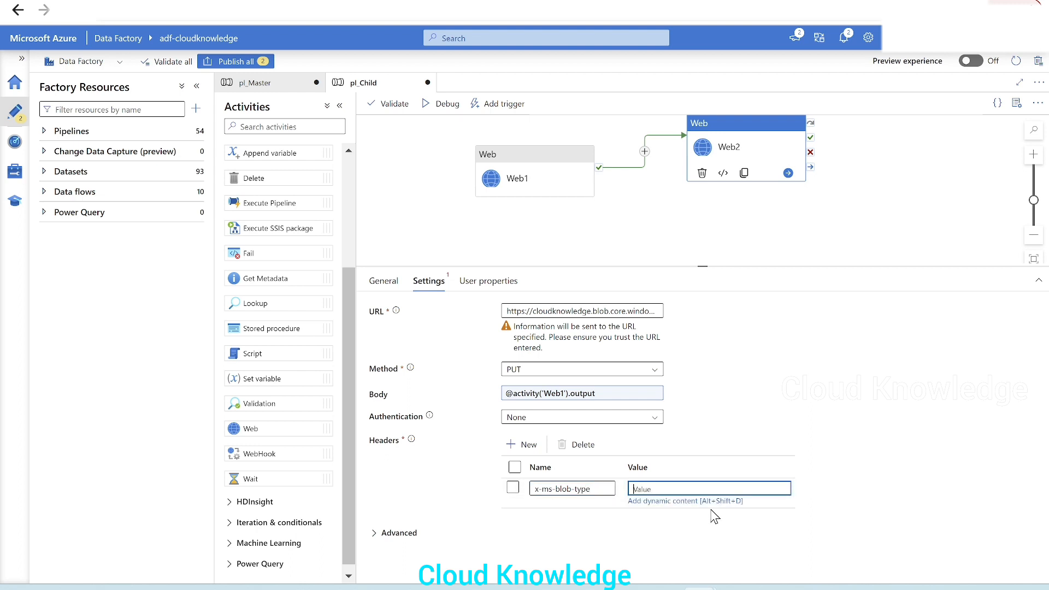
type("BlockBlob")
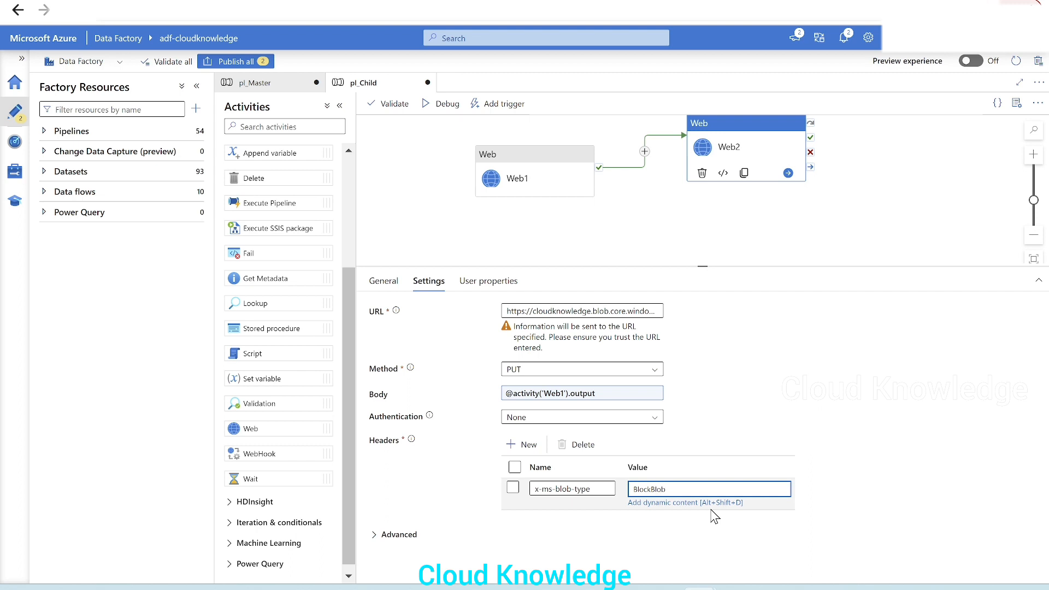
left_click_drag(705, 491, 638, 504)
left_click(971, 408)
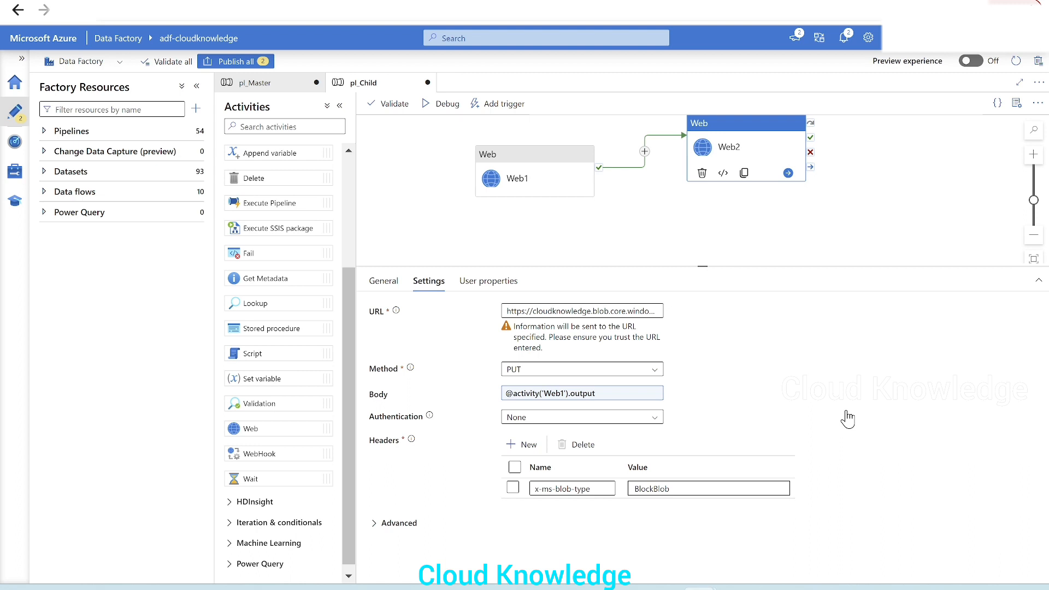
left_click_drag(755, 159, 743, 173)
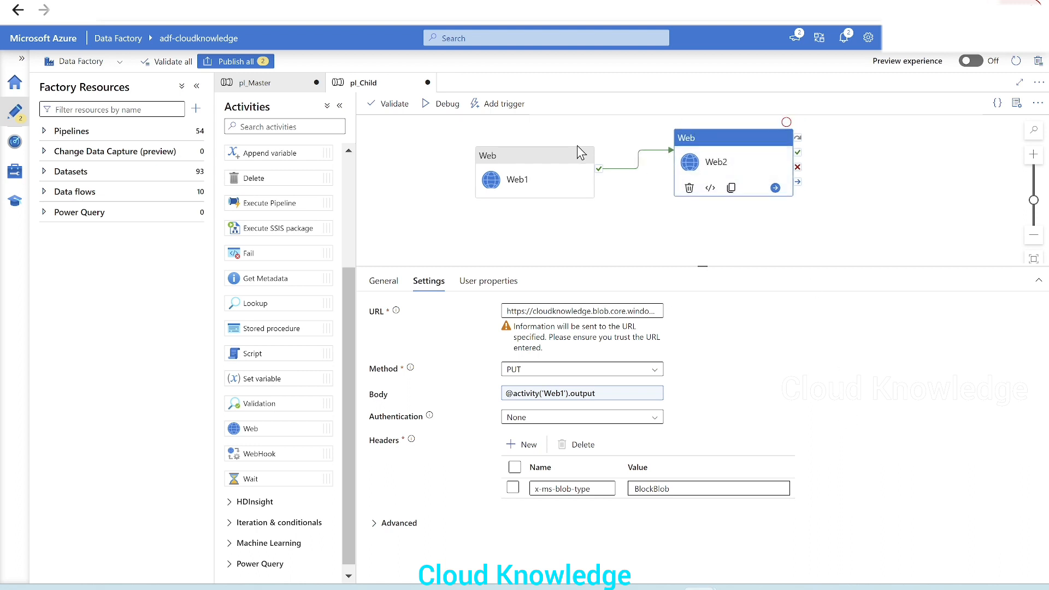
left_click(447, 105)
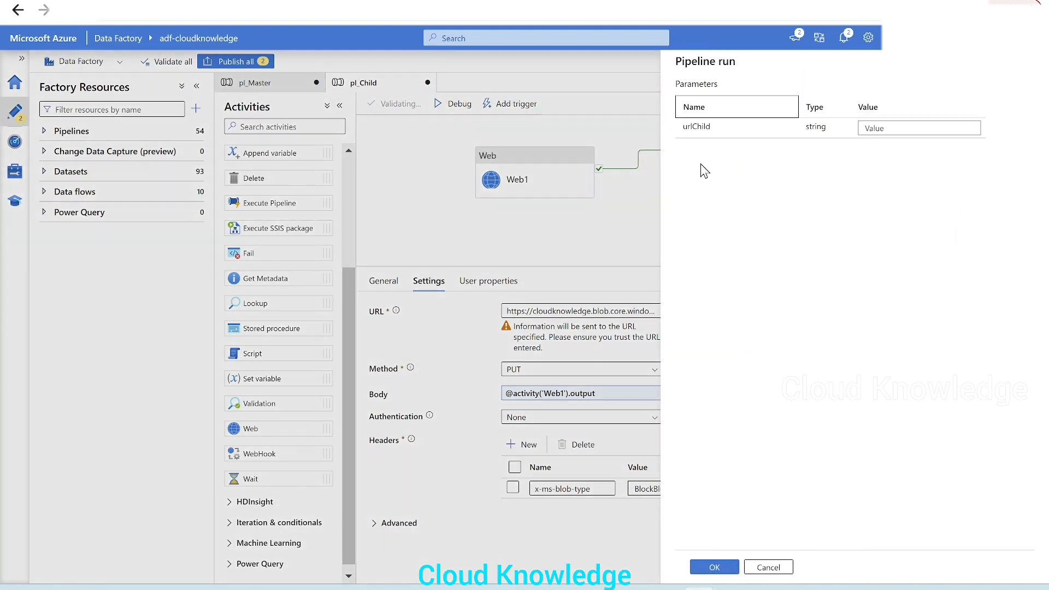
left_click(896, 128)
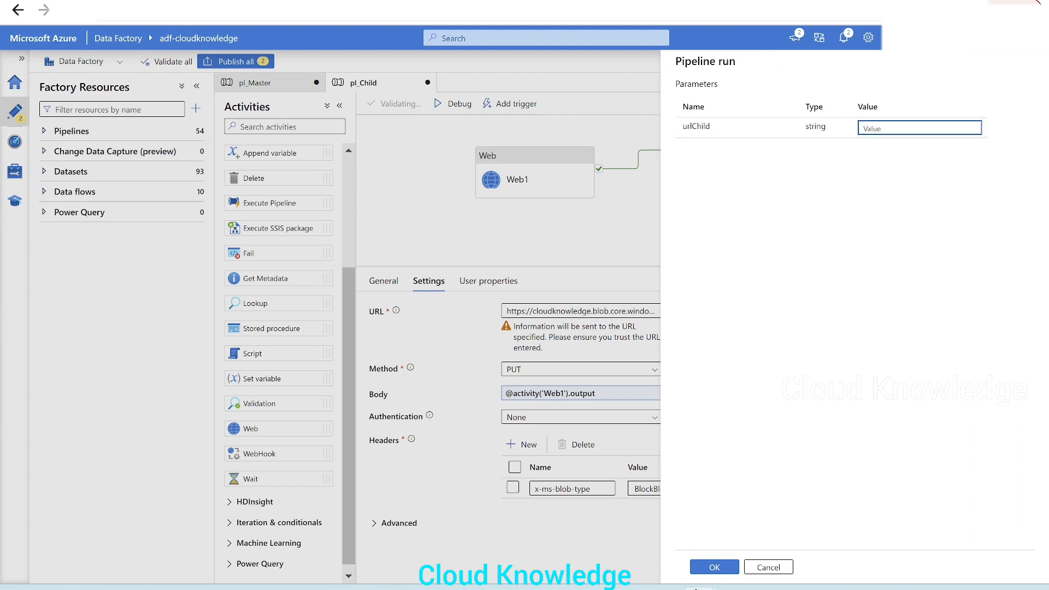
mouse_move(701, 588)
left_click(651, 525)
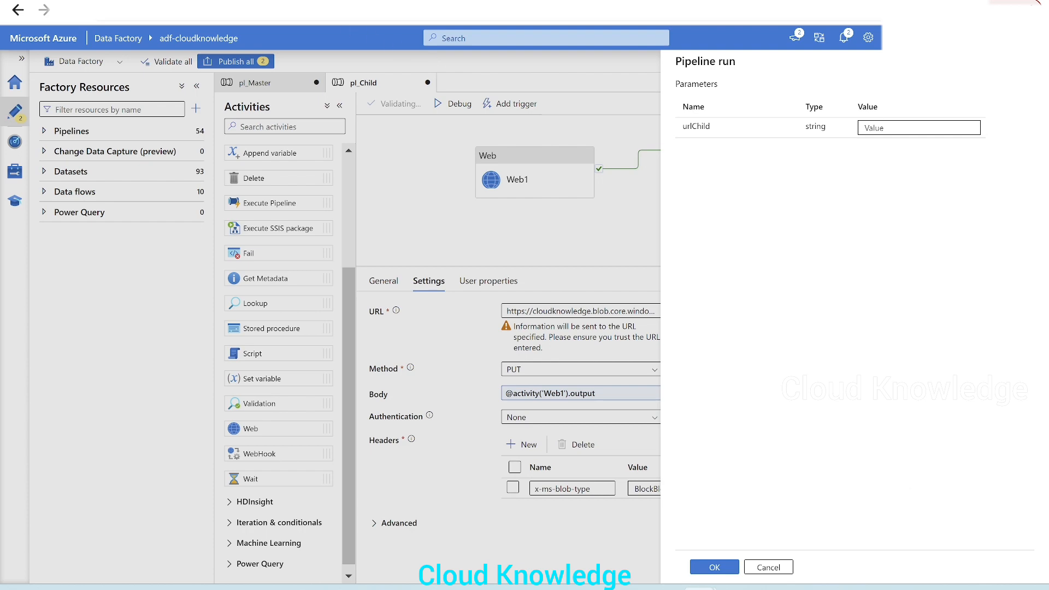
mouse_move(700, 589)
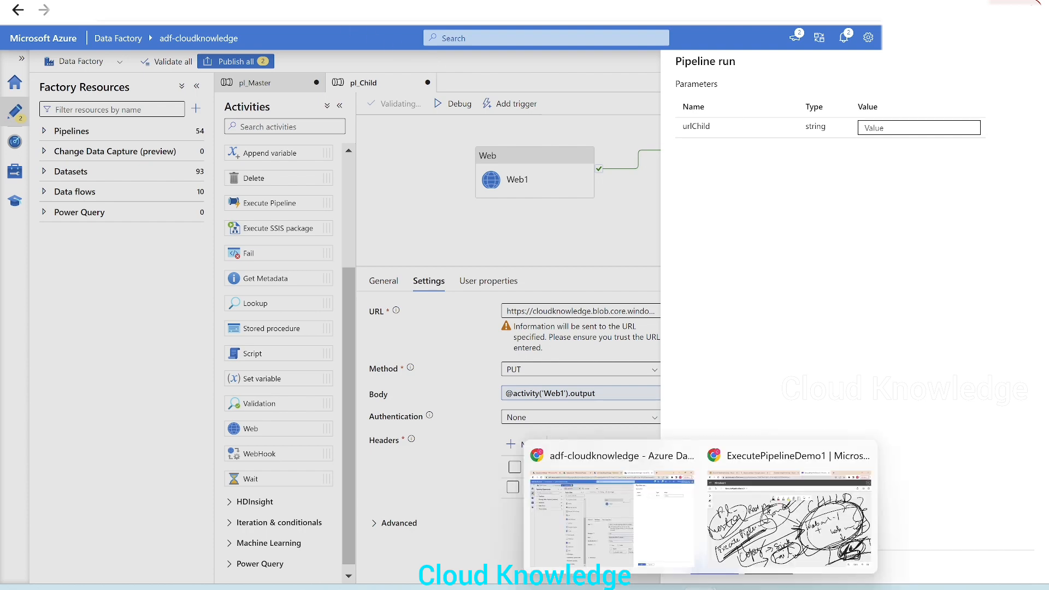
left_click(789, 519)
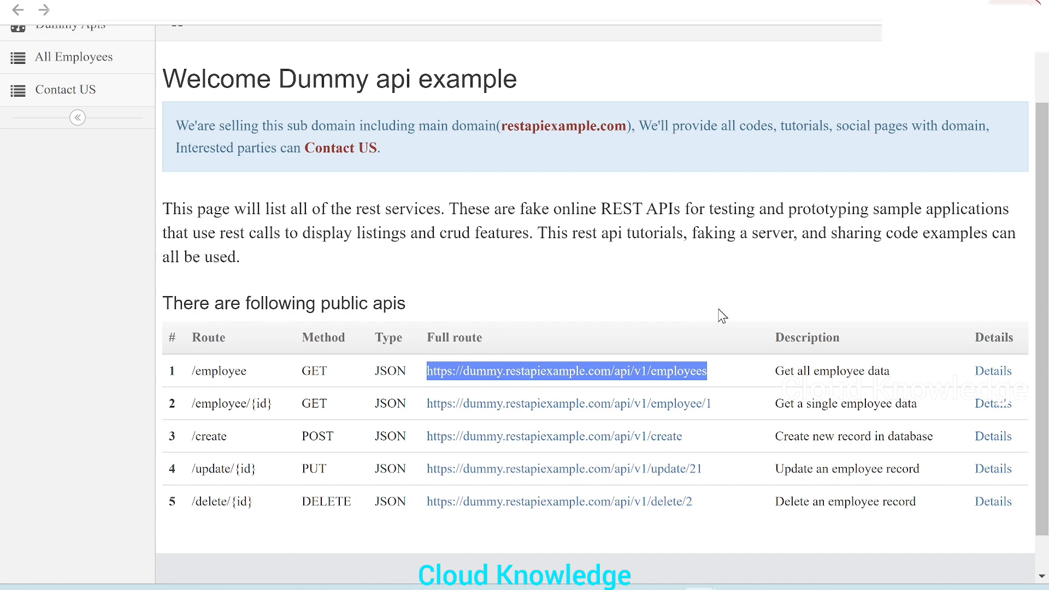
key("alt+Tab")
left_click(890, 131)
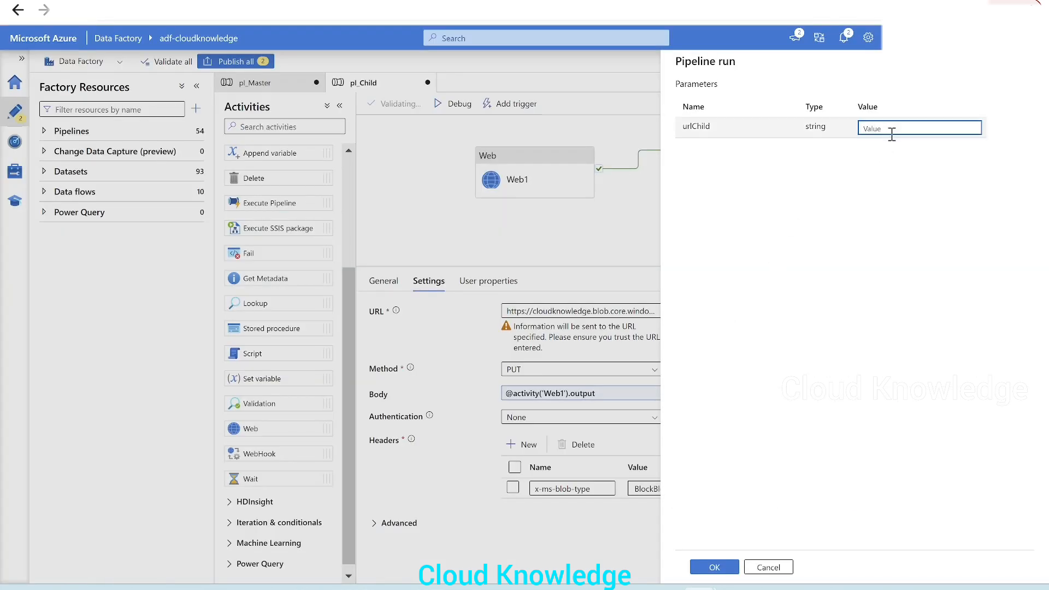
type("https://dummy.restapiexample.com/api/v1/employees")
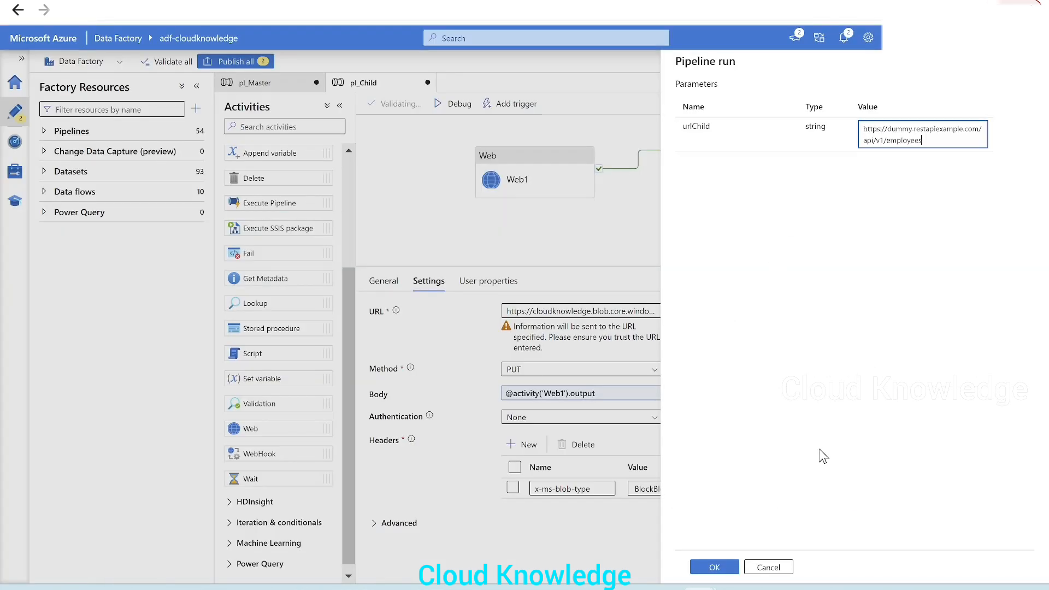
left_click(715, 568)
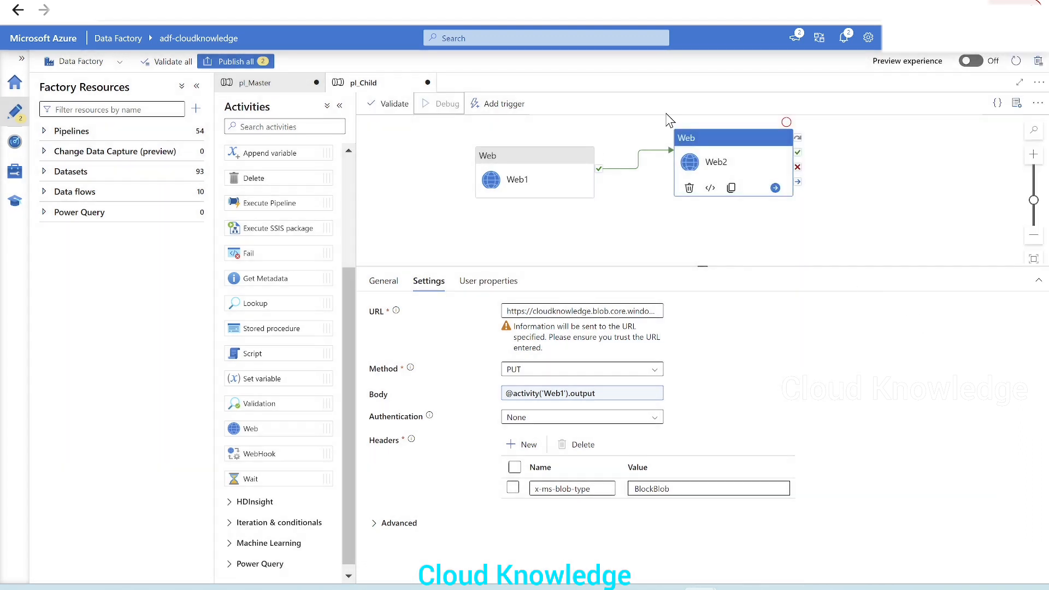
Monitor the pl_Child debug run, refreshing its output to check the status of Web1 and Web2.
left_click(656, 177)
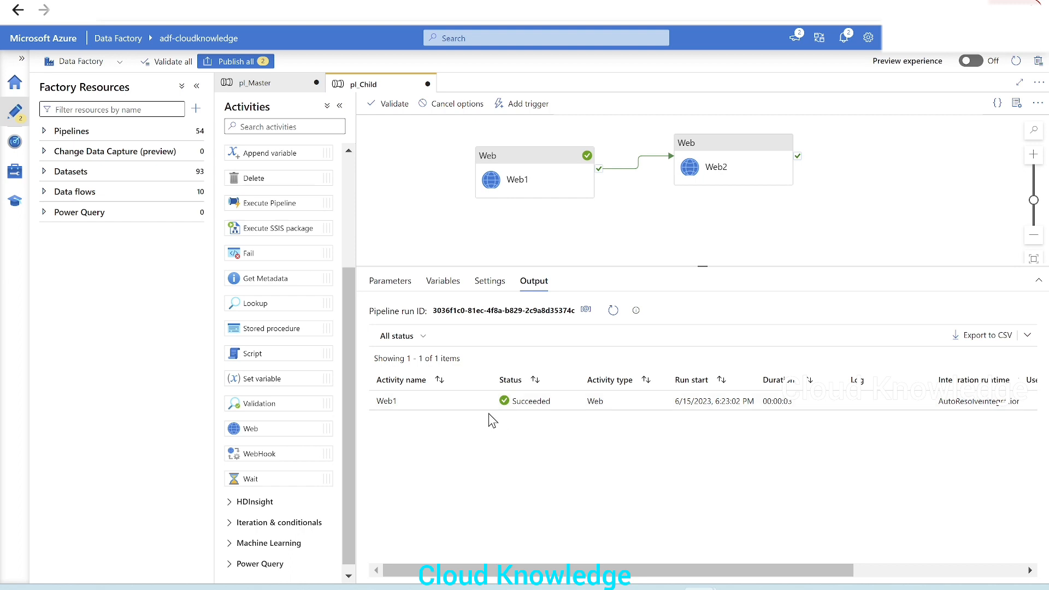
mouse_move(424, 411)
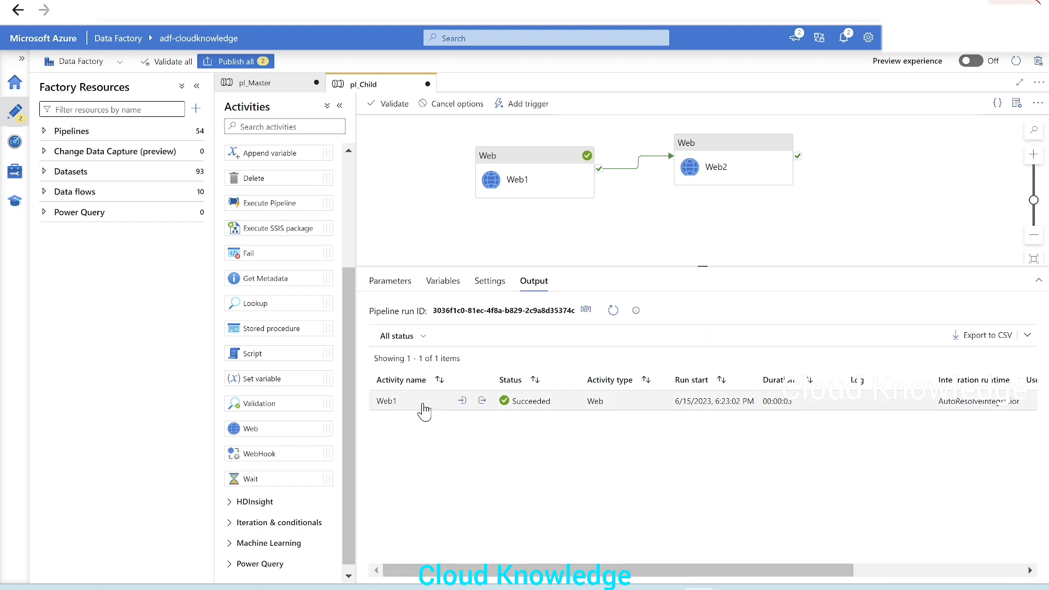
left_click(613, 310)
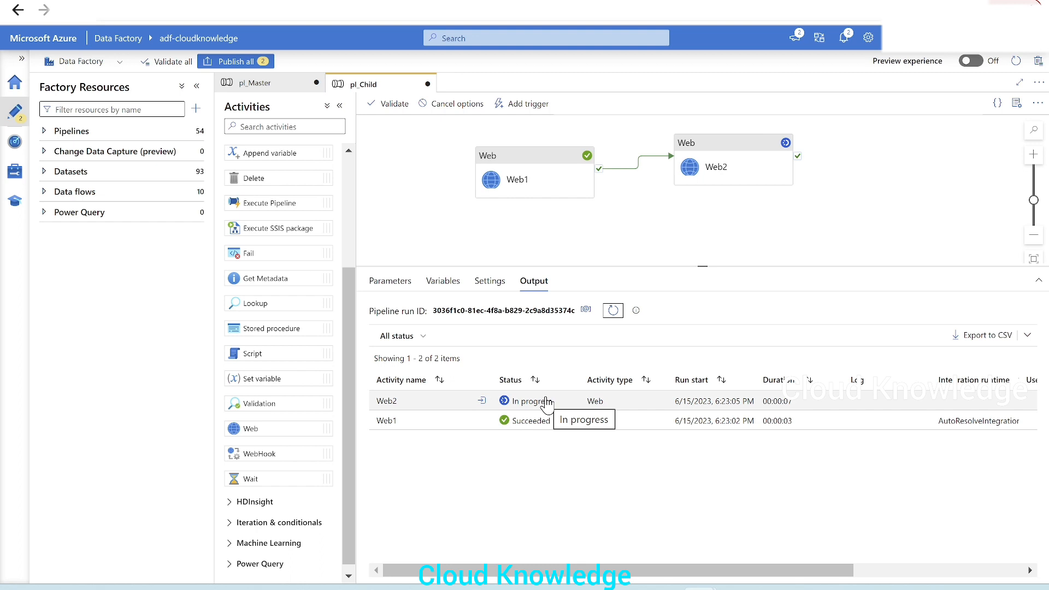
left_click(613, 313)
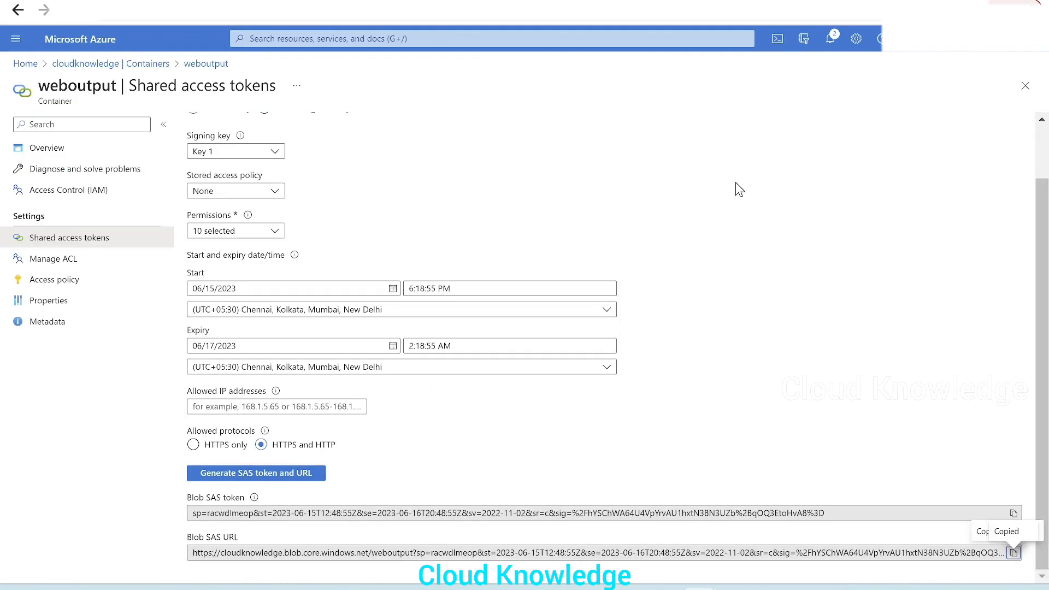
Open the contents of WebInputJson.json in the weboutput container of the cloudknowledge storage account.
left_click(154, 68)
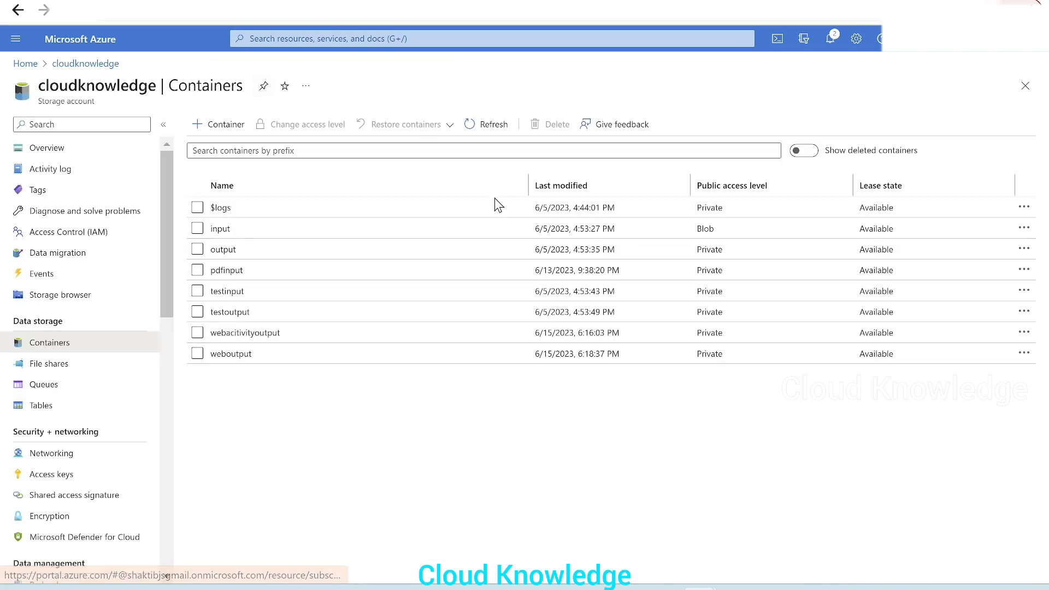
left_click(246, 360)
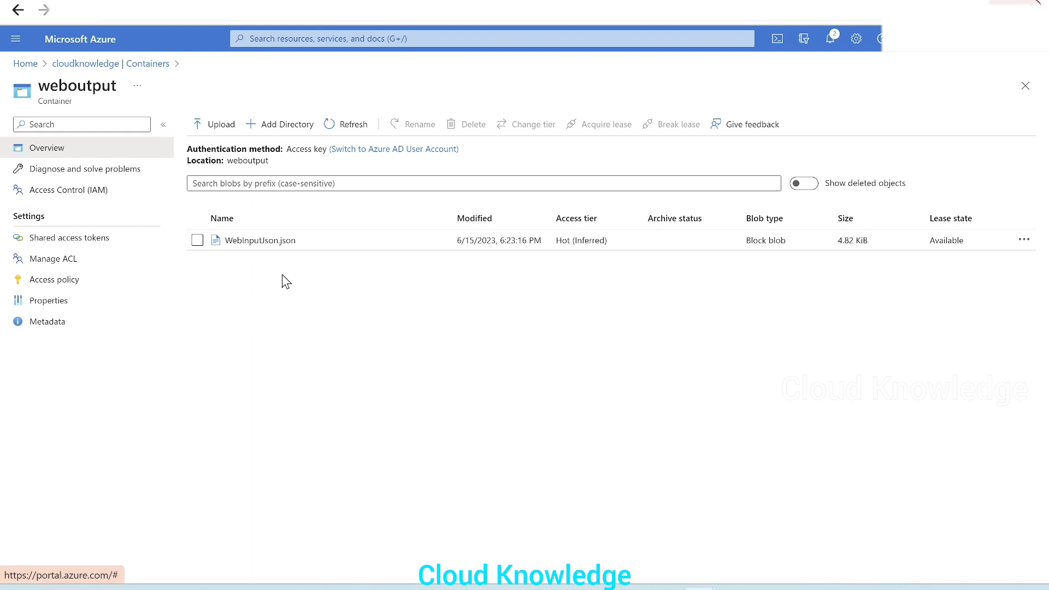
left_click(262, 243)
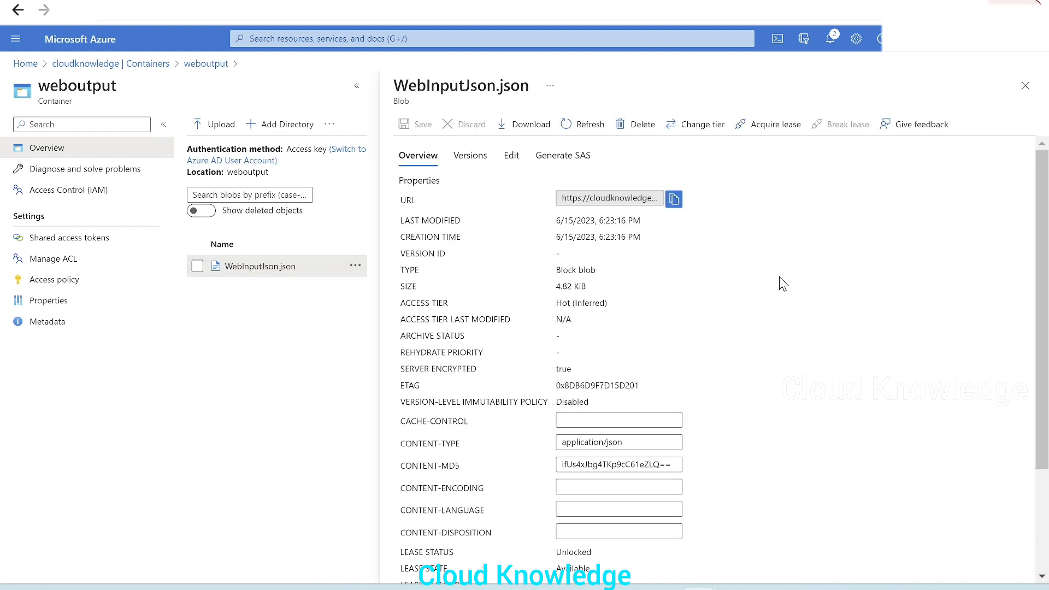
left_click(511, 158)
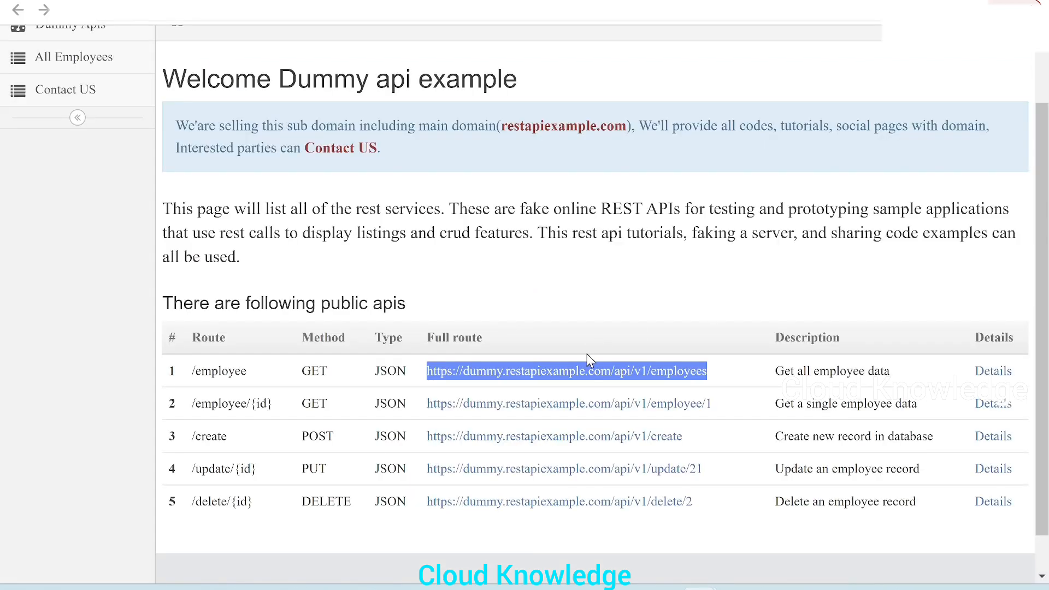
Compare the employees API response on the dummy API site with the contents of WebInputJson.json, and close the blob.
left_click(581, 371)
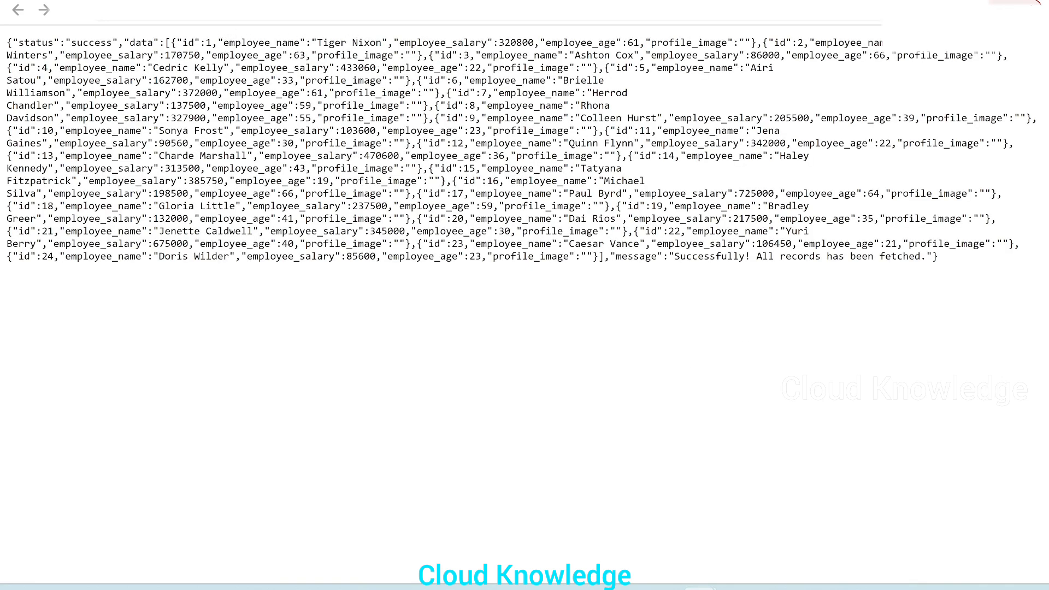
left_click(524, 1)
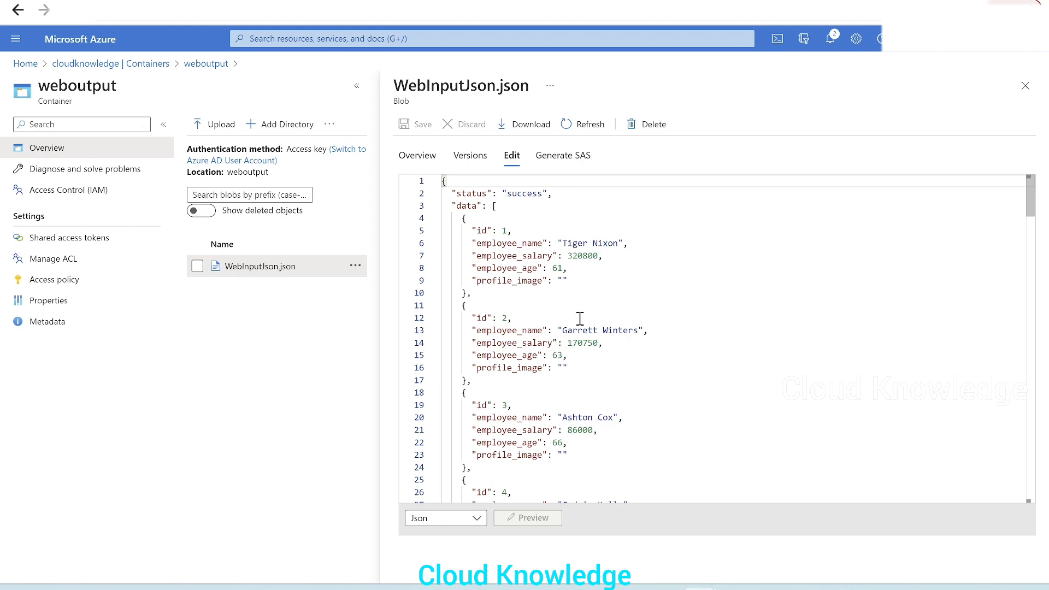
left_click(1025, 86)
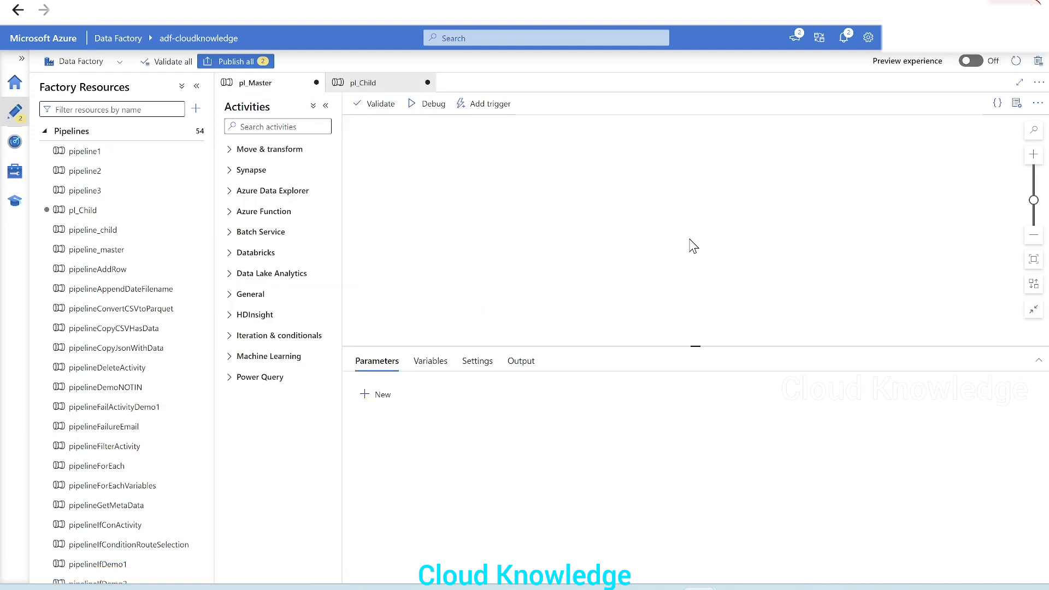
Add an Execute Pipeline activity to pl_Master in Azure Data Factory and set its invoked pipeline to pl_Child.
left_click(251, 294)
left_click_drag(273, 366, 527, 174)
left_click(429, 361)
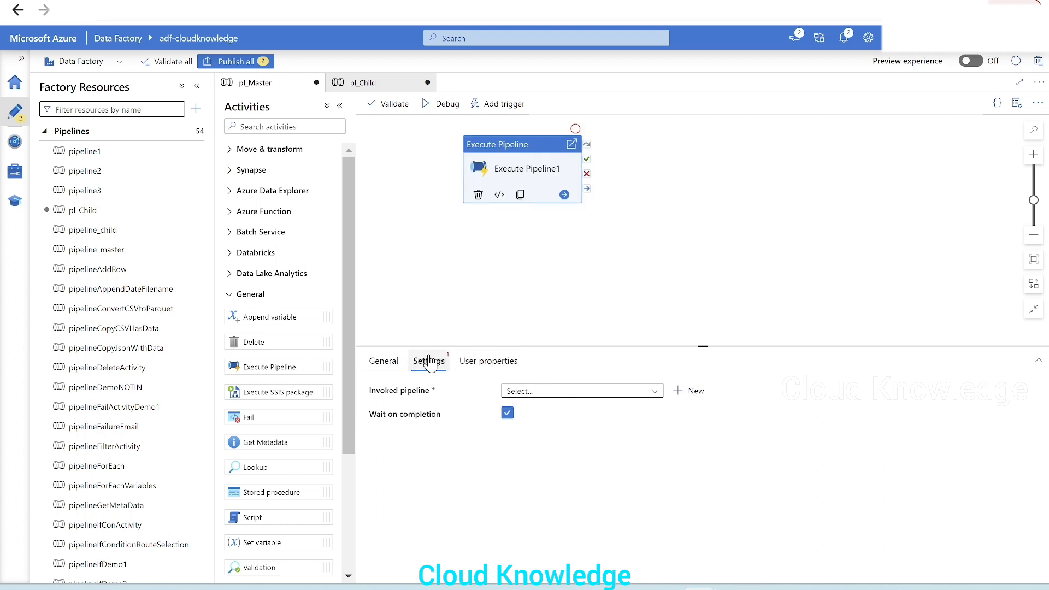
left_click(596, 392)
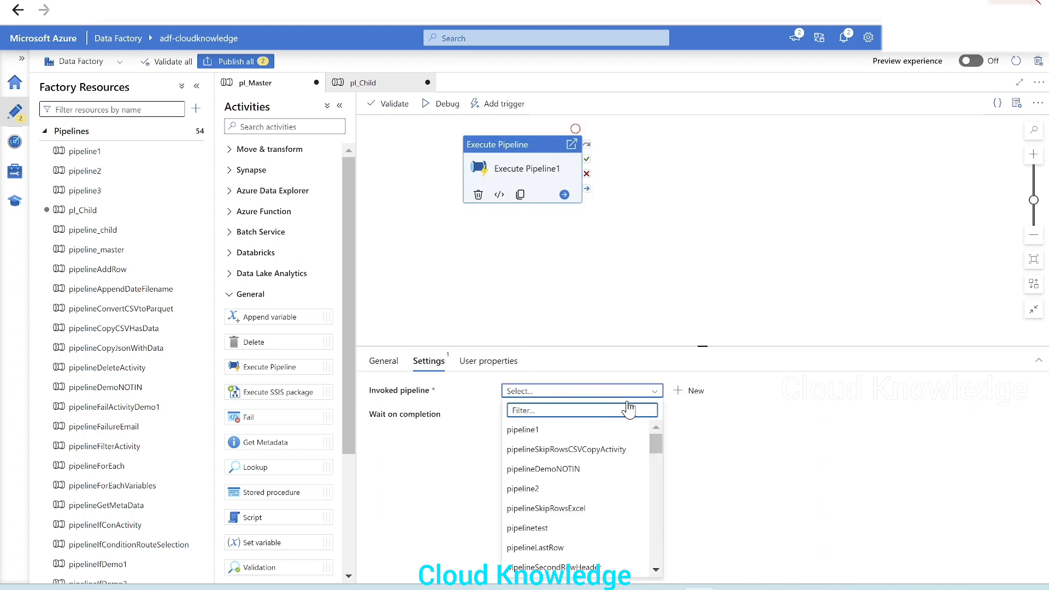
type("child")
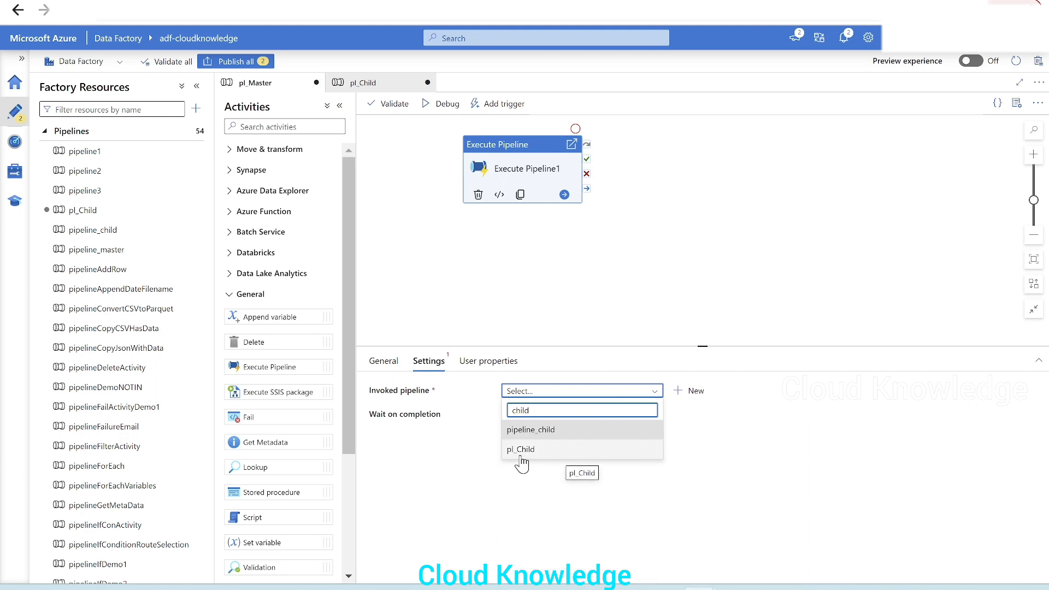
left_click(520, 454)
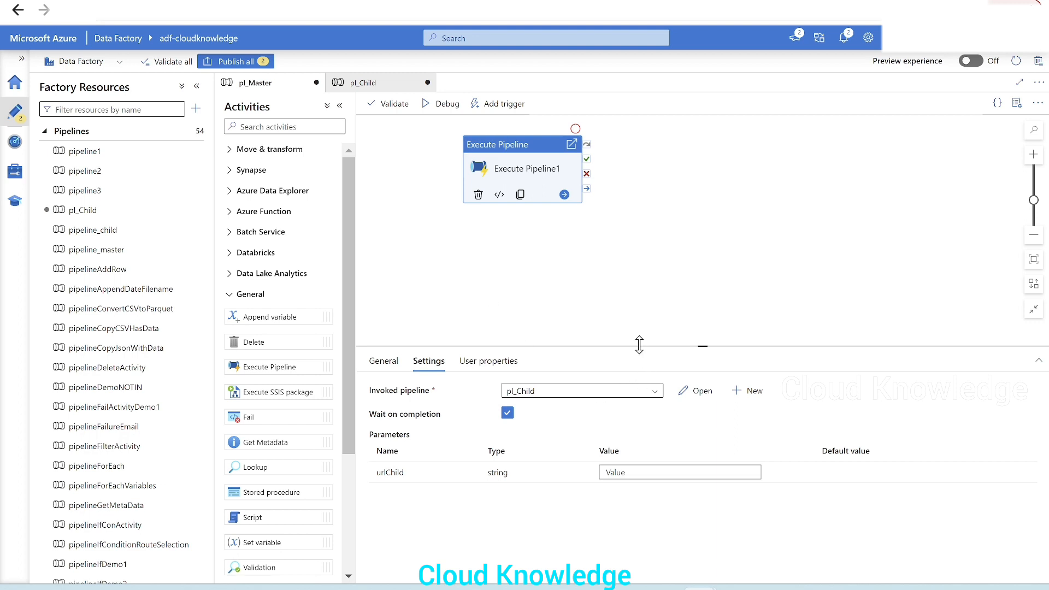
left_click_drag(639, 346, 655, 287)
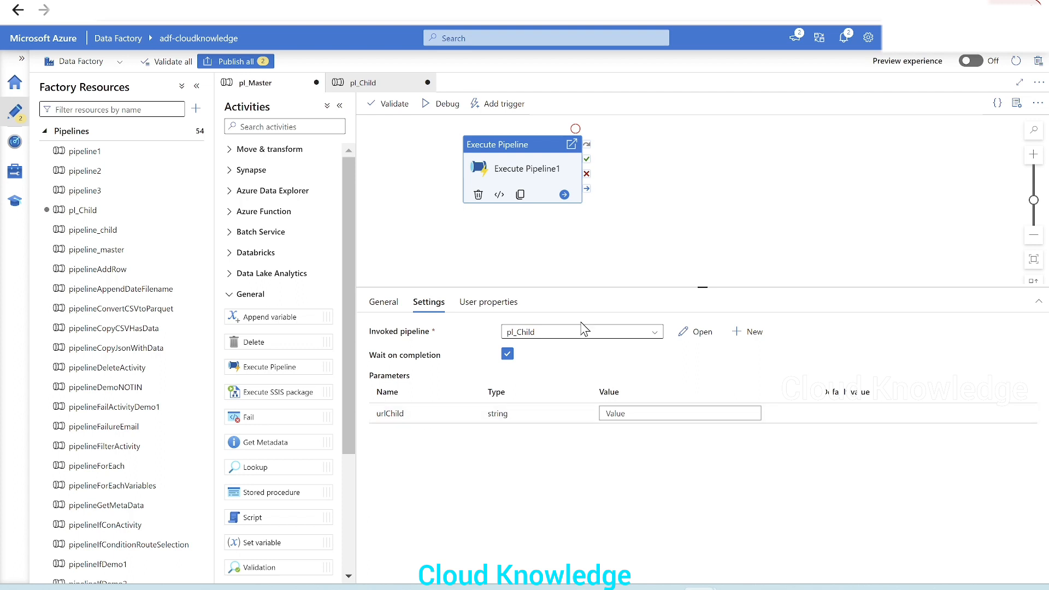
Review the parameters defined in pl_Child and compare them with the Execute Pipeline activity's parameters in pl_Master.
left_click(364, 83)
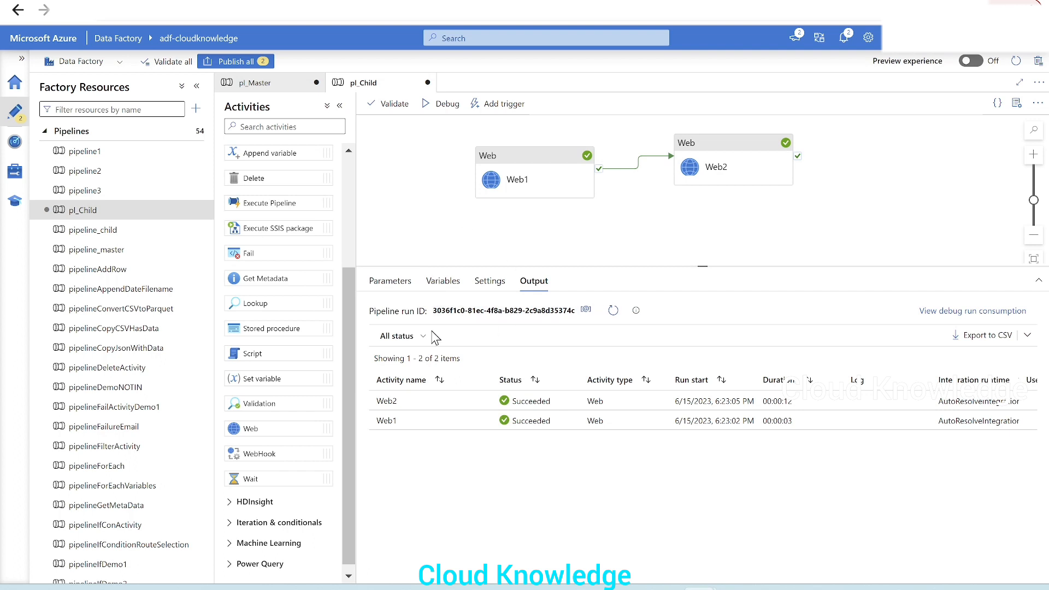
left_click(390, 280)
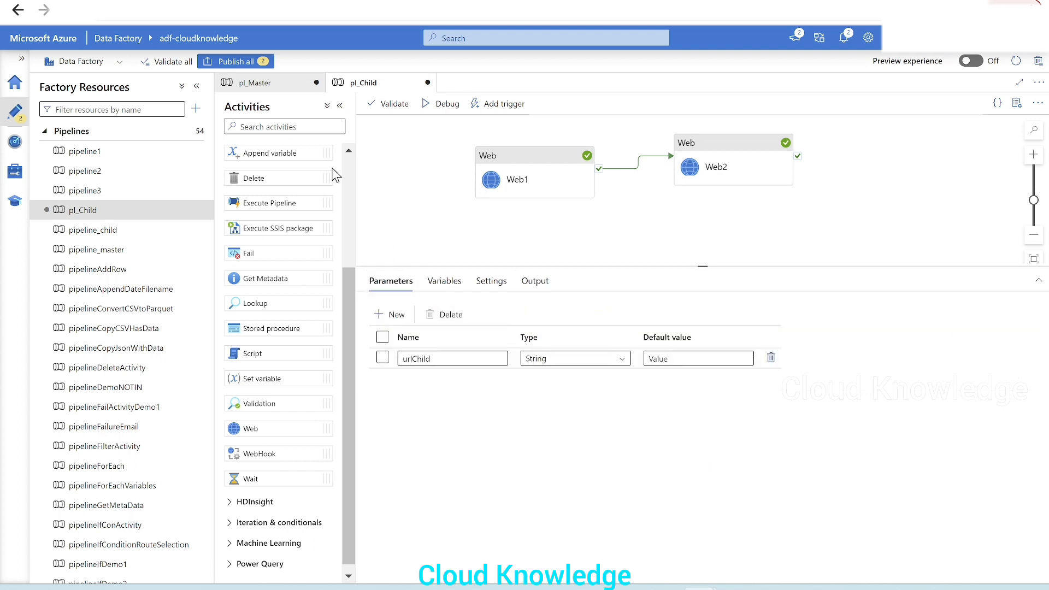
left_click(286, 87)
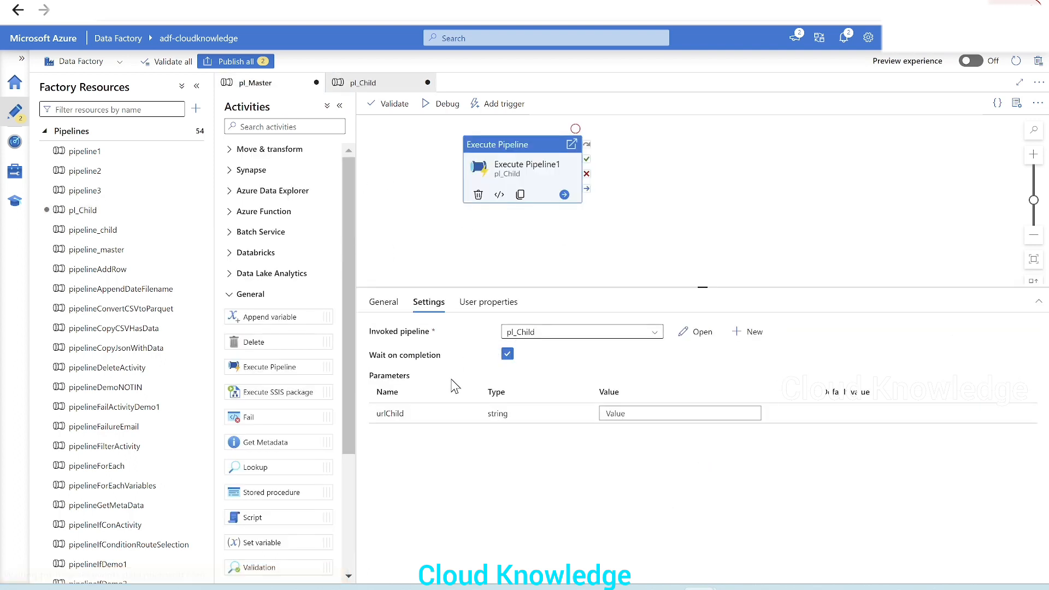
left_click(622, 414)
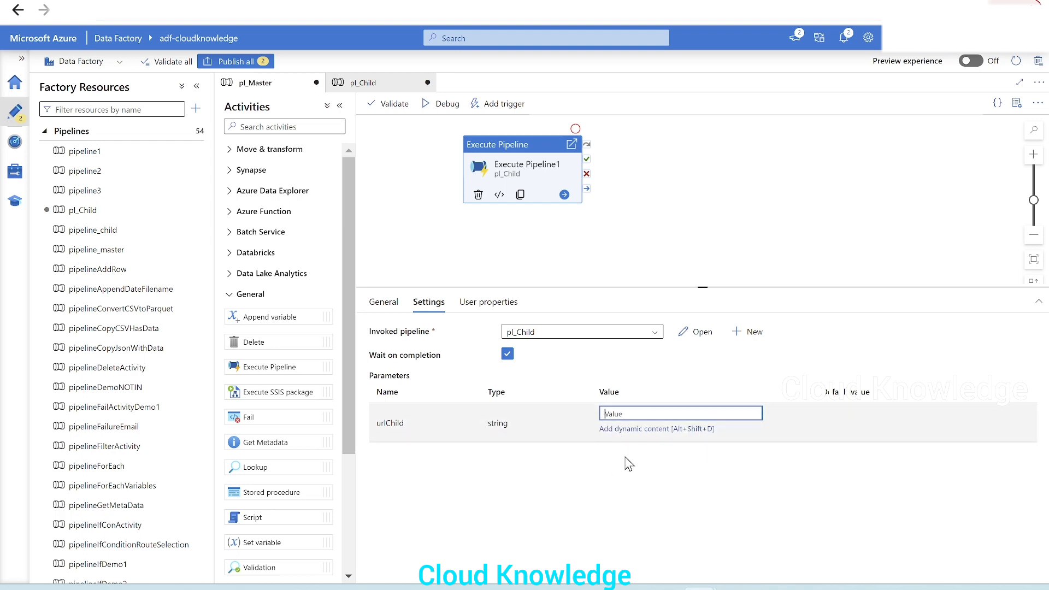
Add a String parameter named urlMaster to the pl_Master pipeline.
left_click(442, 259)
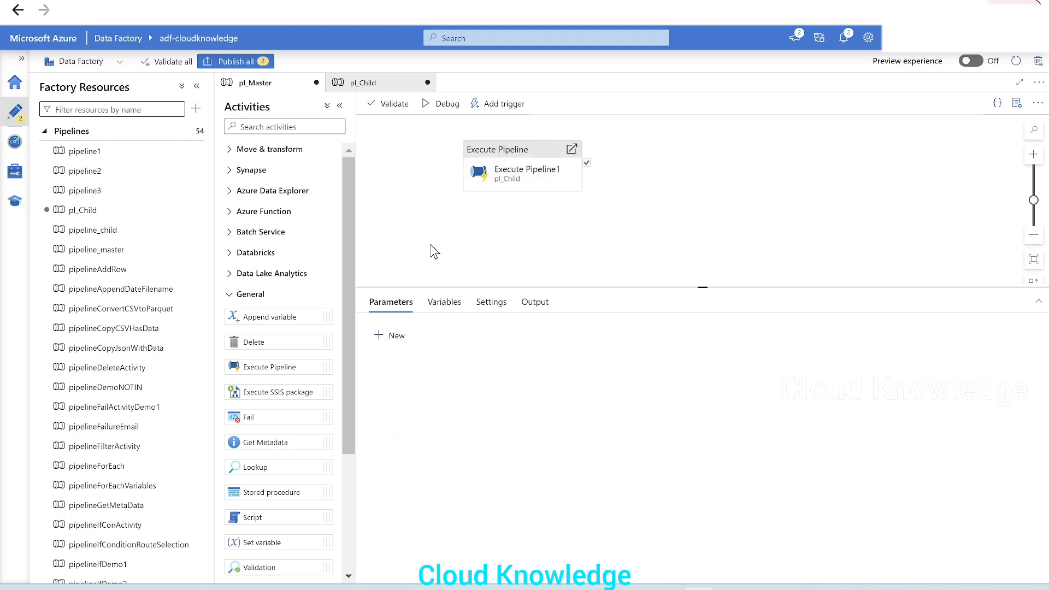
left_click(395, 337)
left_click(481, 380)
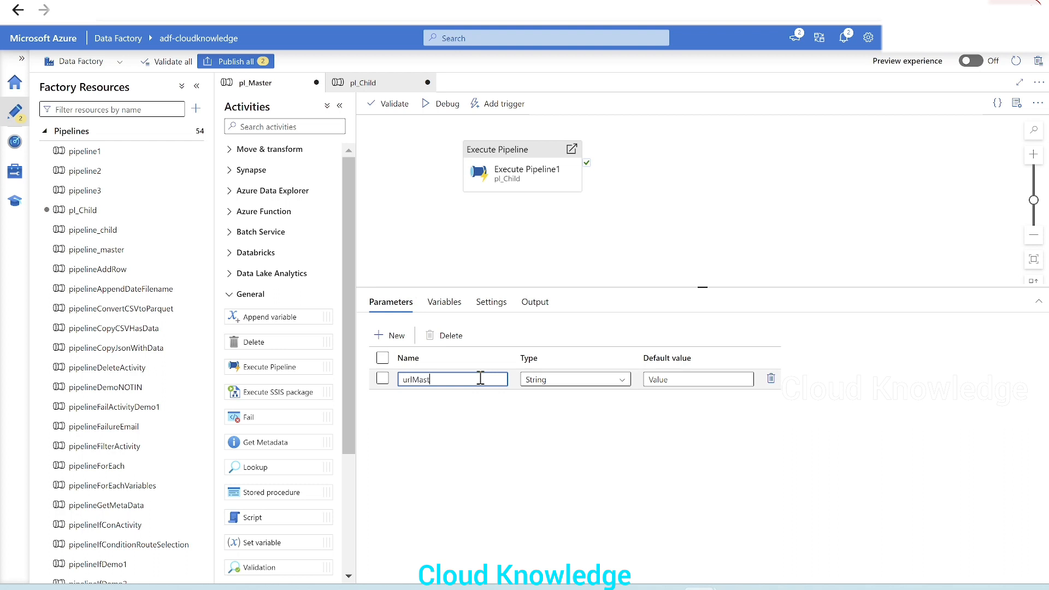
left_click(506, 184)
left_click(661, 413)
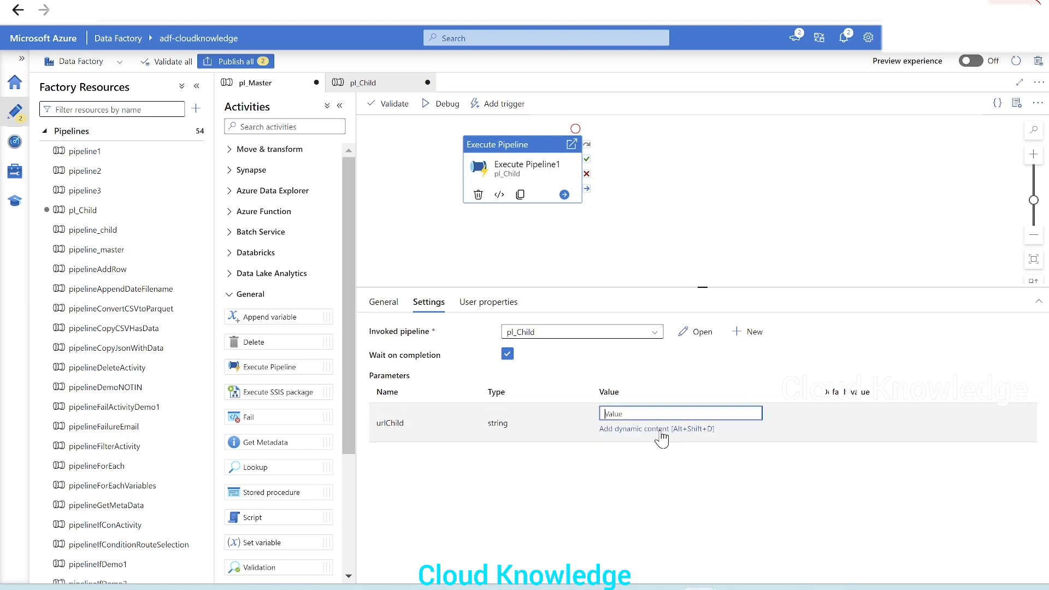
left_click(645, 430)
left_click(708, 301)
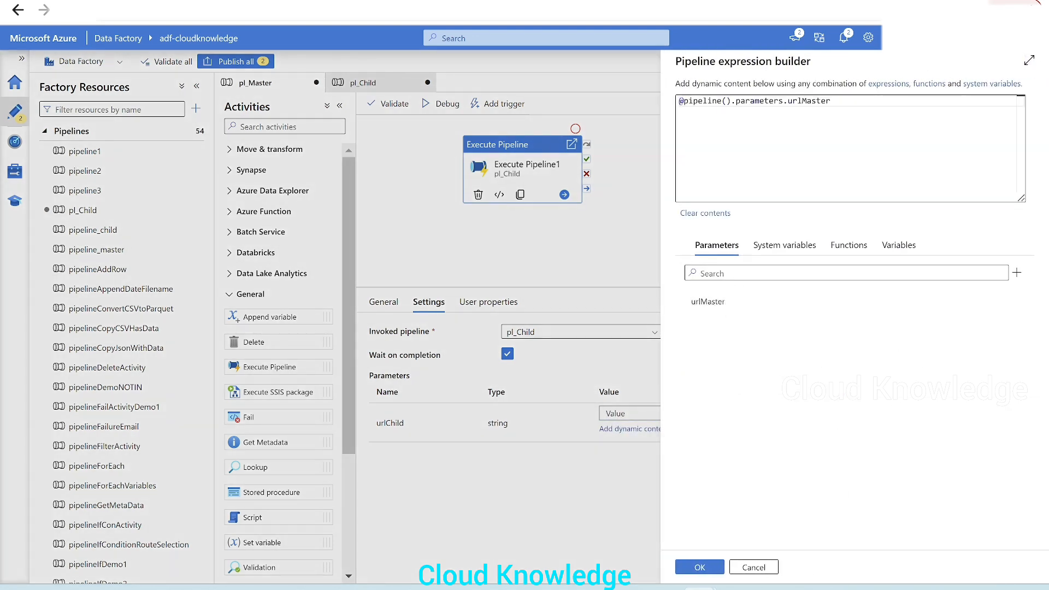
left_click(699, 571)
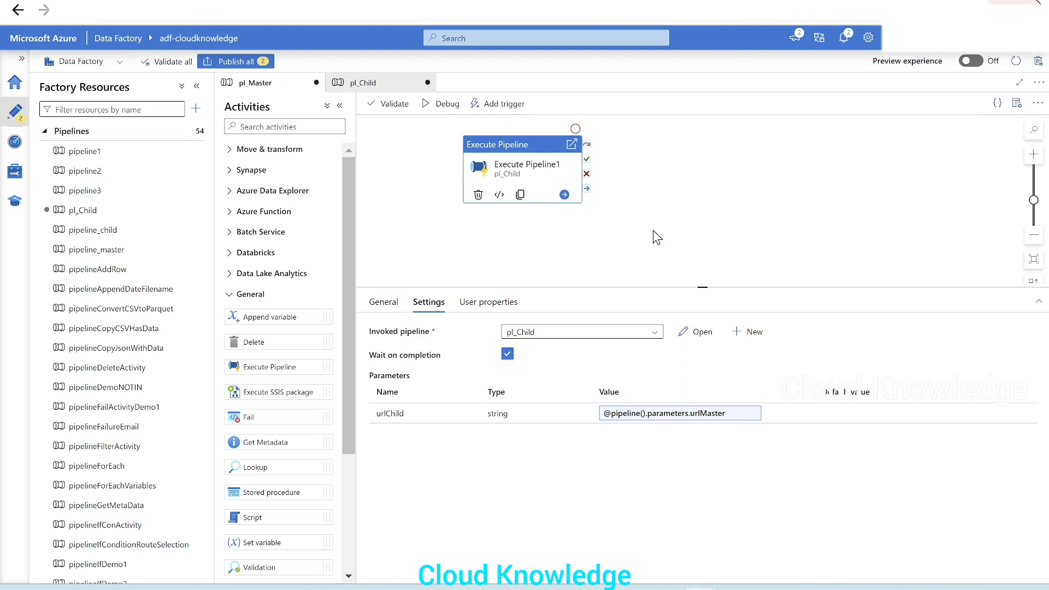
left_click_drag(519, 170, 479, 164)
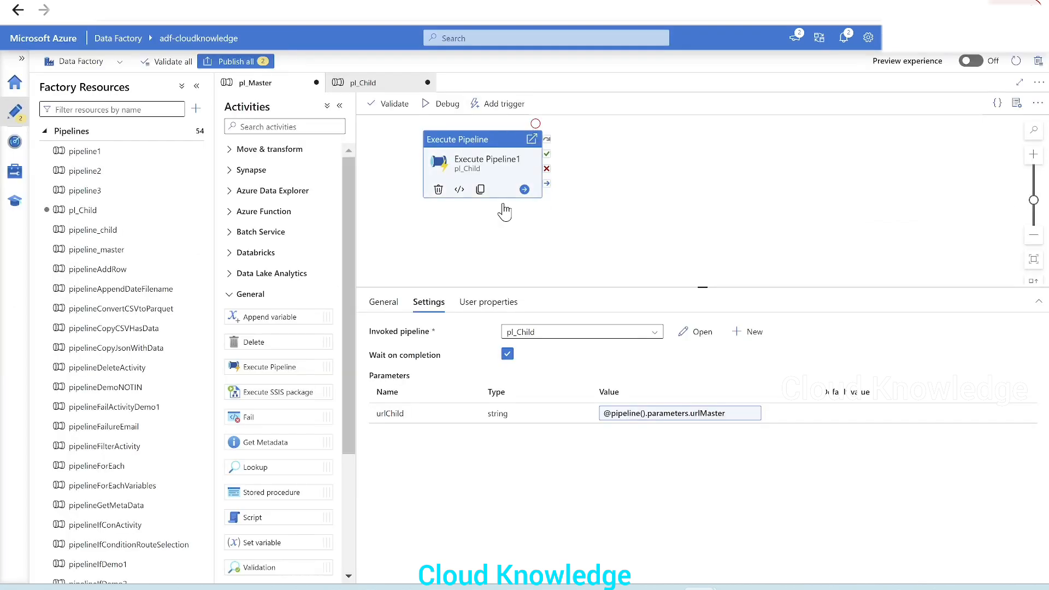
Add a Copy data activity to pl_Master and connect it to the Execute Pipeline activity's success output.
left_click(276, 153)
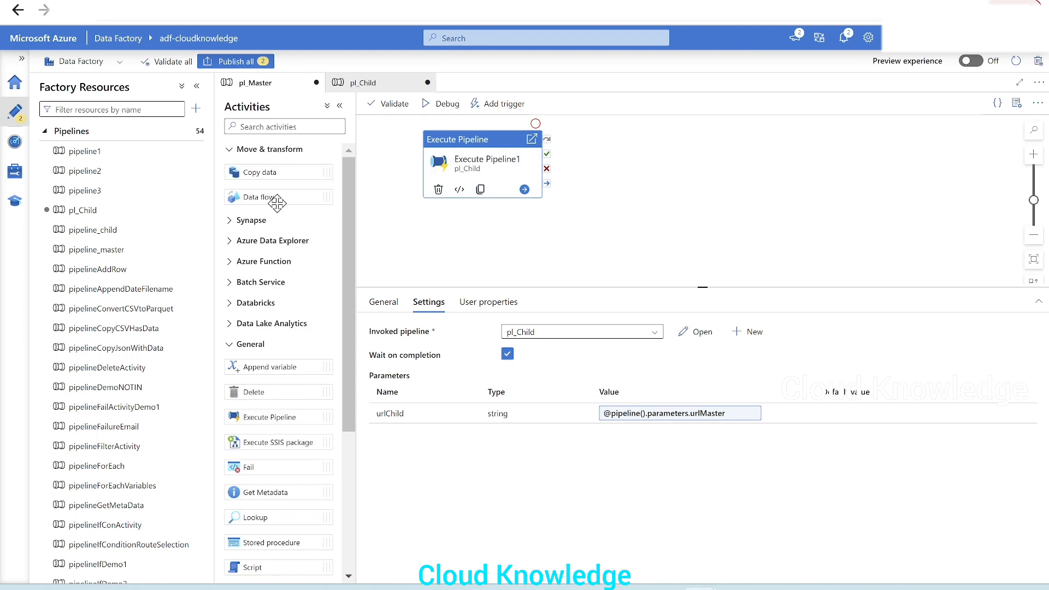
left_click_drag(270, 171, 628, 163)
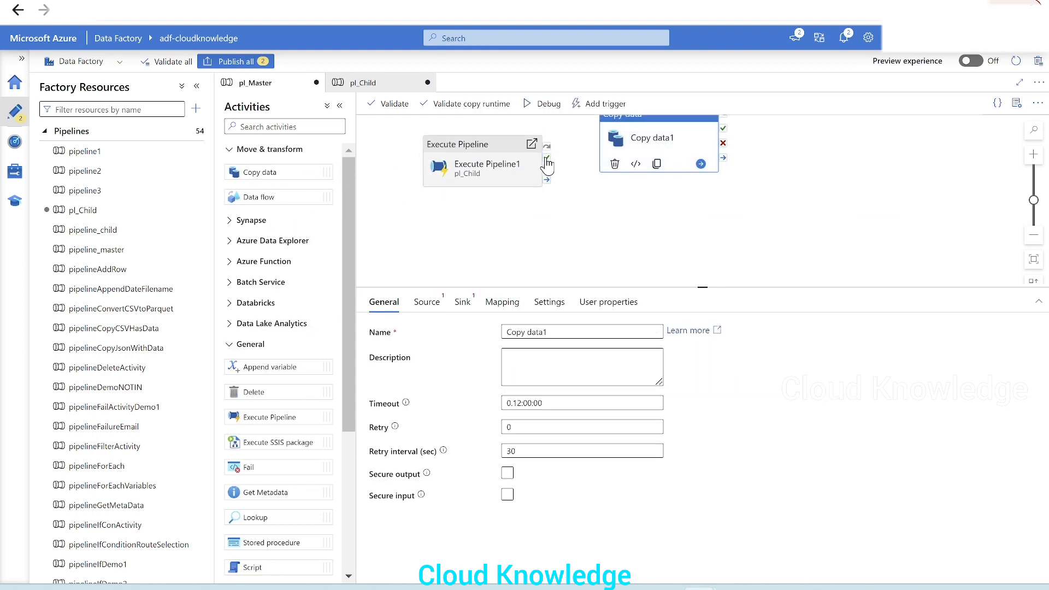
left_click_drag(547, 158, 615, 147)
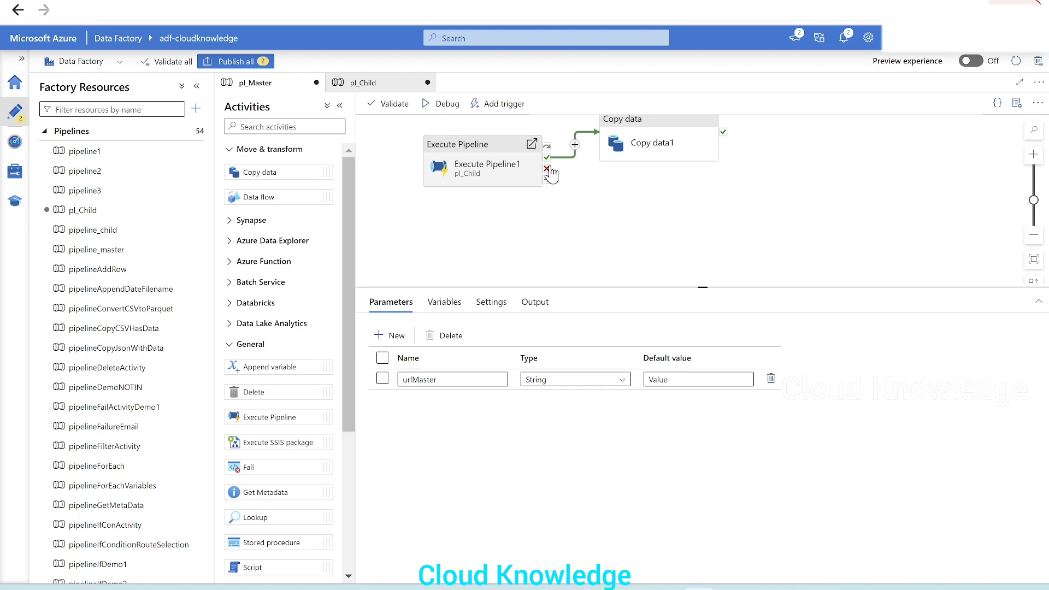
Add a Fail activity below the Copy data activity and connect it to the Execute Pipeline activity's failure output.
scroll(284, 391, "down", 3)
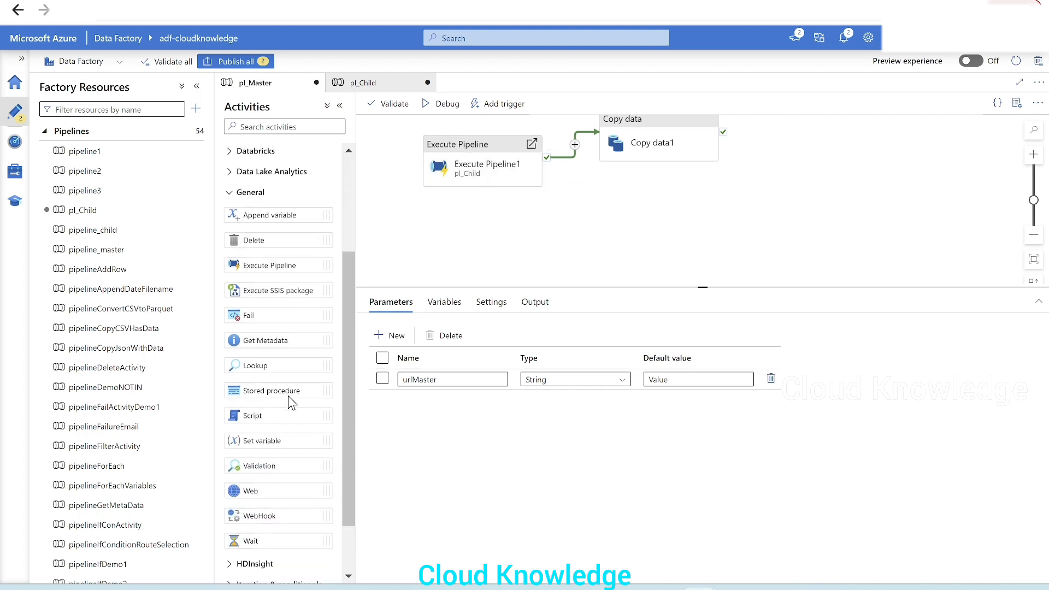
left_click_drag(255, 302, 645, 207)
left_click_drag(546, 169, 620, 219)
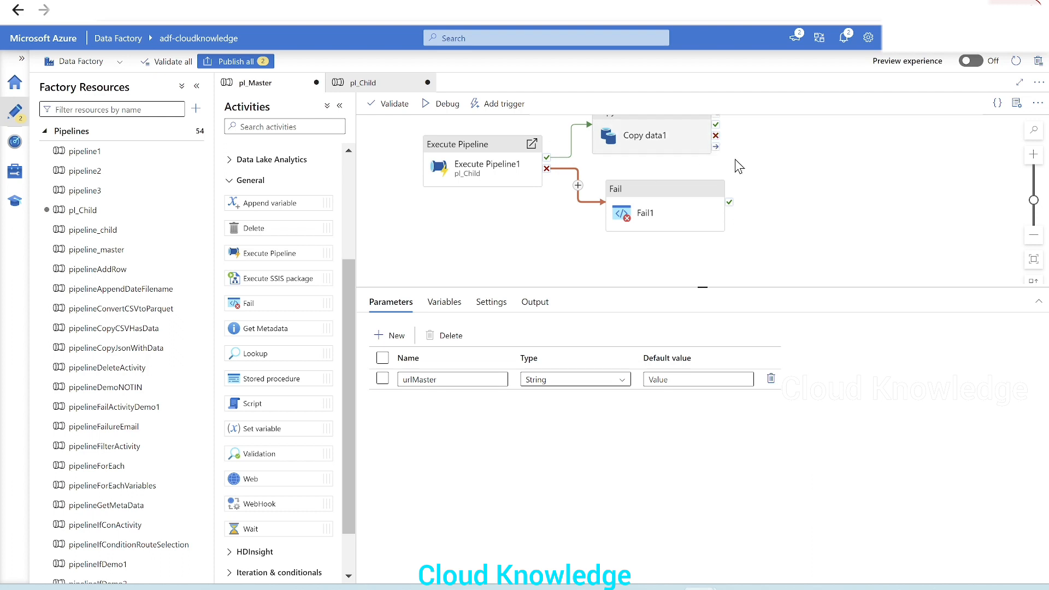
mouse_move(827, 152)
left_mouse_down()
mouse_move(854, 190)
mouse_move(819, 171)
left_mouse_up()
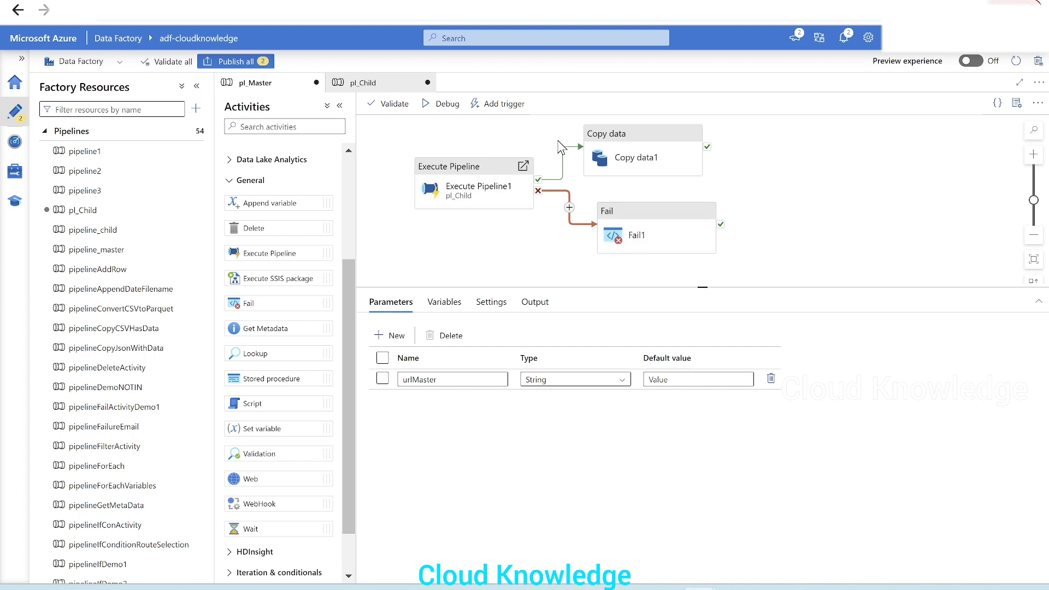
Start a new source dataset for the Copy data activity using Azure Data Lake Storage Gen2 and the JSON format.
left_click(622, 164)
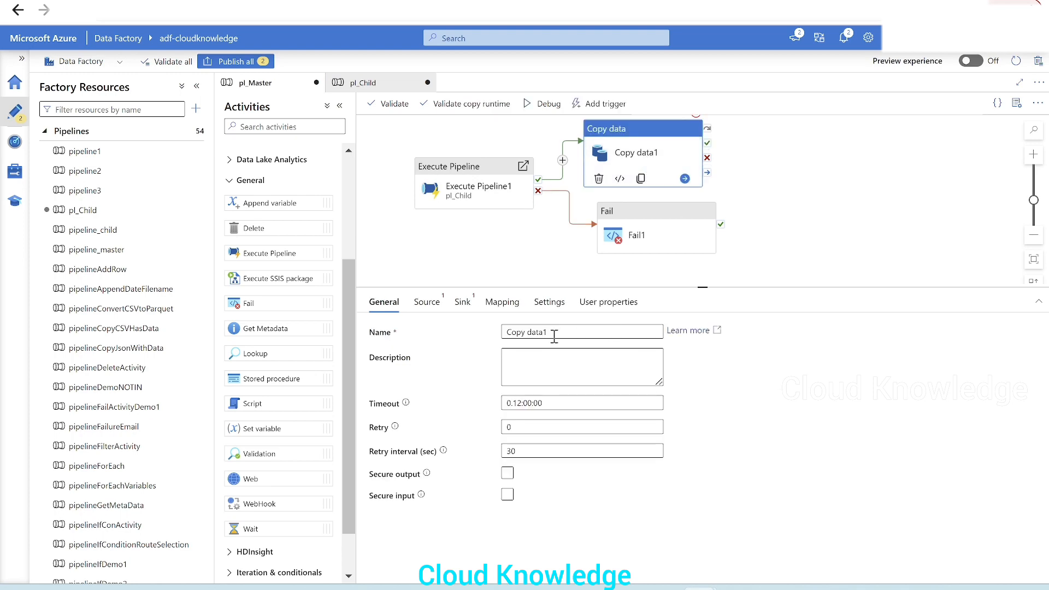
left_click(427, 302)
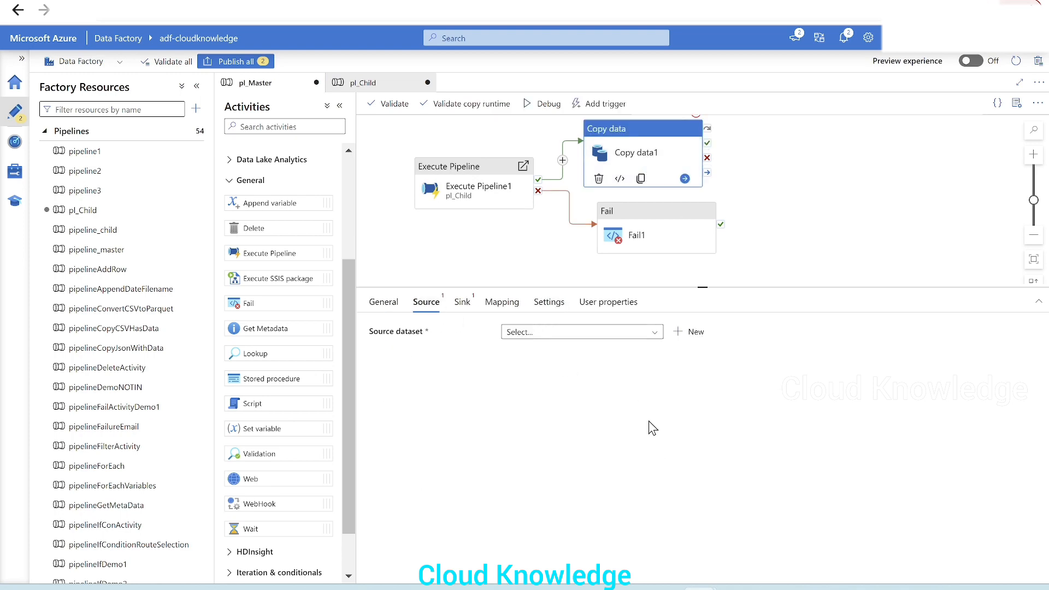
left_click(693, 332)
scroll(916, 354, "down", 2)
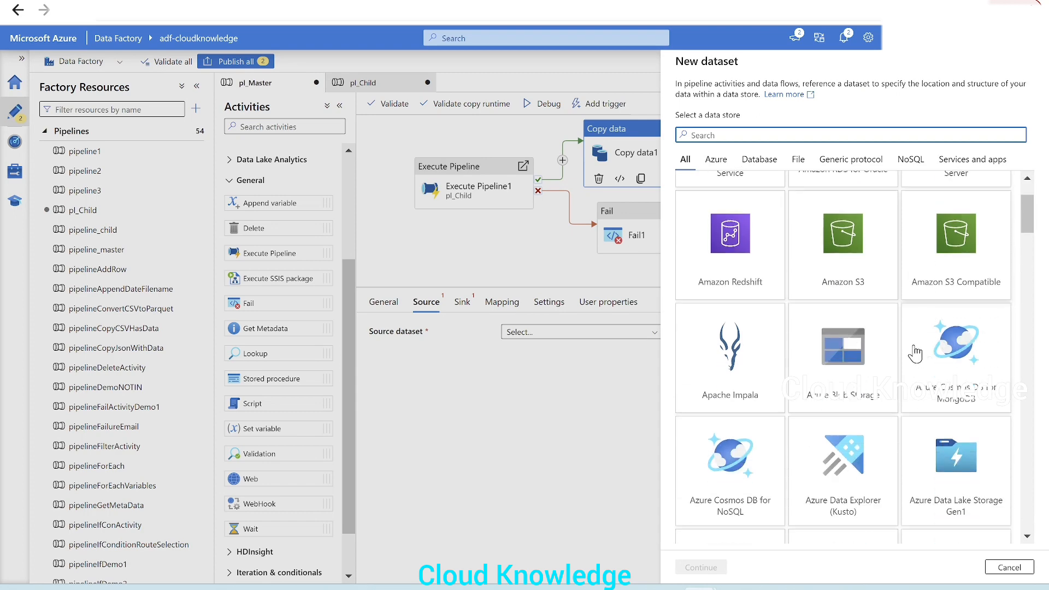
scroll(916, 353, "down", 5)
left_click(731, 271)
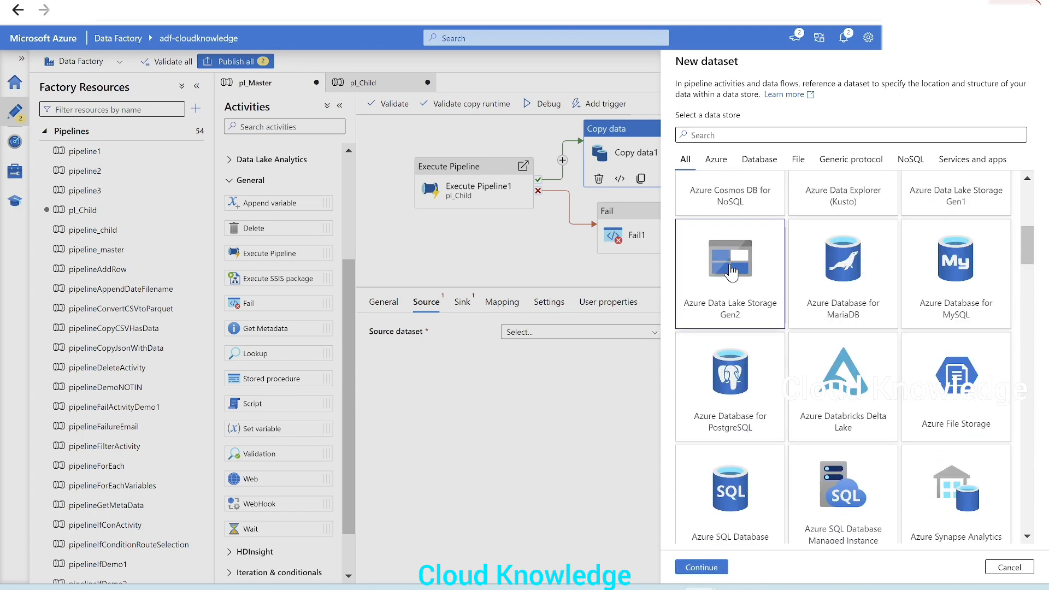
left_click(710, 573)
left_click(869, 298)
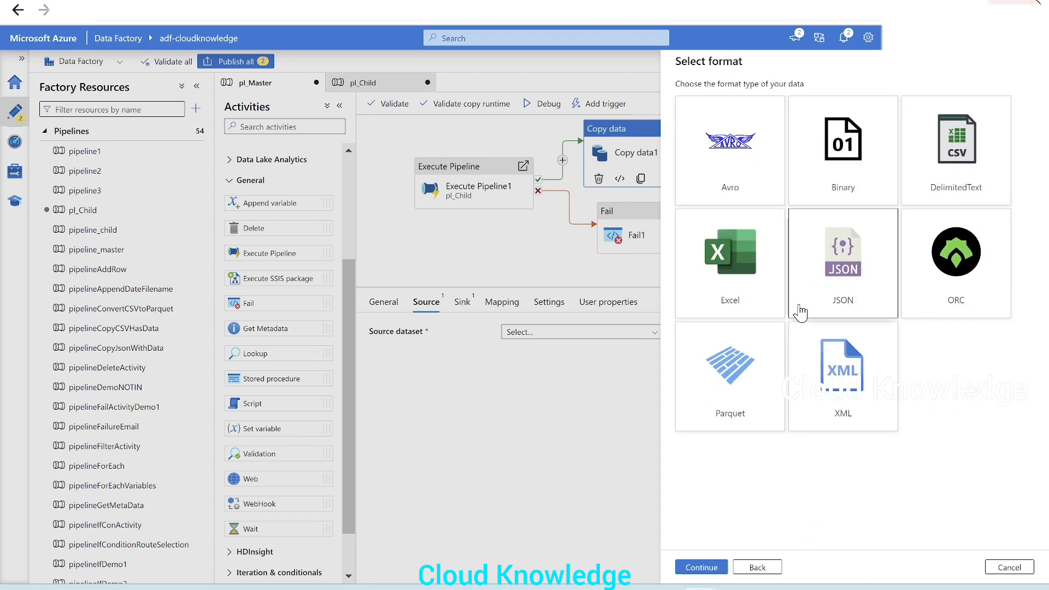
Point the source dataset to the weboutput folder through the AzureDataLakeStorageGen2 linked service and set the source's file path type to Wildcard file path.
left_click(722, 140)
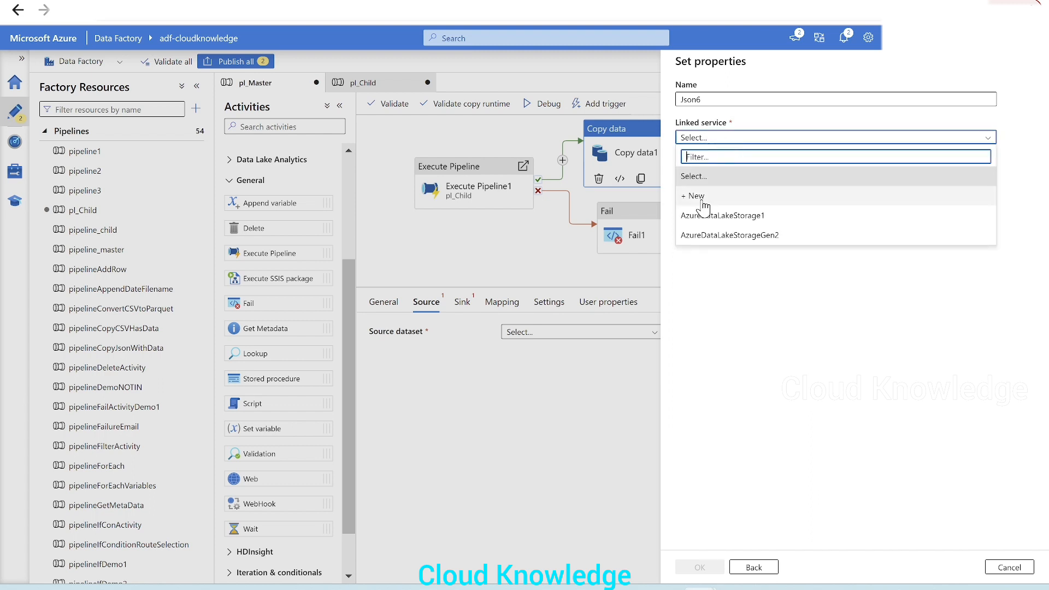
left_click(744, 241)
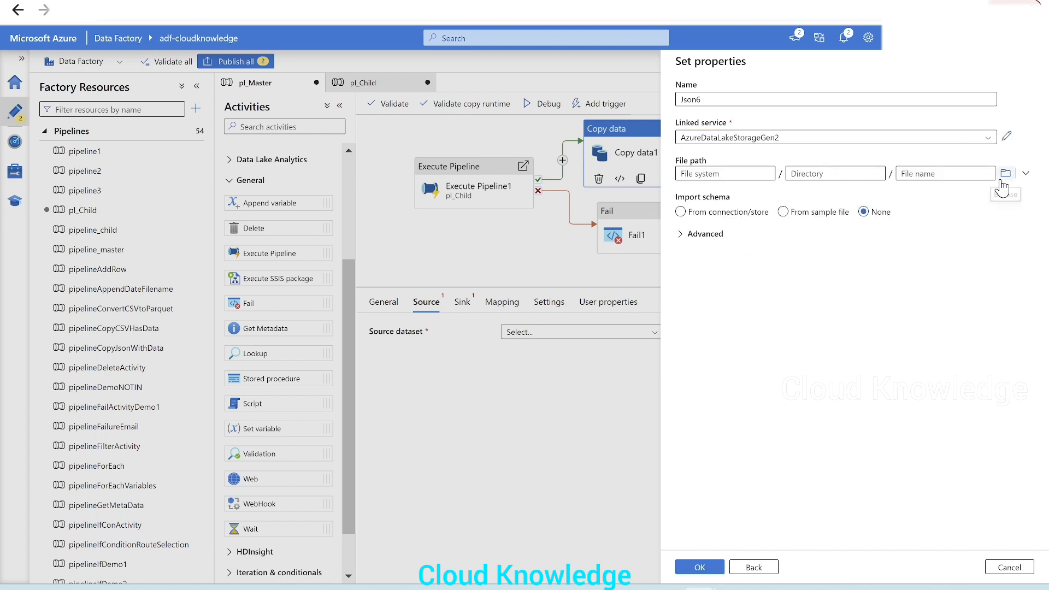
left_click(1003, 175)
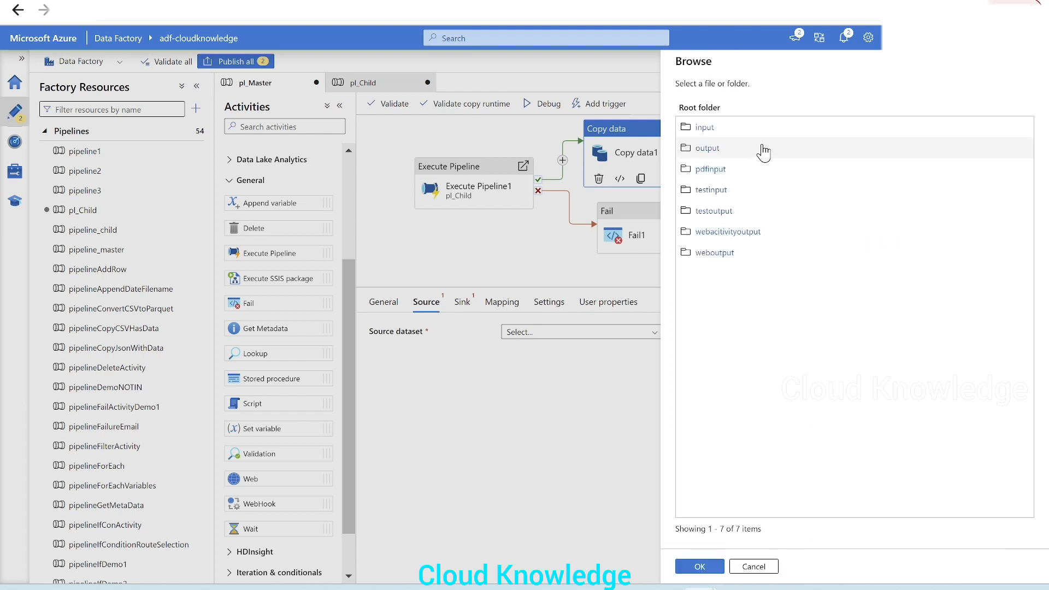
left_click(715, 253)
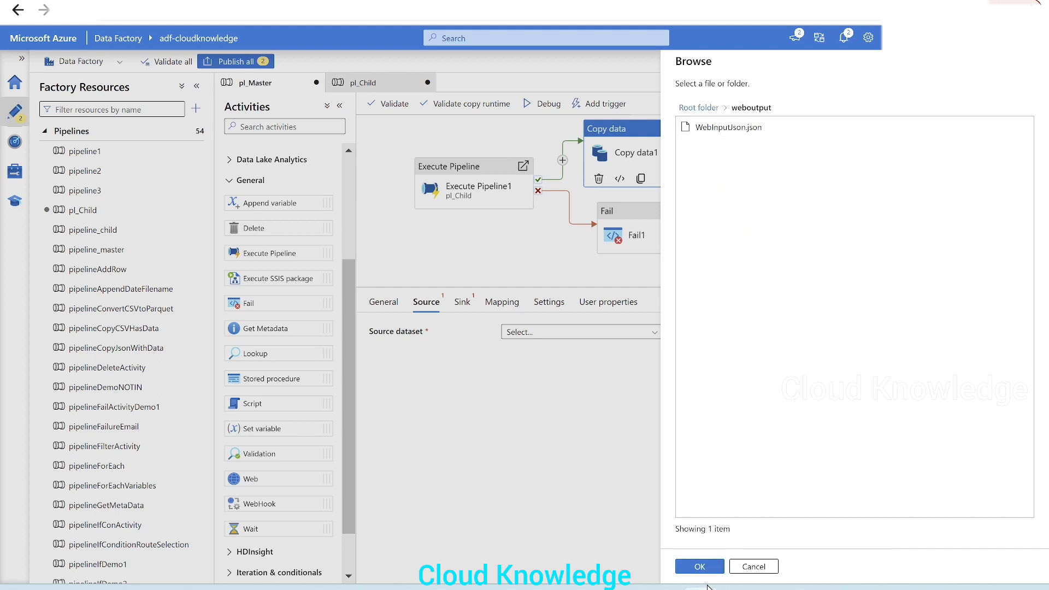
left_click(699, 566)
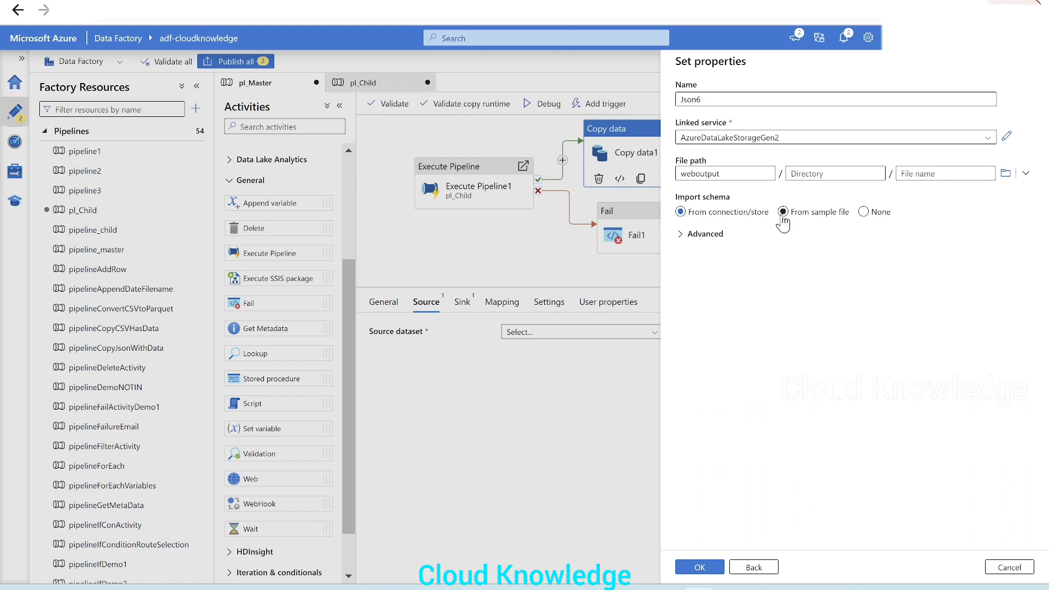
left_click(707, 570)
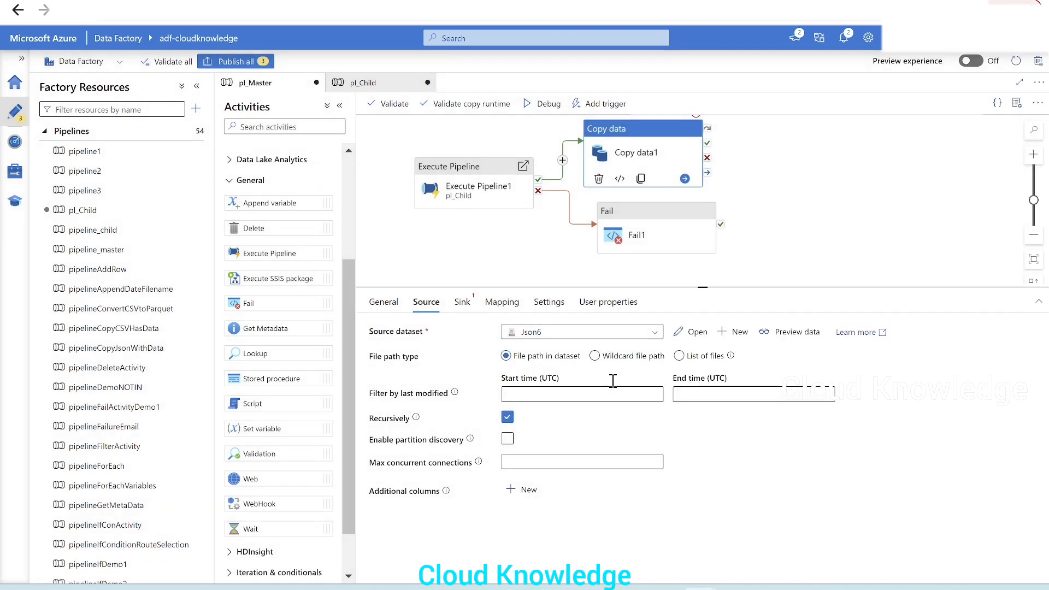
left_click(595, 358)
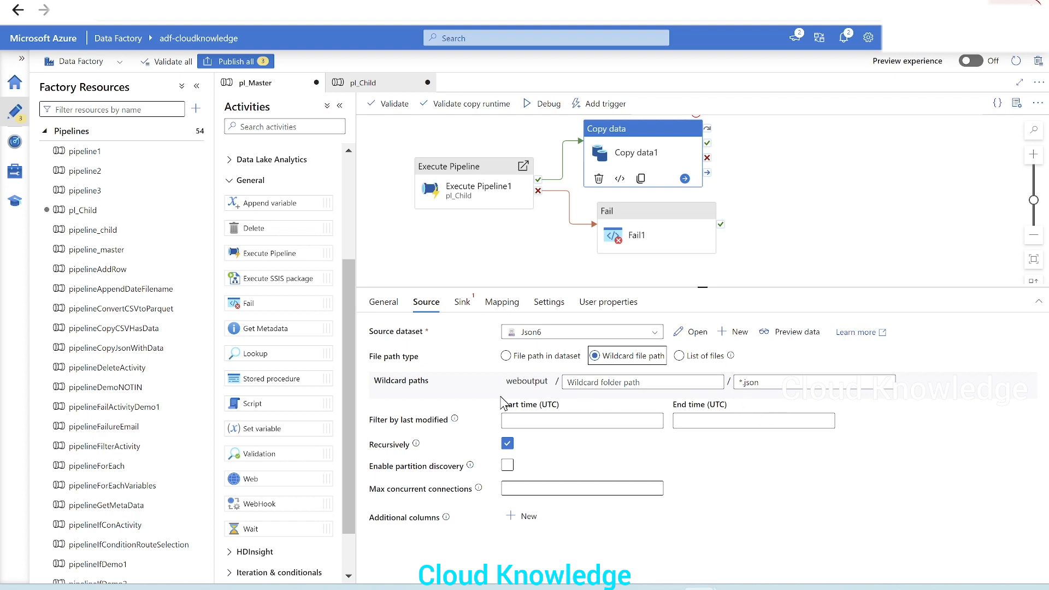
Start a new sink dataset for the Copy data activity using Azure Data Lake Storage Gen2 and the JSON format.
left_click(461, 301)
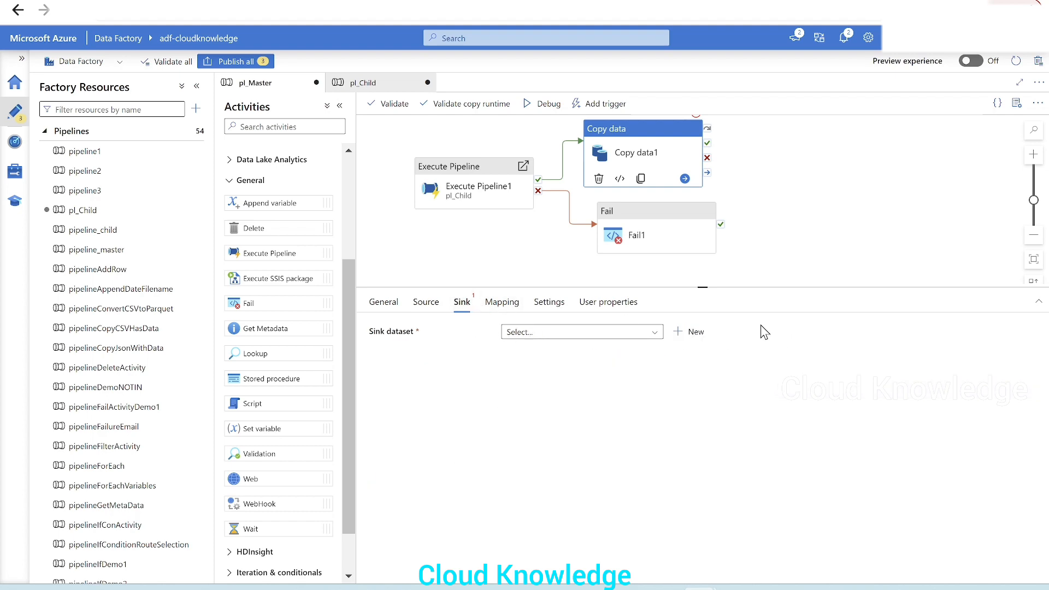
left_click(687, 331)
left_click(939, 372)
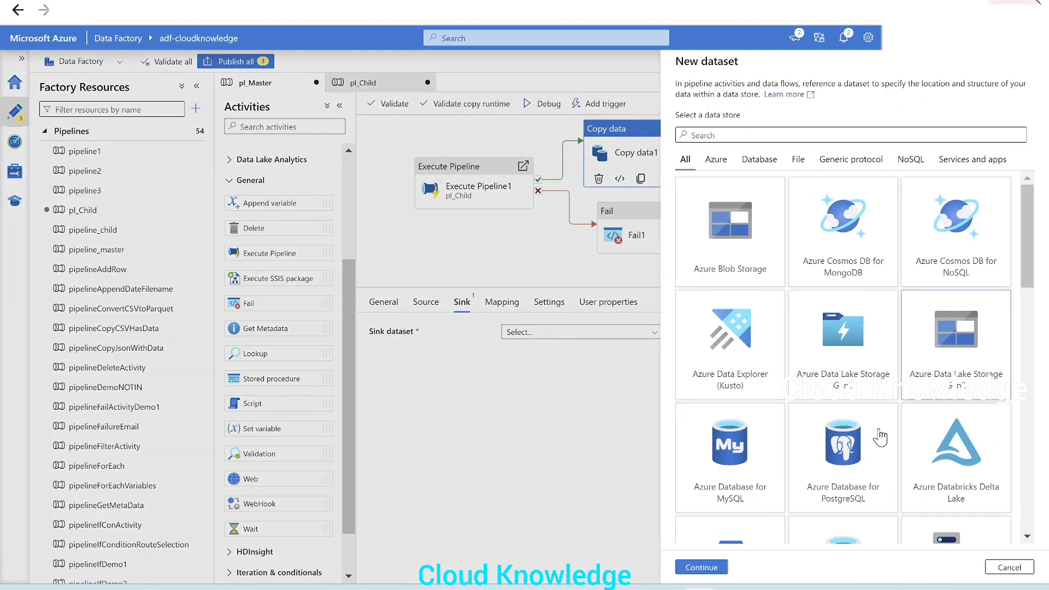
left_click(702, 567)
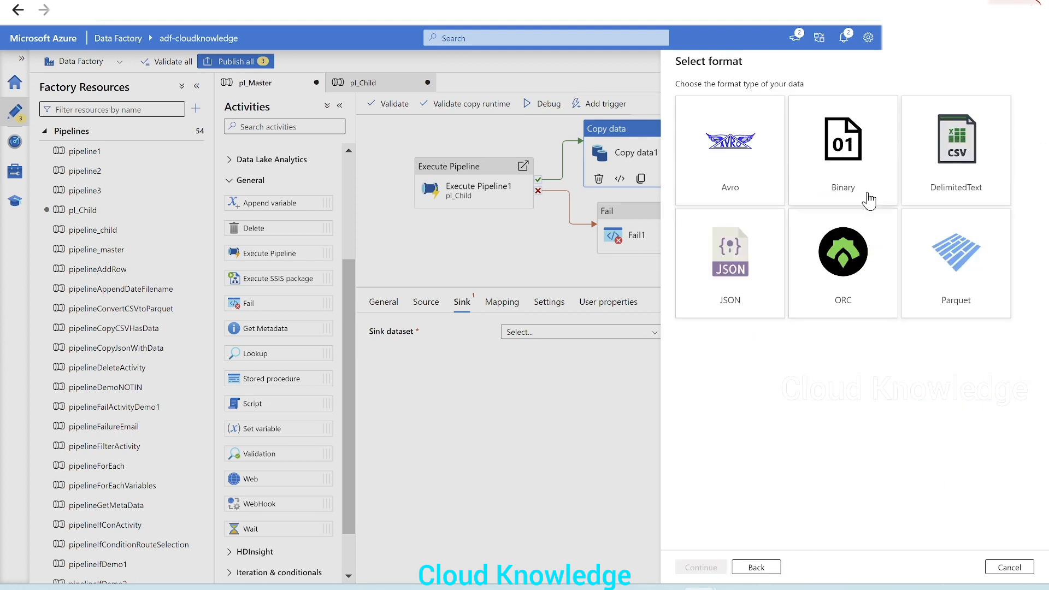
left_click(730, 260)
left_click(701, 567)
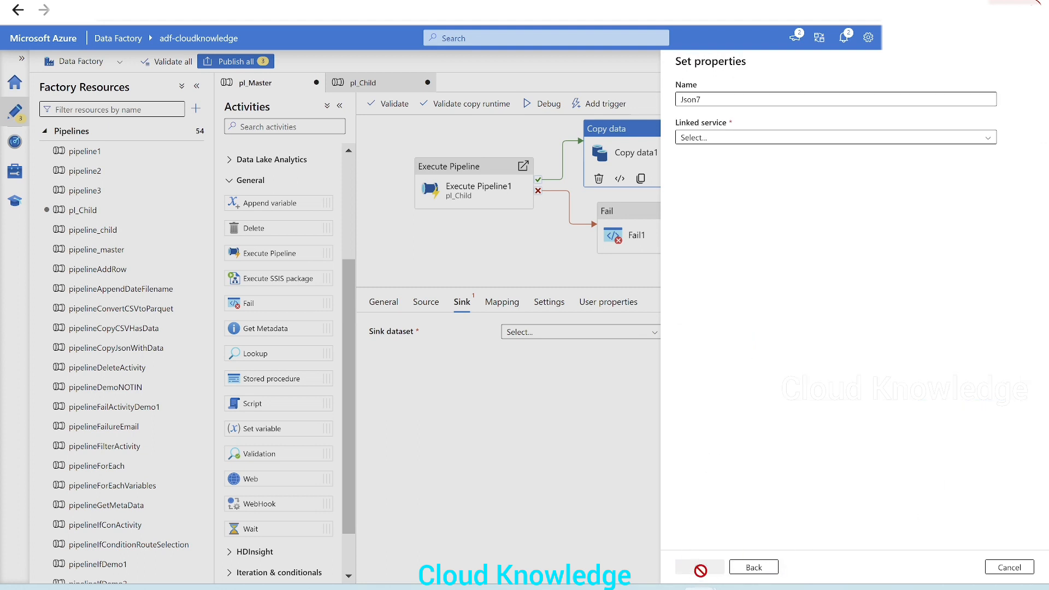
Point the sink dataset to testoutput/OutputFiles through the AzureDataLakeStorageGen2 linked service and create it.
left_click(732, 138)
left_click(792, 235)
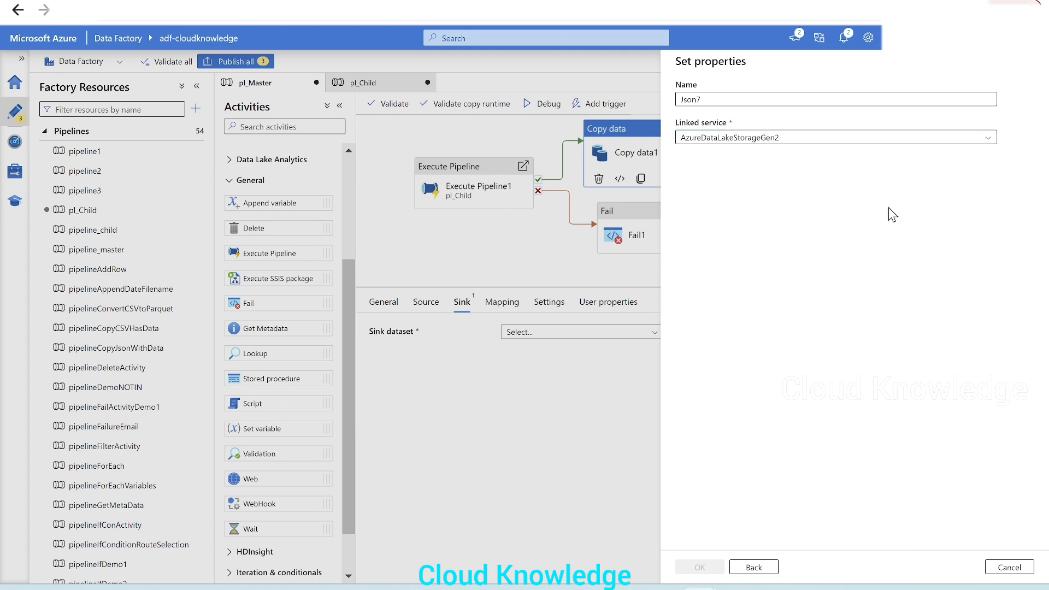
left_click(1004, 174)
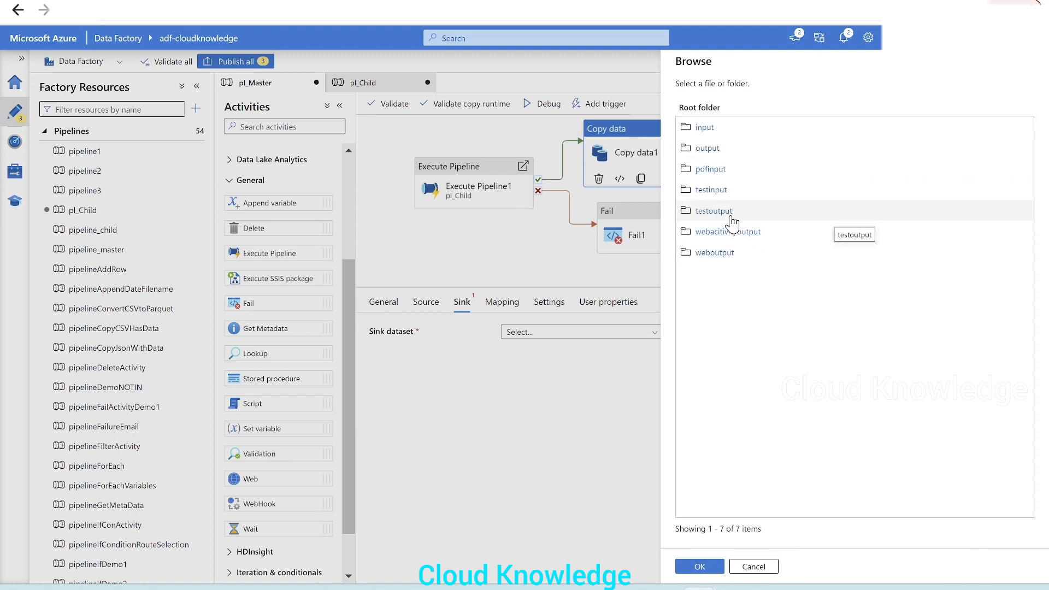
left_click(714, 211)
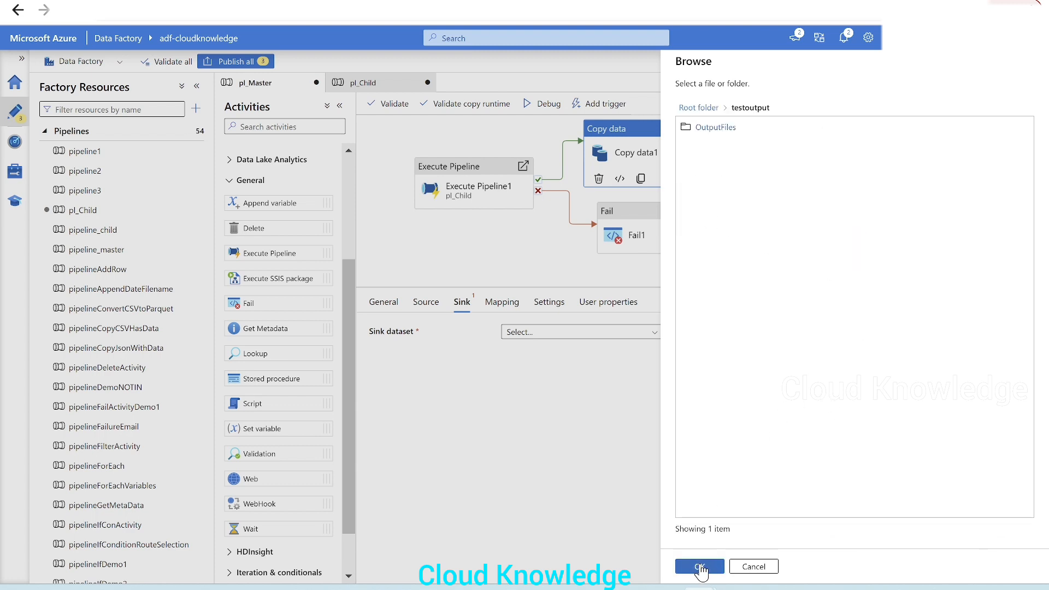
left_click(709, 109)
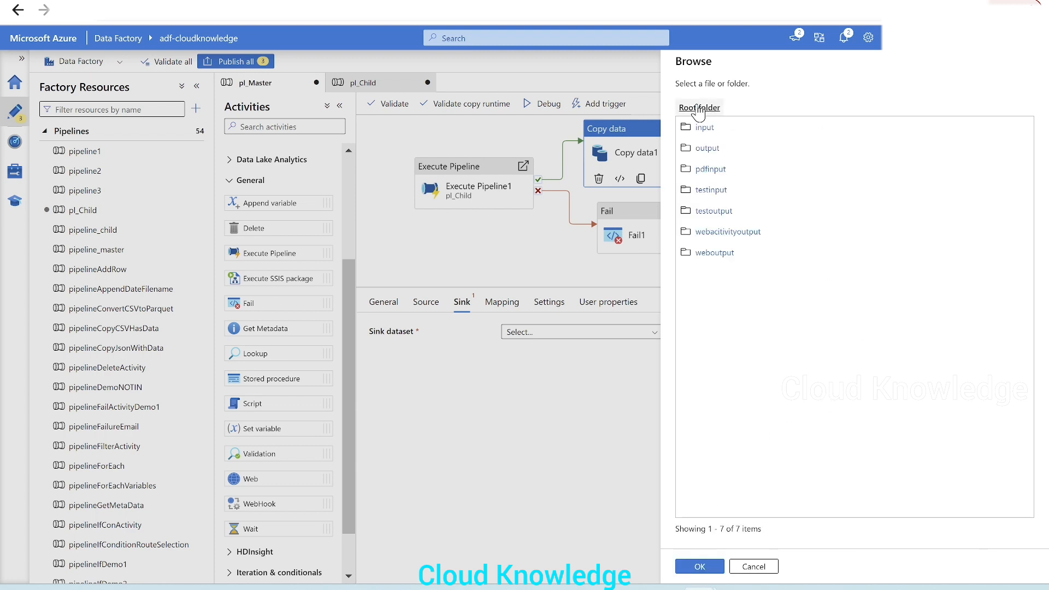
left_click(715, 212)
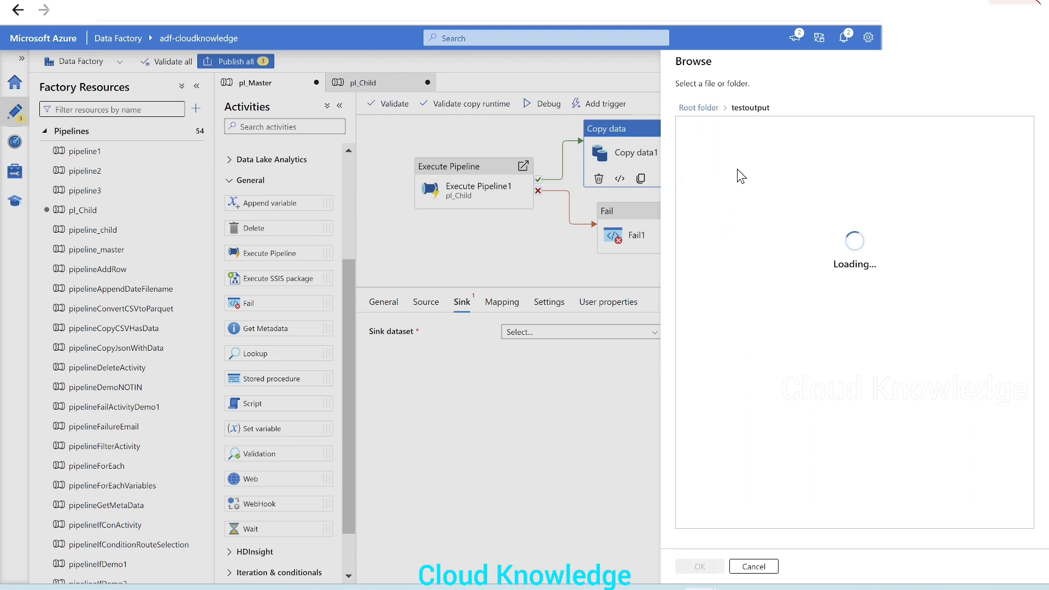
left_click(719, 131)
left_click(699, 566)
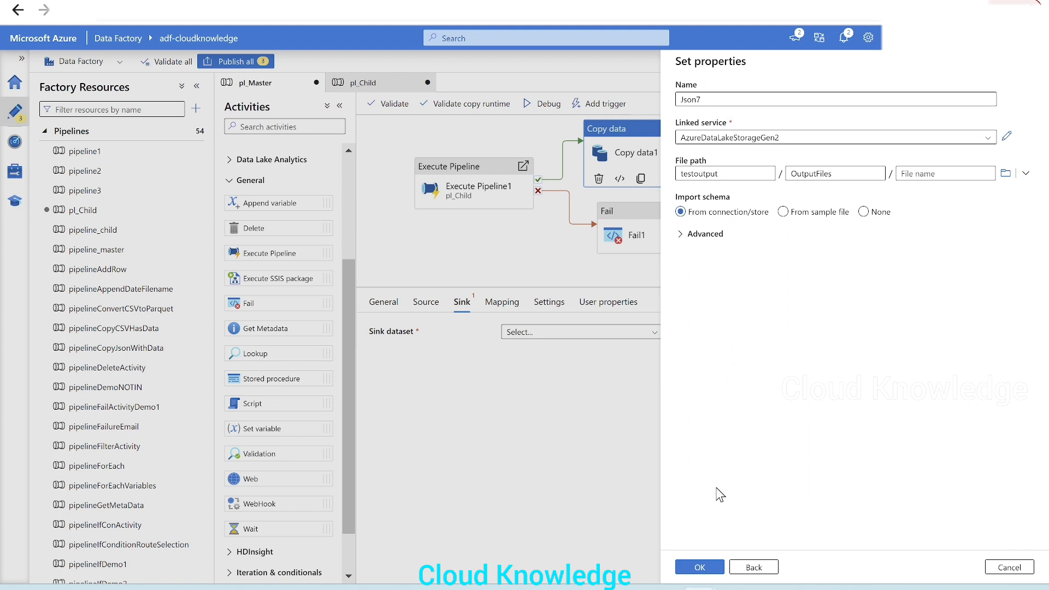
left_click(716, 568)
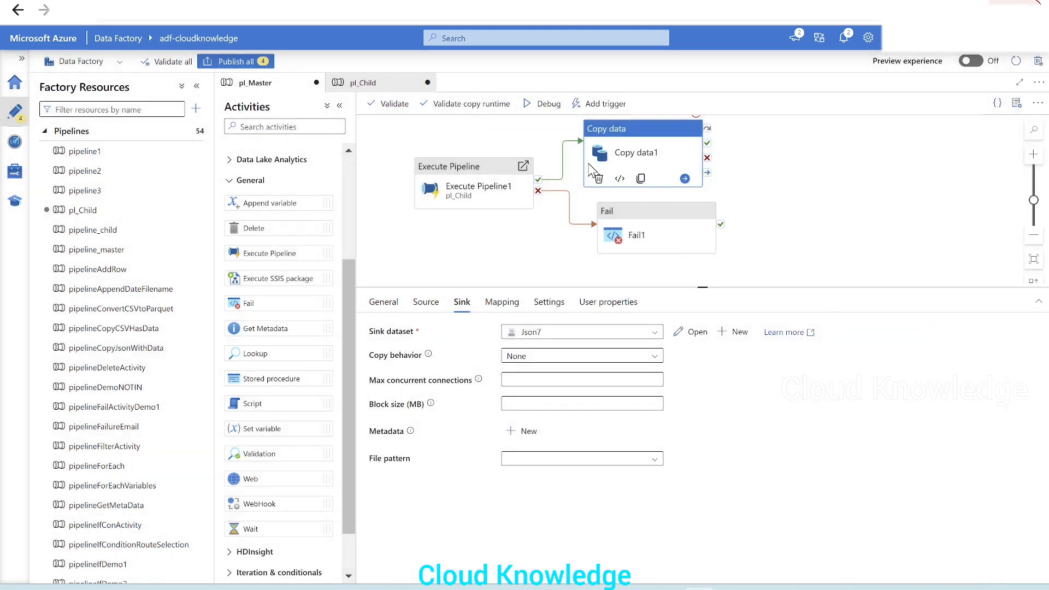
left_click(661, 234)
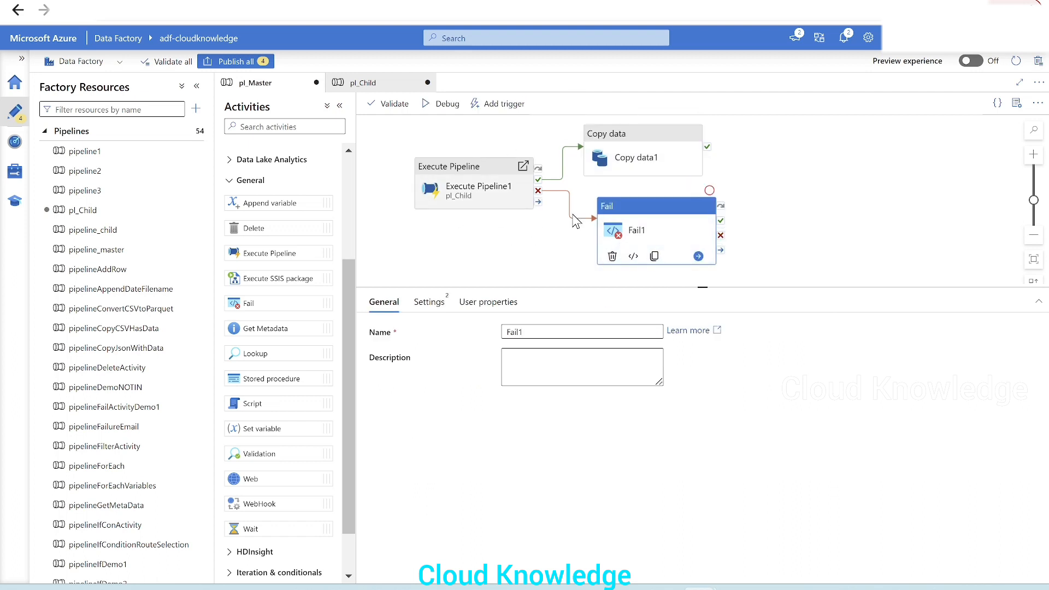
left_click(429, 302)
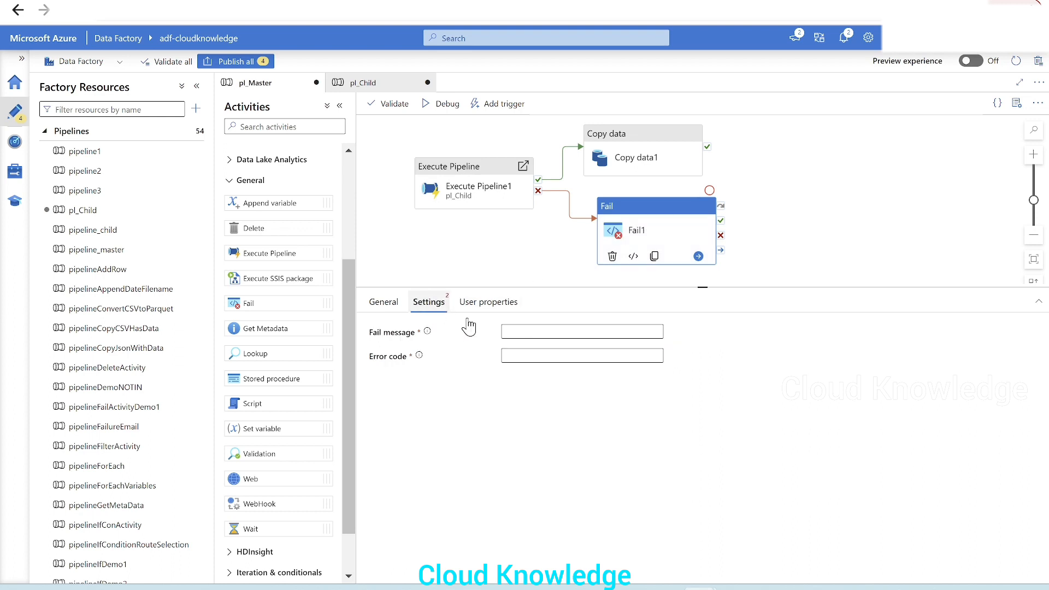
mouse_move(427, 334)
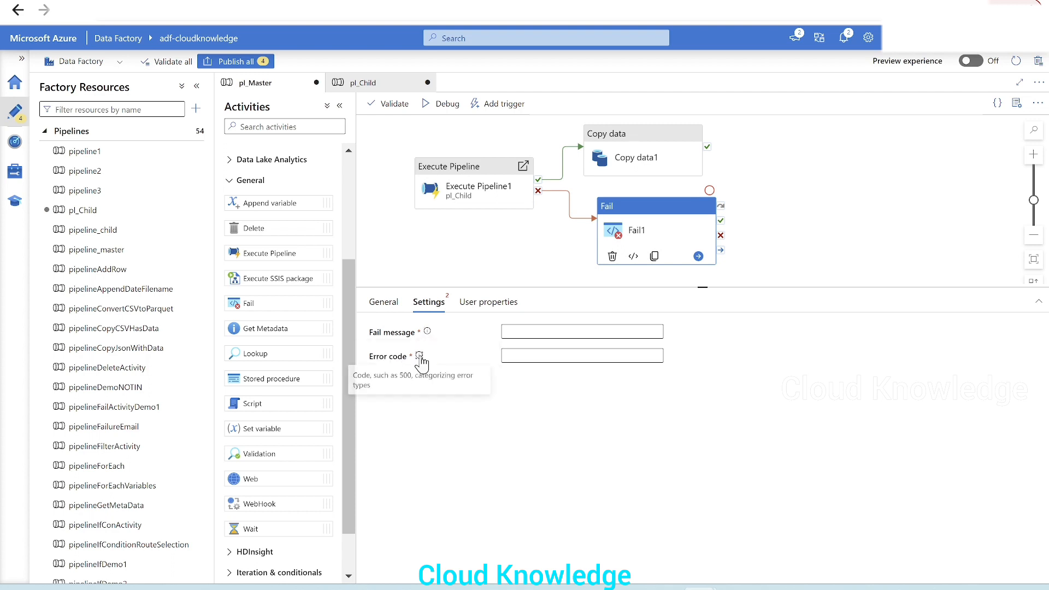
left_click(517, 331)
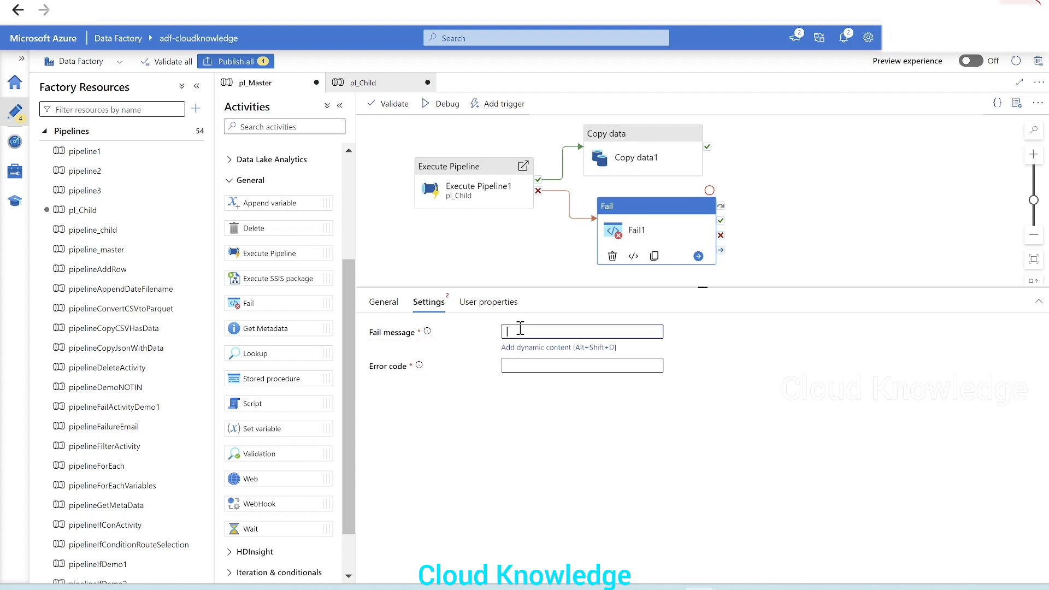
left_click(557, 347)
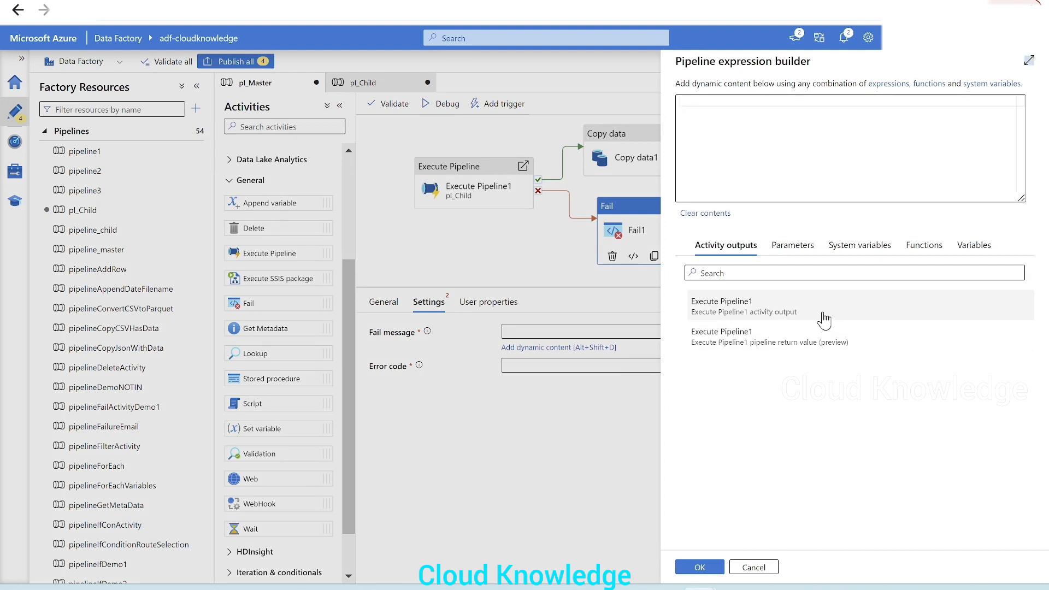
left_click(951, 304)
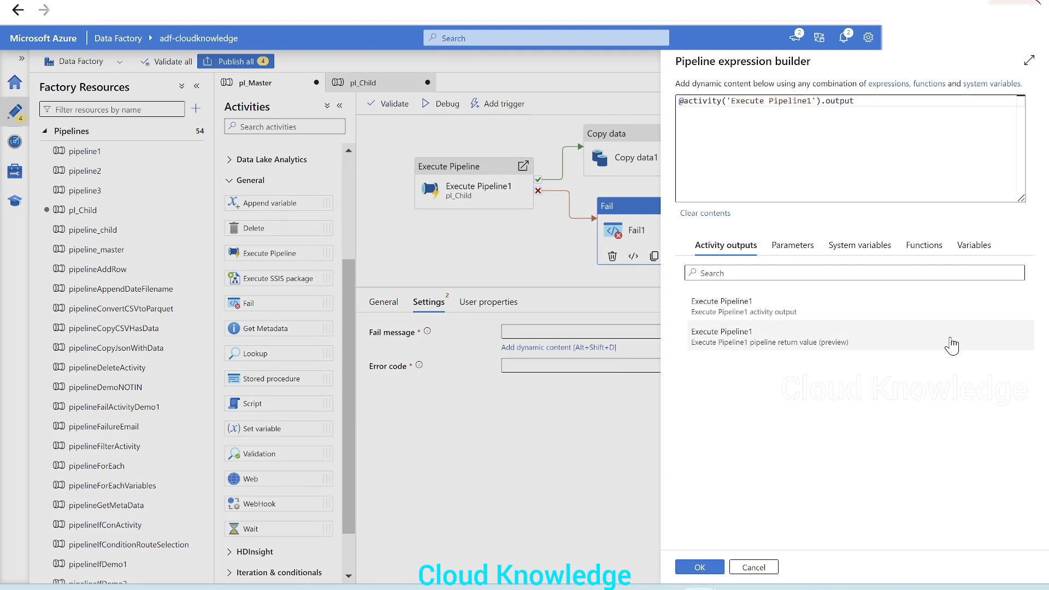
left_click(700, 567)
left_click(556, 356)
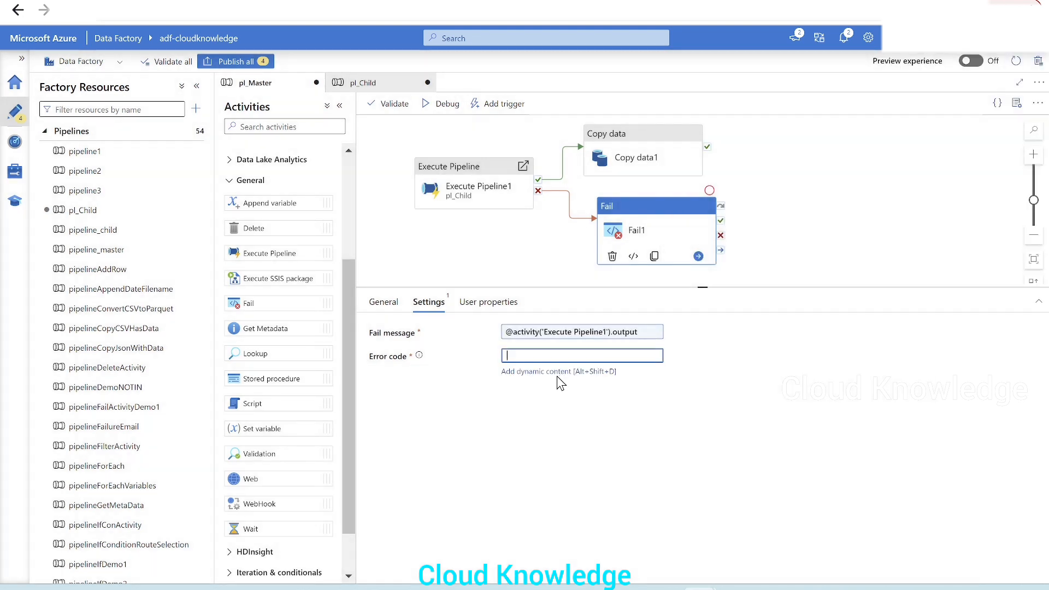
left_click(557, 374)
left_click(760, 304)
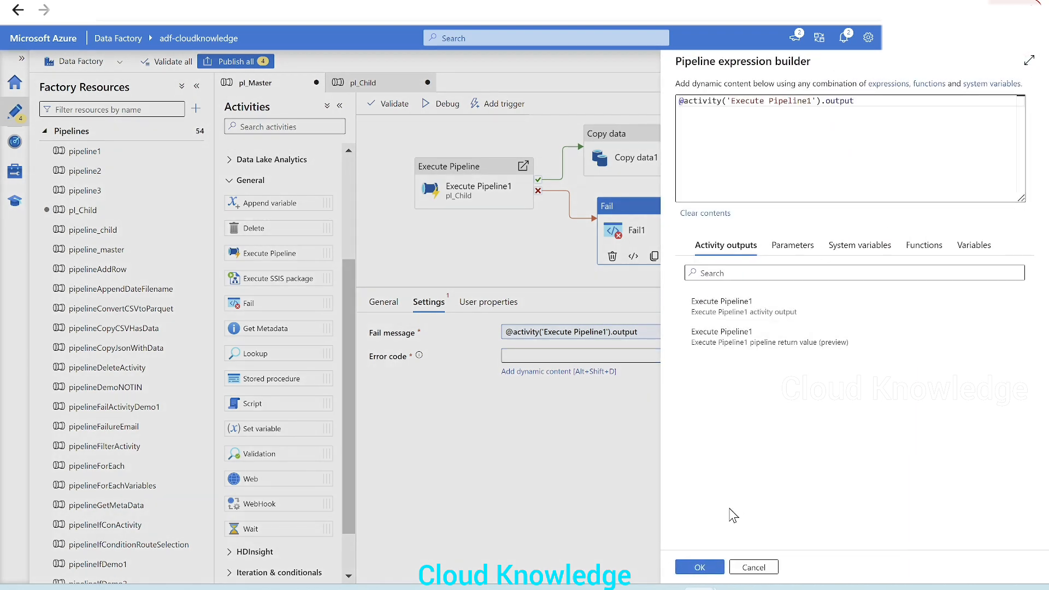
left_click(700, 567)
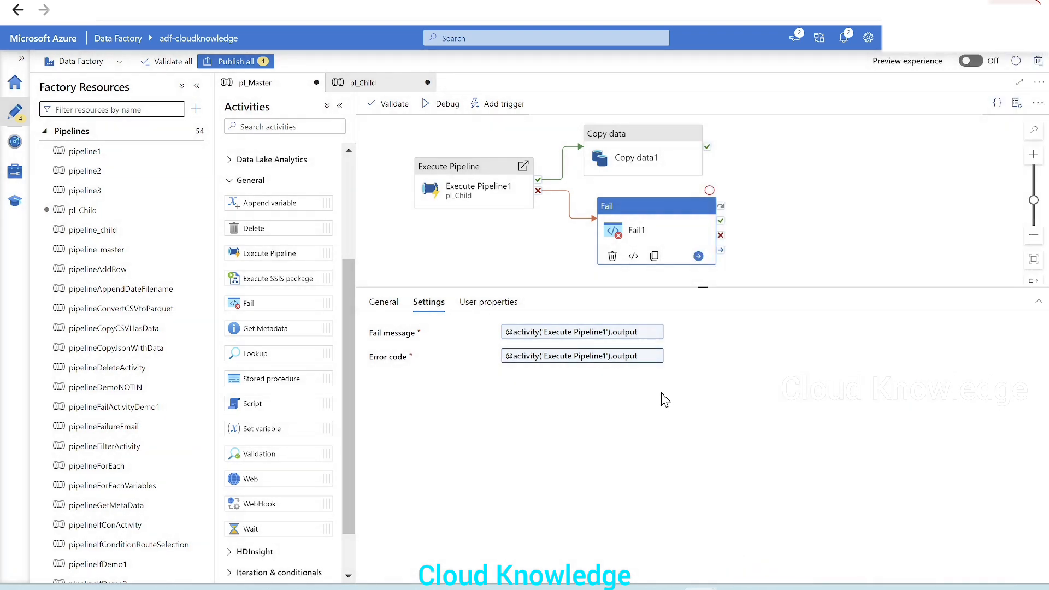
left_click_drag(706, 288, 715, 336)
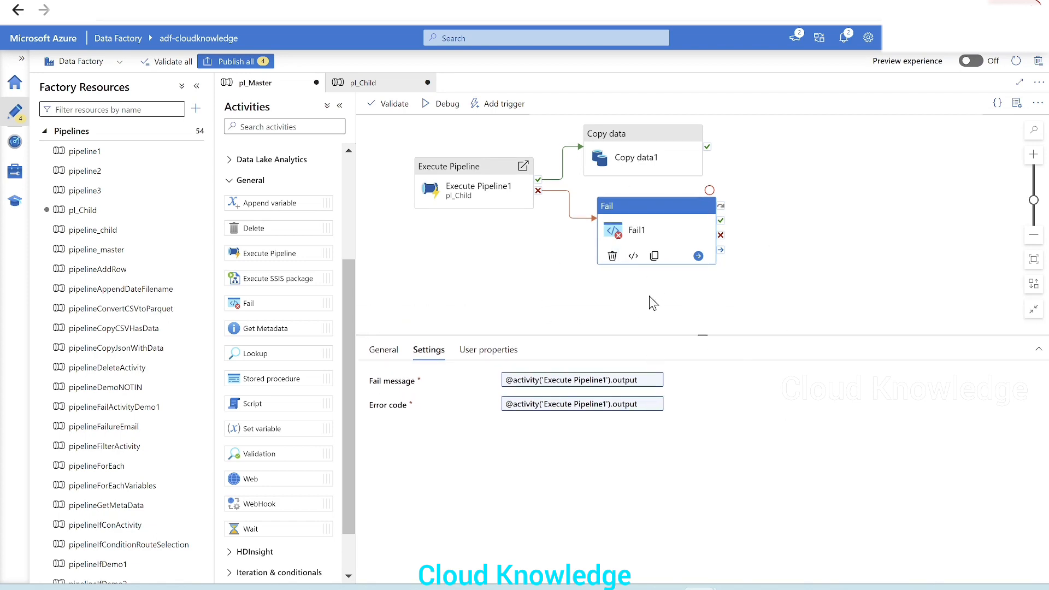
Publish all pending pipeline and dataset changes to the live environment and dismiss the validation output.
left_click(235, 61)
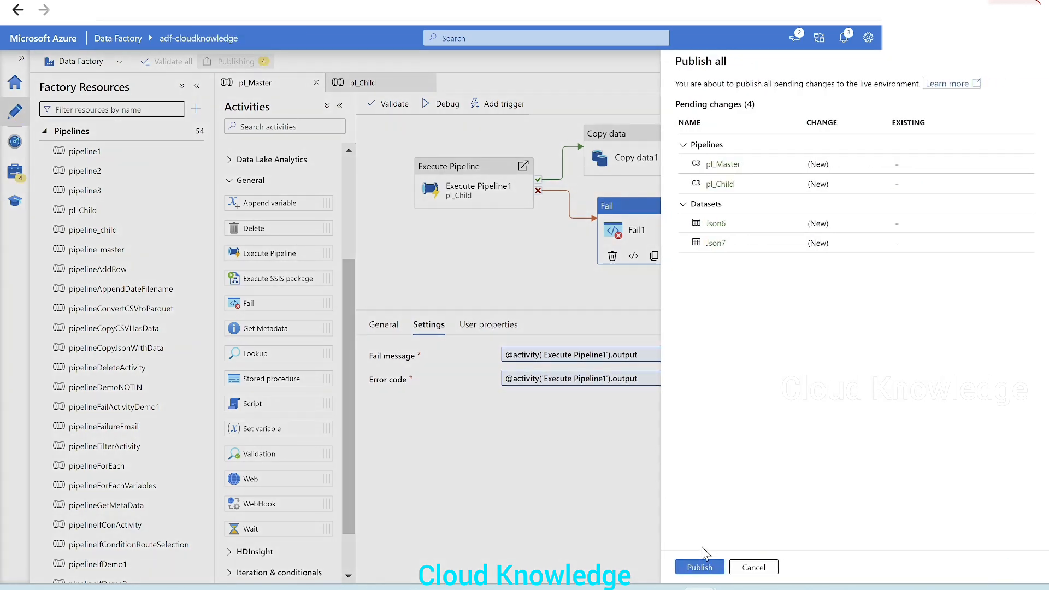
left_click(700, 568)
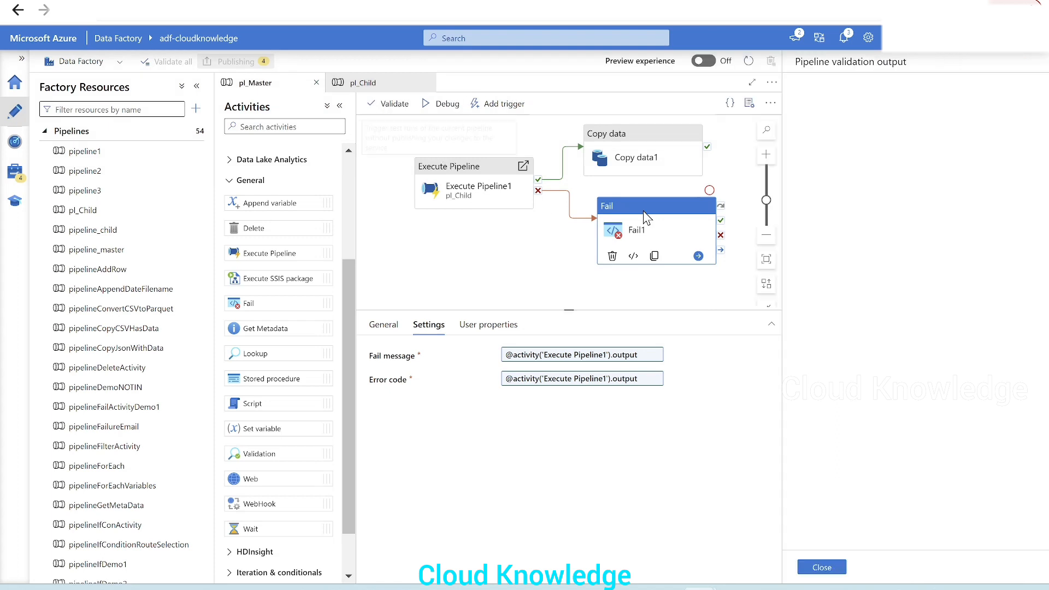
left_click(823, 567)
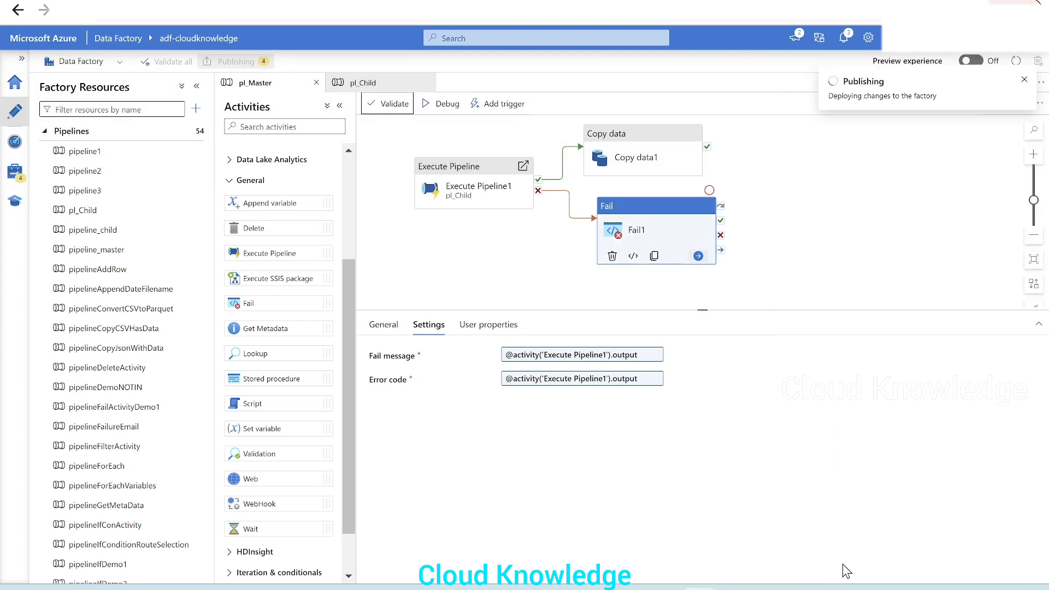
left_click(441, 107)
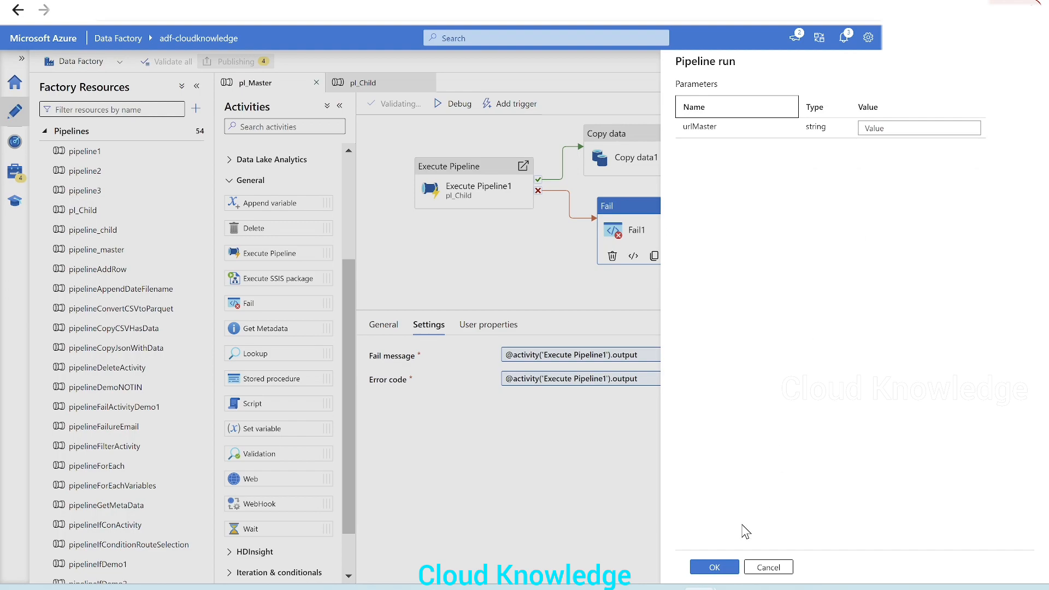
mouse_move(744, 587)
left_click(765, 537)
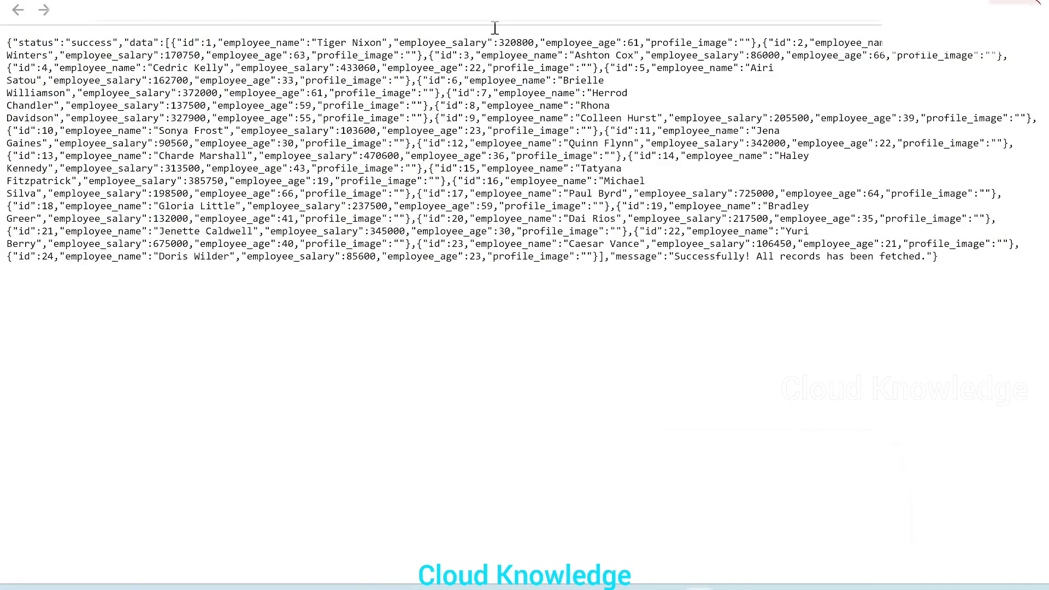
left_click(488, 1)
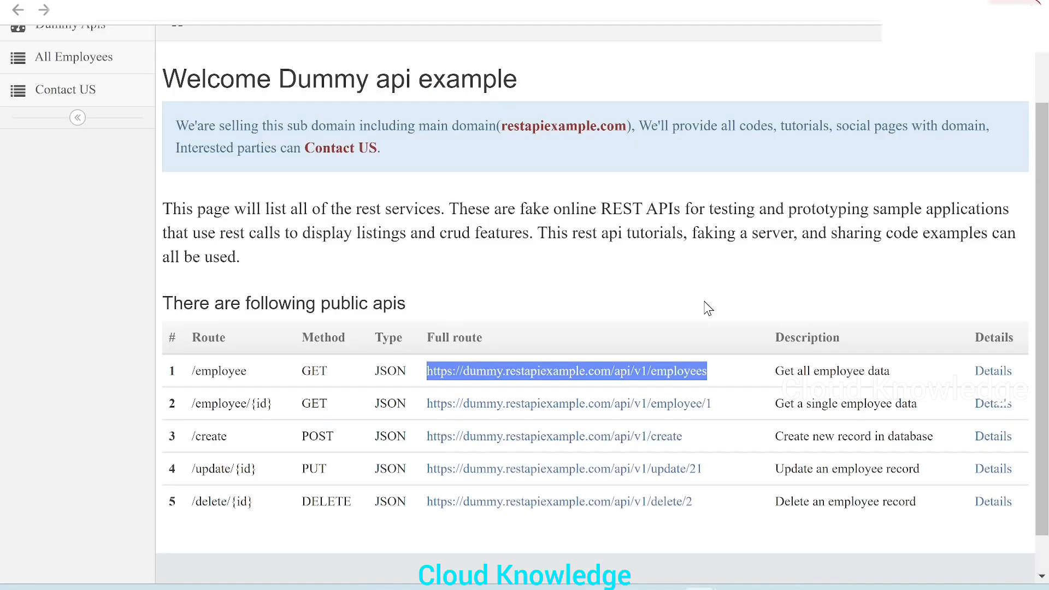
key("alt+Tab")
left_click(896, 129)
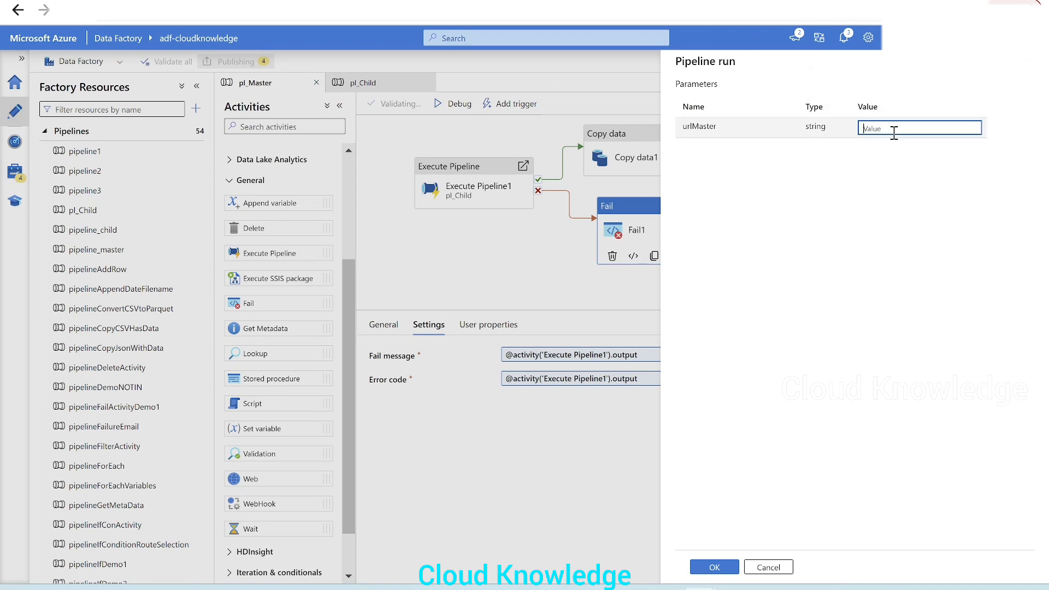
type("https://dummy.restapiexample.com/api/v1/employees")
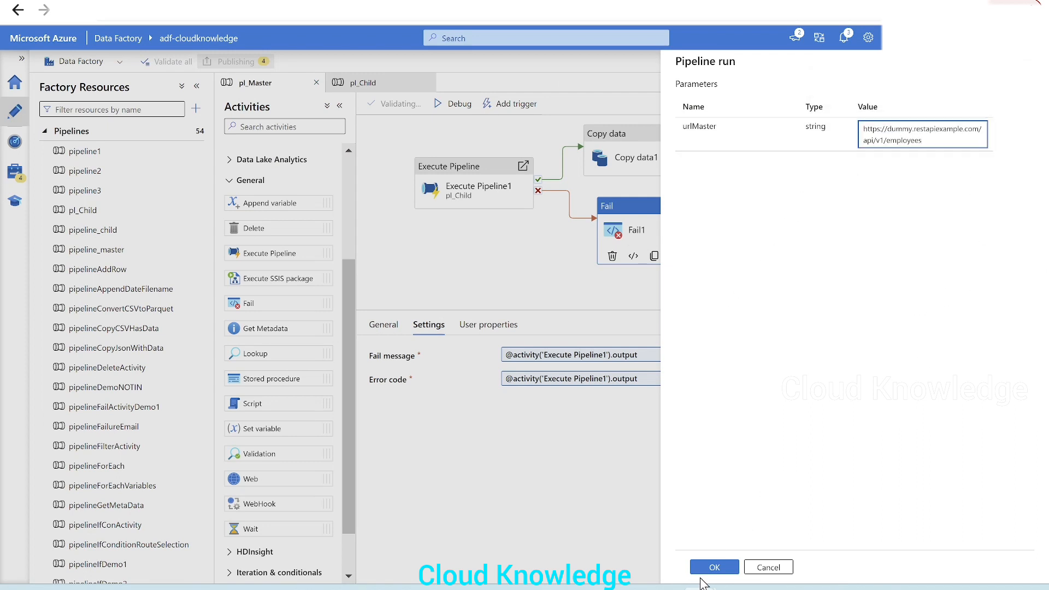
left_click(714, 567)
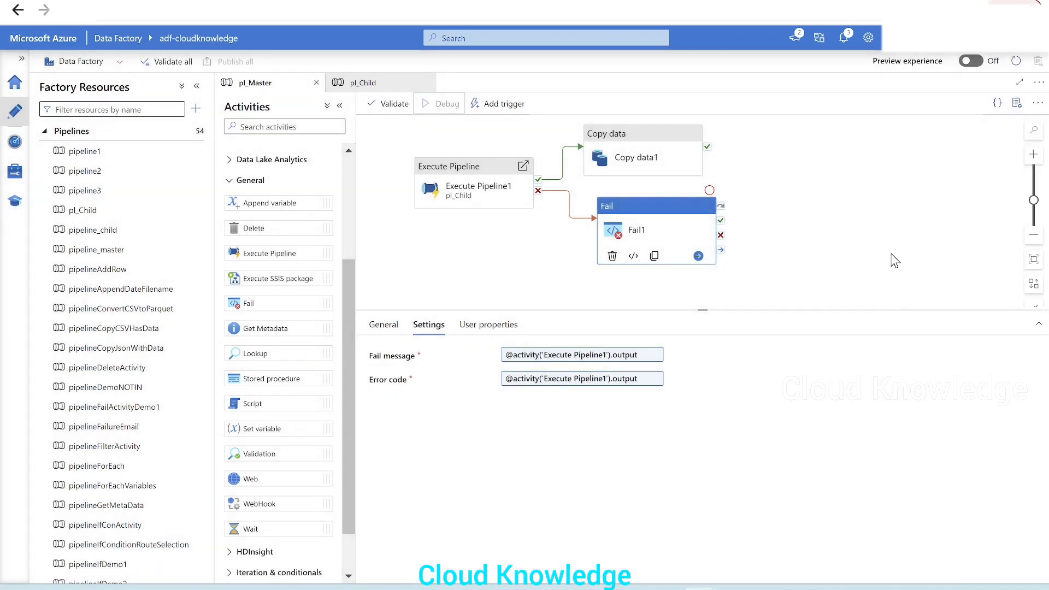
Collapse the resources pane and refresh the pl_Master debug run's output to check its activity statuses.
left_click(196, 87)
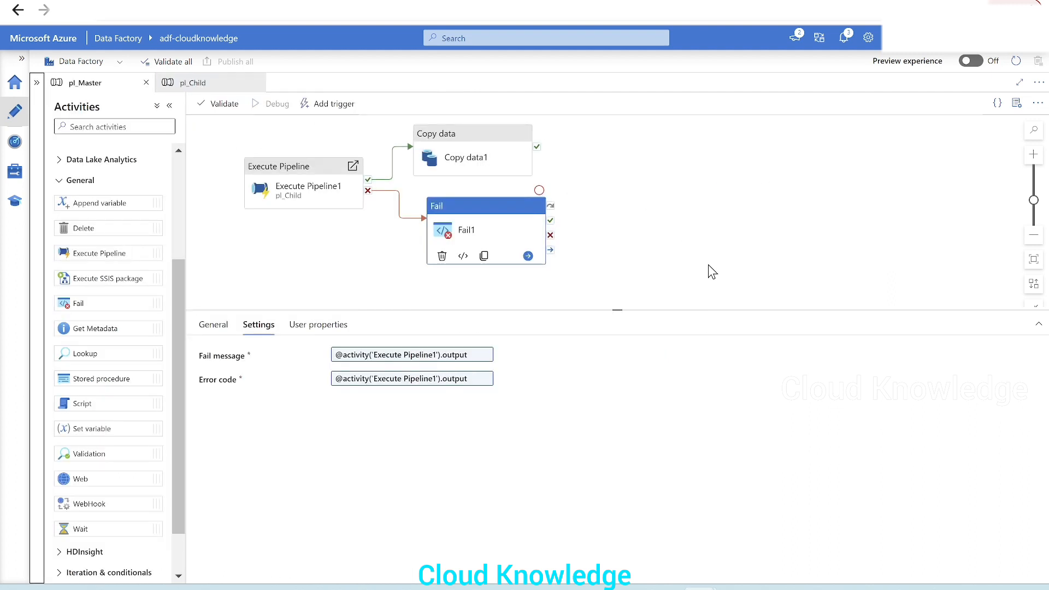
left_click(731, 305)
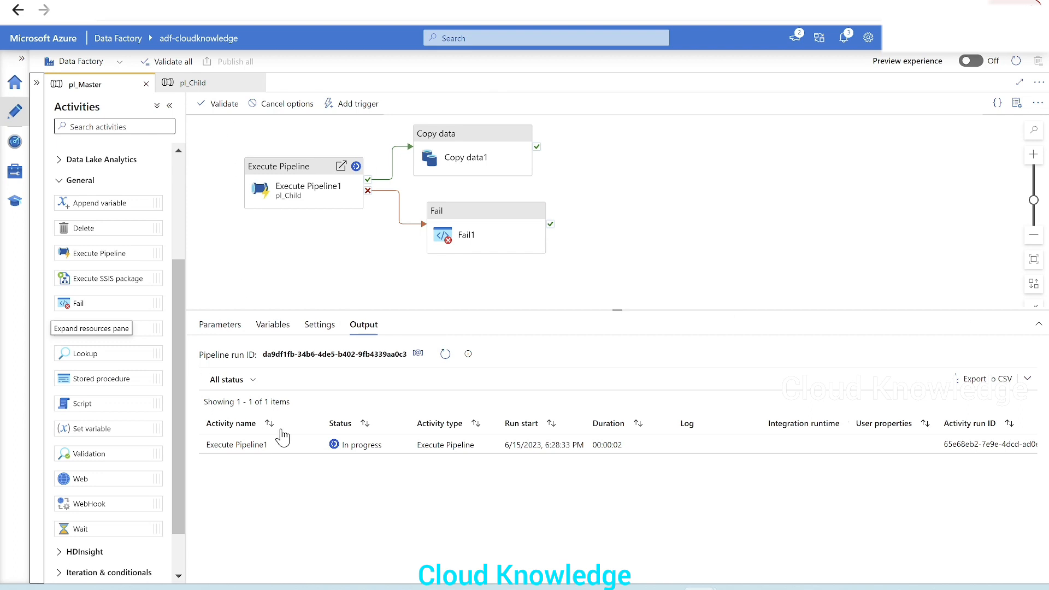
left_click(446, 354)
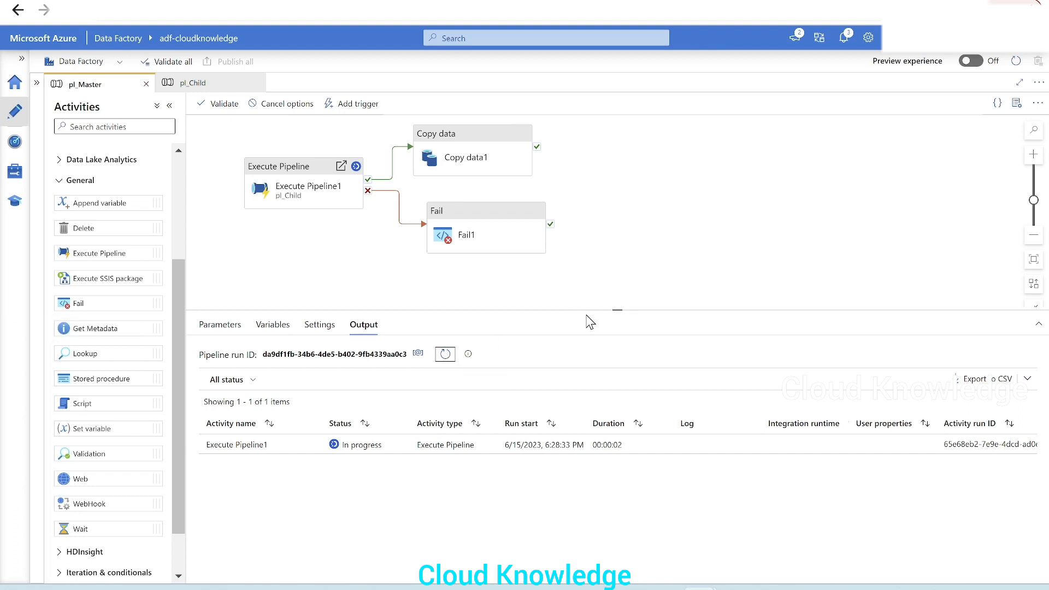
left_click_drag(583, 310, 596, 281)
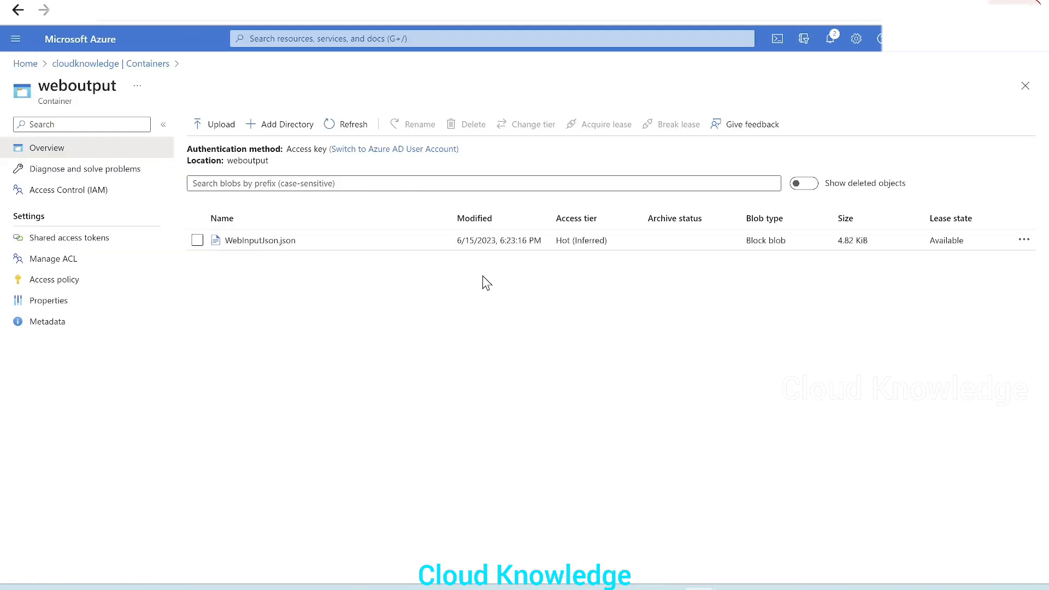
Switch to the Azure portal, refresh the weboutput container and open the OutputFiles folder in the testoutput container.
left_click(347, 126)
left_click(97, 1)
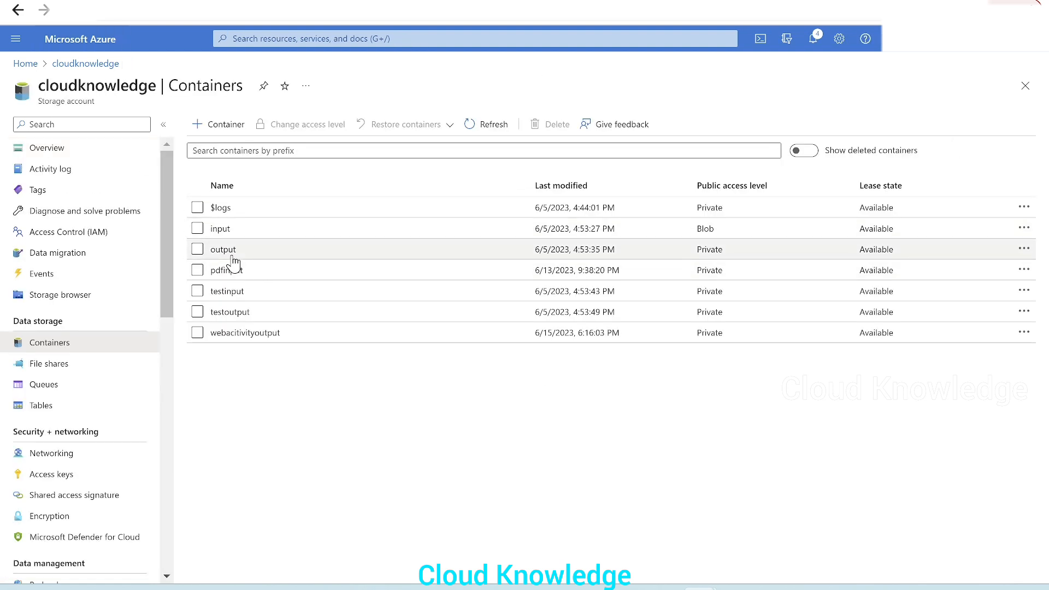
left_click(235, 312)
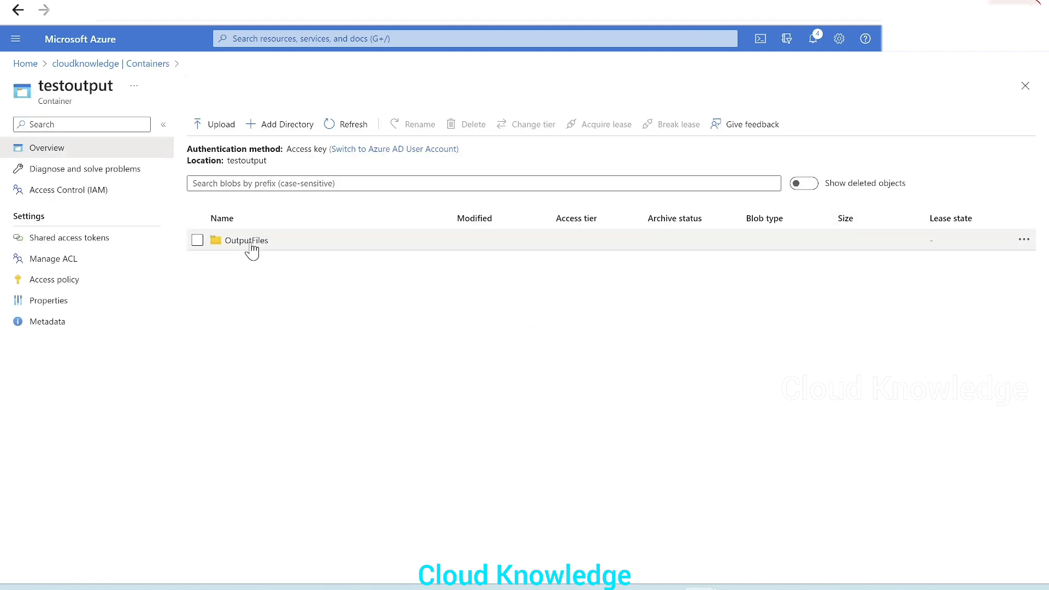
left_click(246, 240)
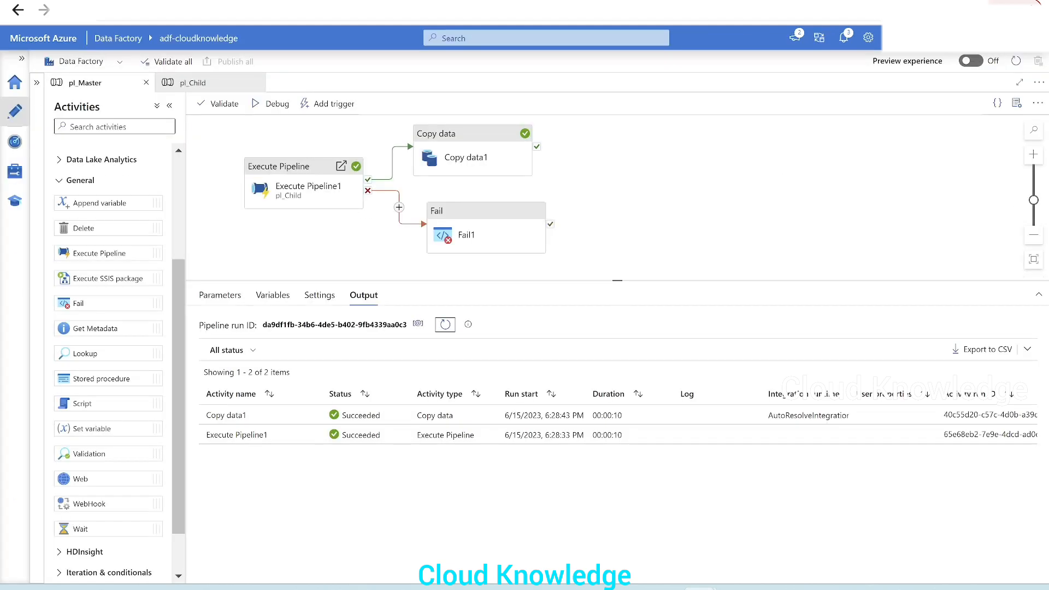
Switch back to Data Factory and check the file path of Copy data1's sink dataset, returning to pl_Master.
left_click(467, 164)
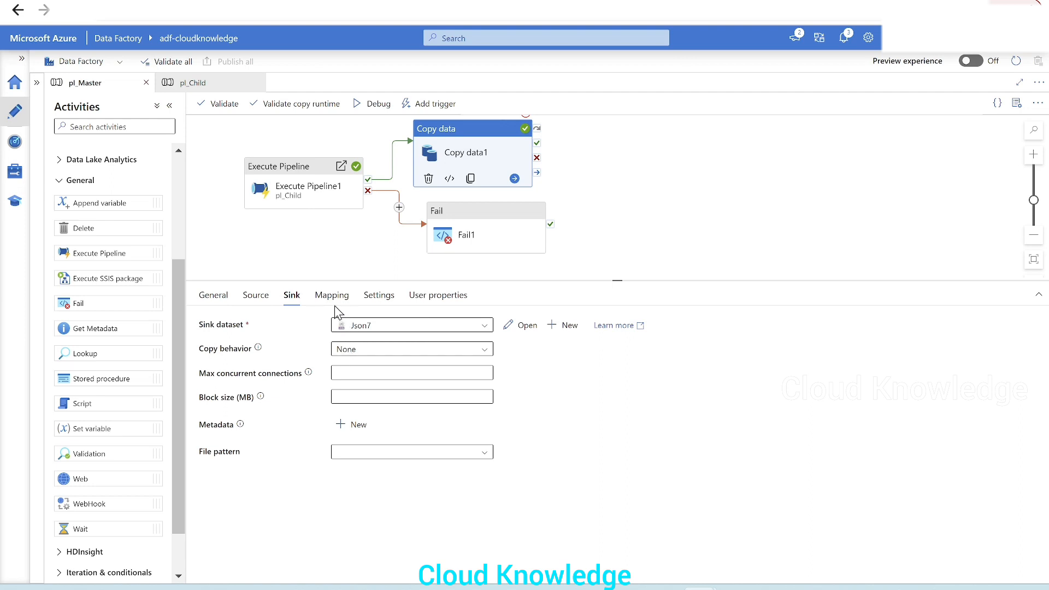
left_click(524, 325)
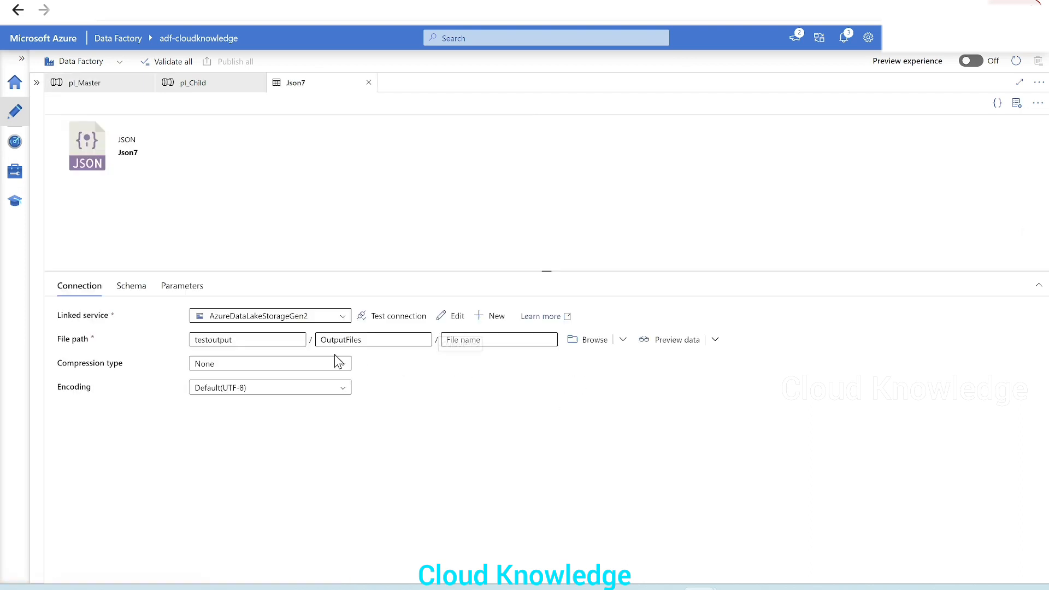
left_click(197, 84)
left_click(88, 83)
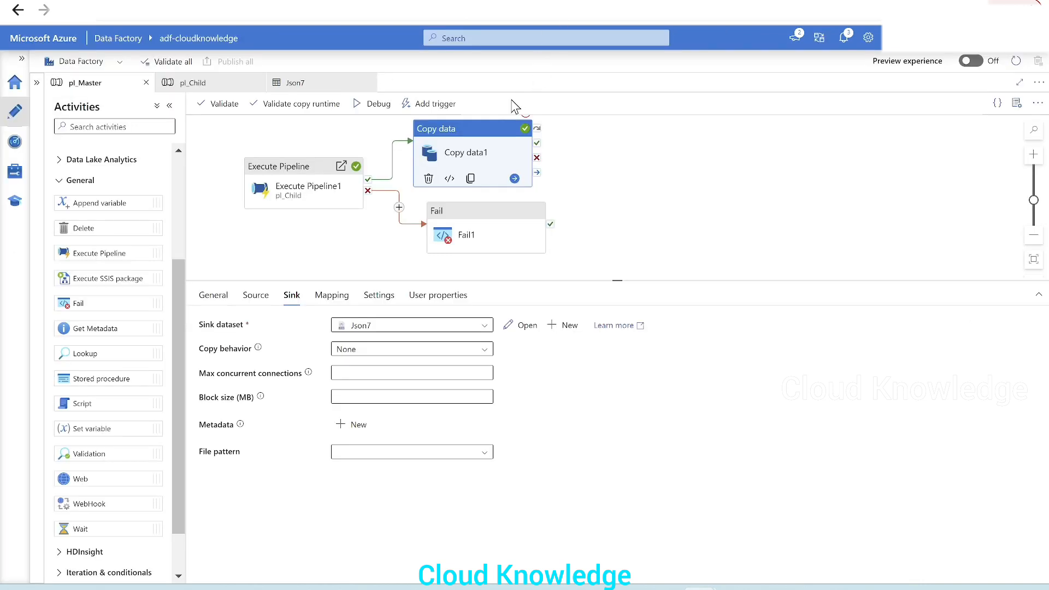
View Execute Pipeline1's output in the debug run, open its linked pl_Child run and review both pipelines' activity runs.
left_click(572, 213)
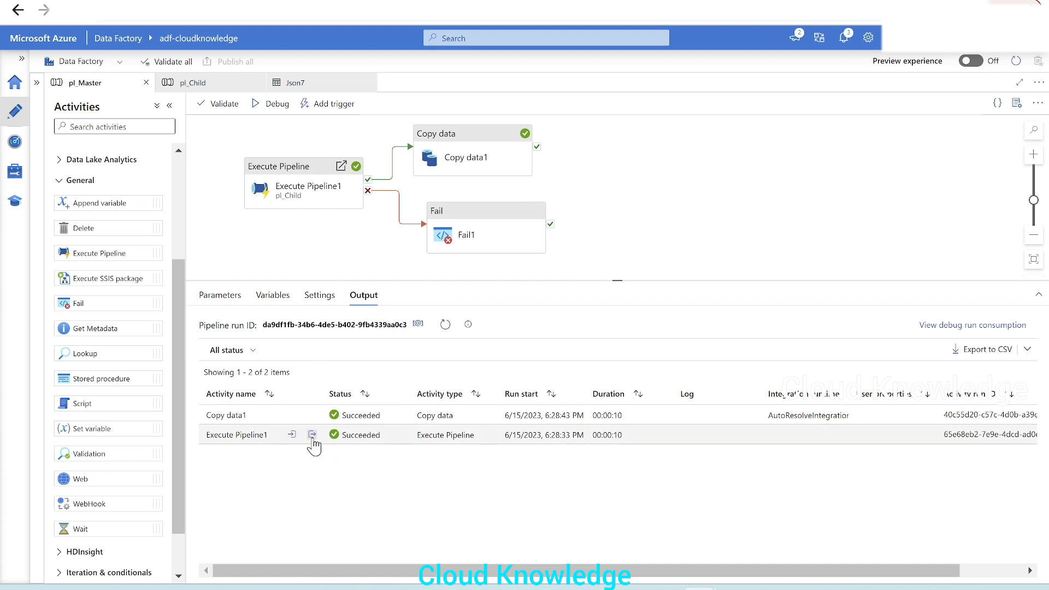
left_click(311, 434)
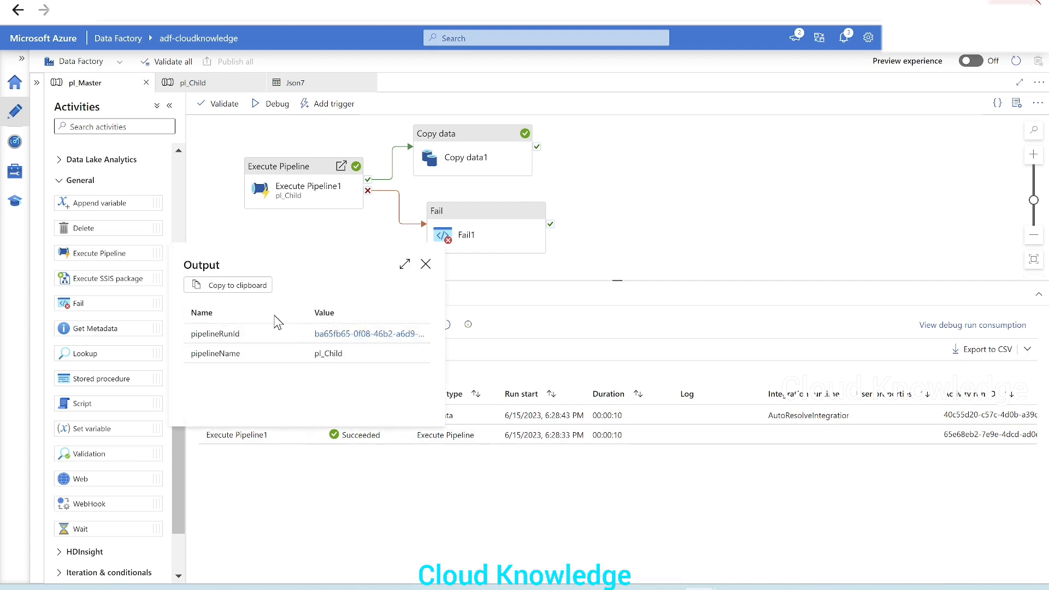
left_click(348, 334)
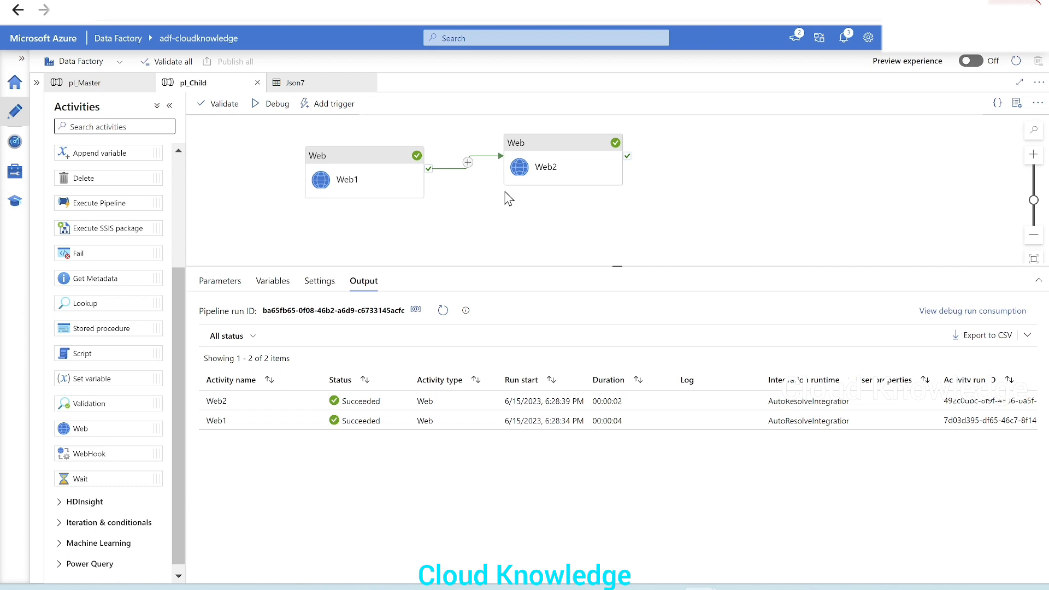
left_click(104, 87)
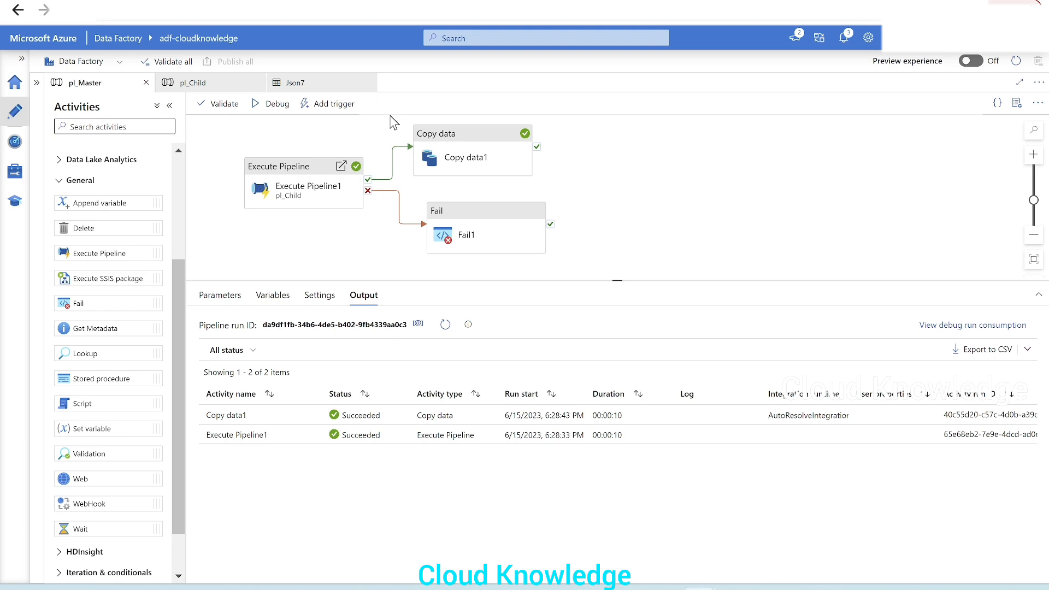
left_click(233, 85)
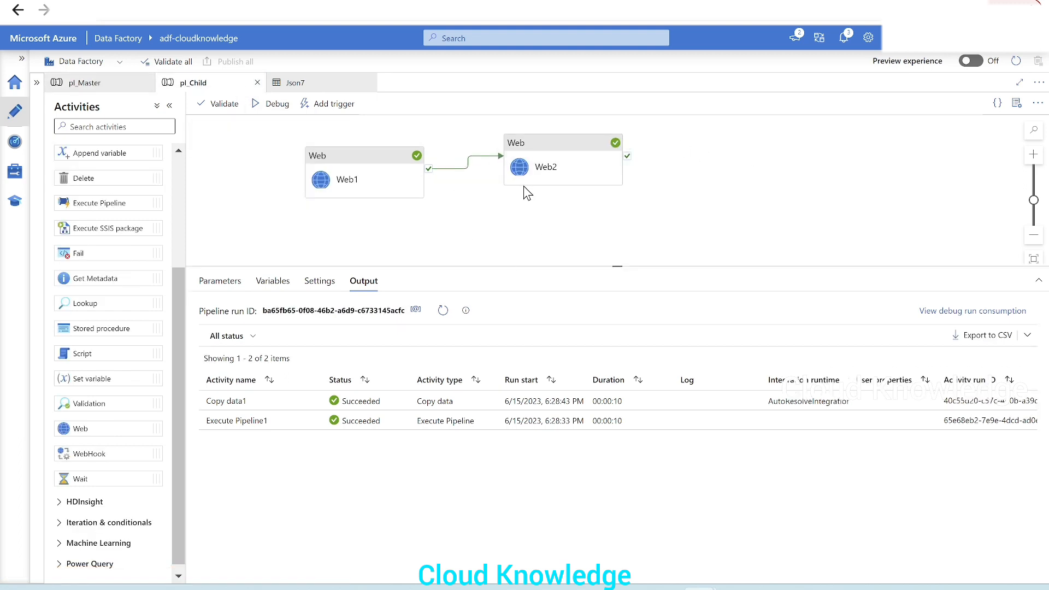
left_click(90, 83)
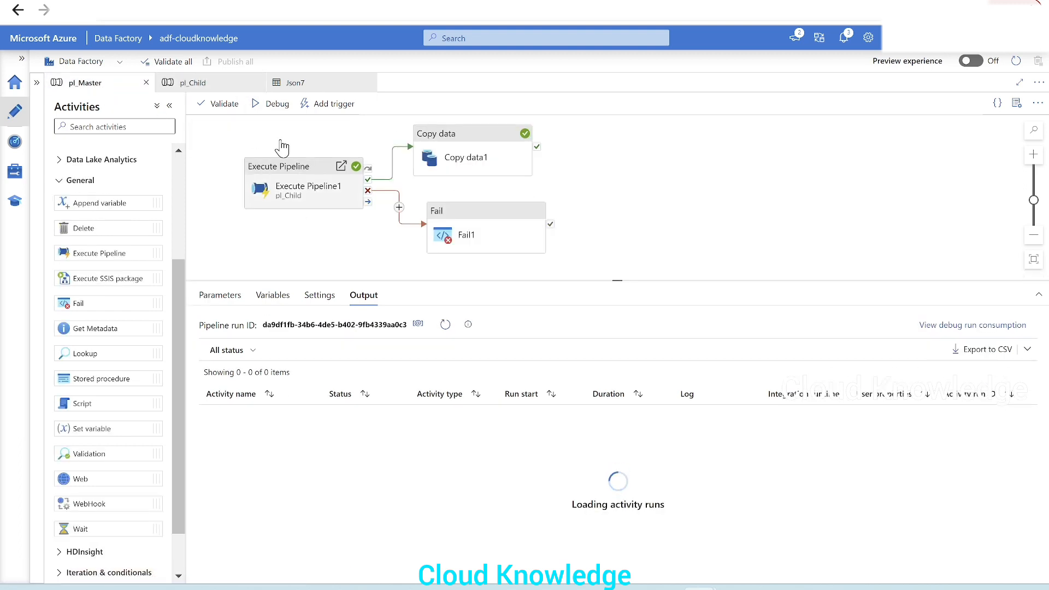
left_click(228, 82)
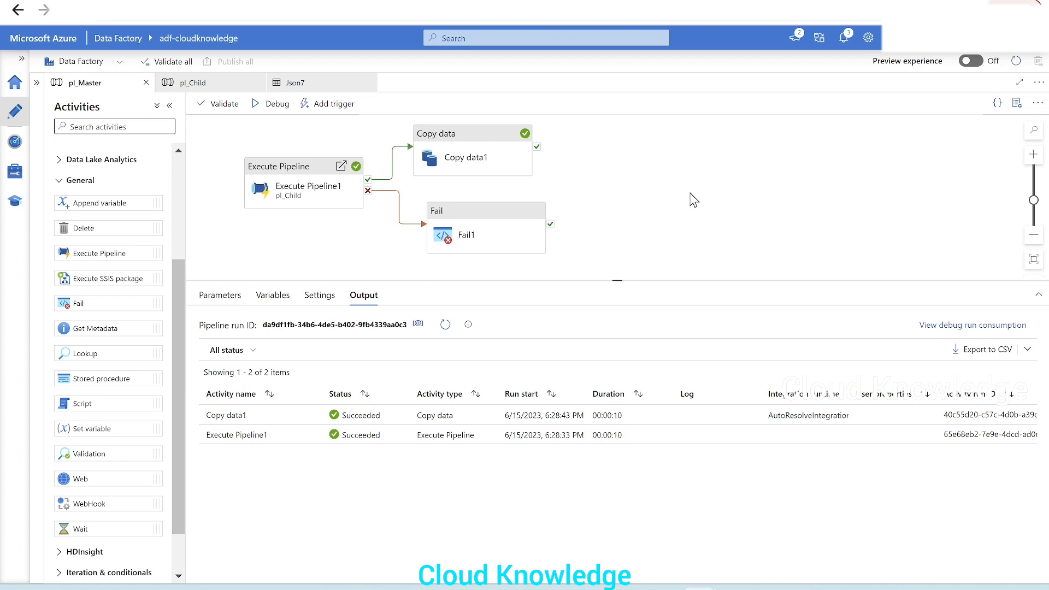
left_click(268, 103)
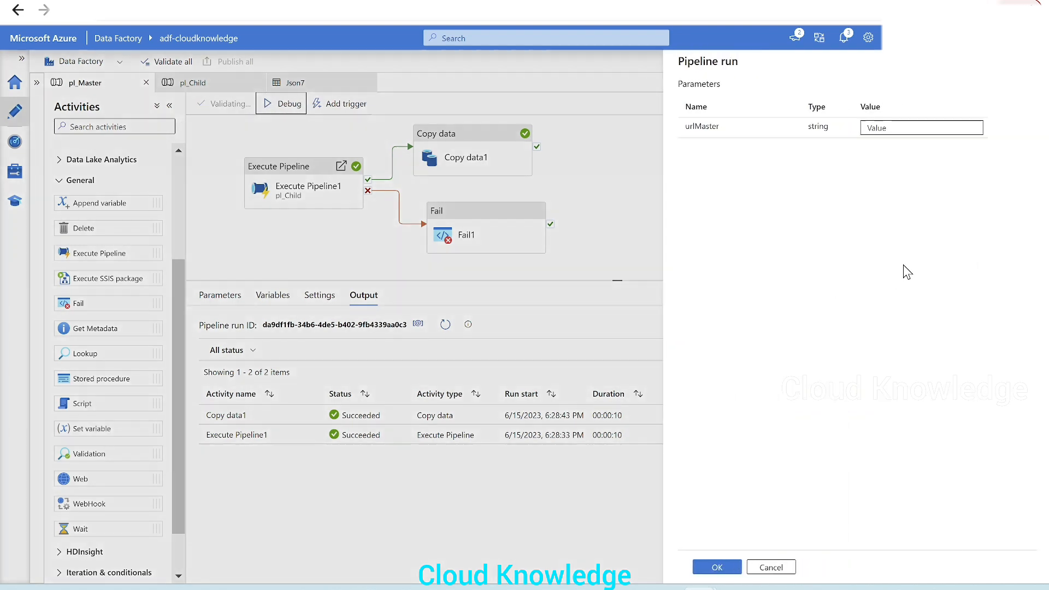
left_click(900, 133)
type("https://dummy.restapiexample.com/api/v1/employees")
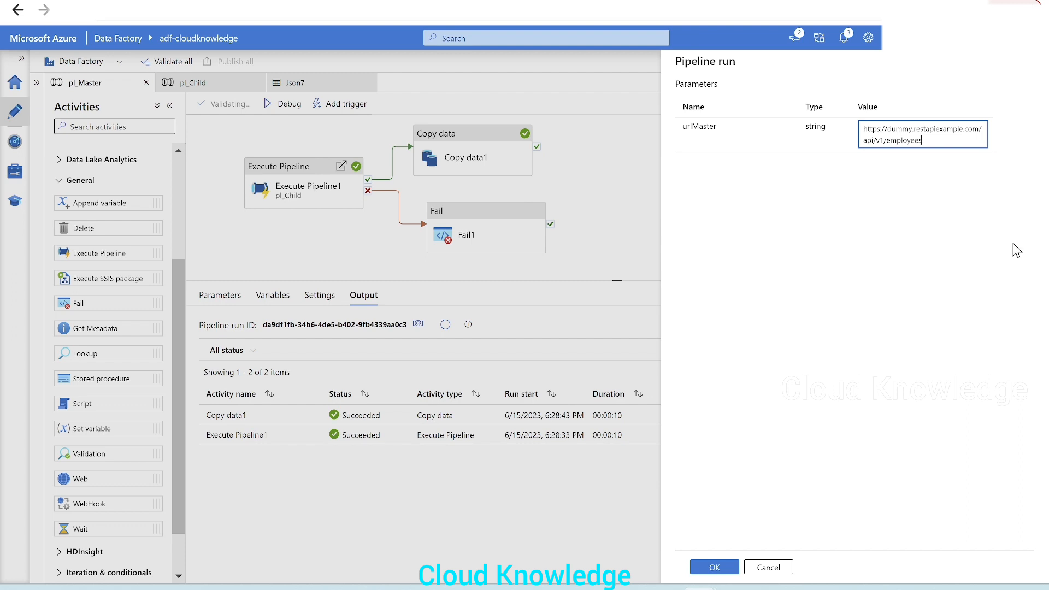
key("BackSpace")
key("BackSpace")
key("BackSpace")
left_click(719, 564)
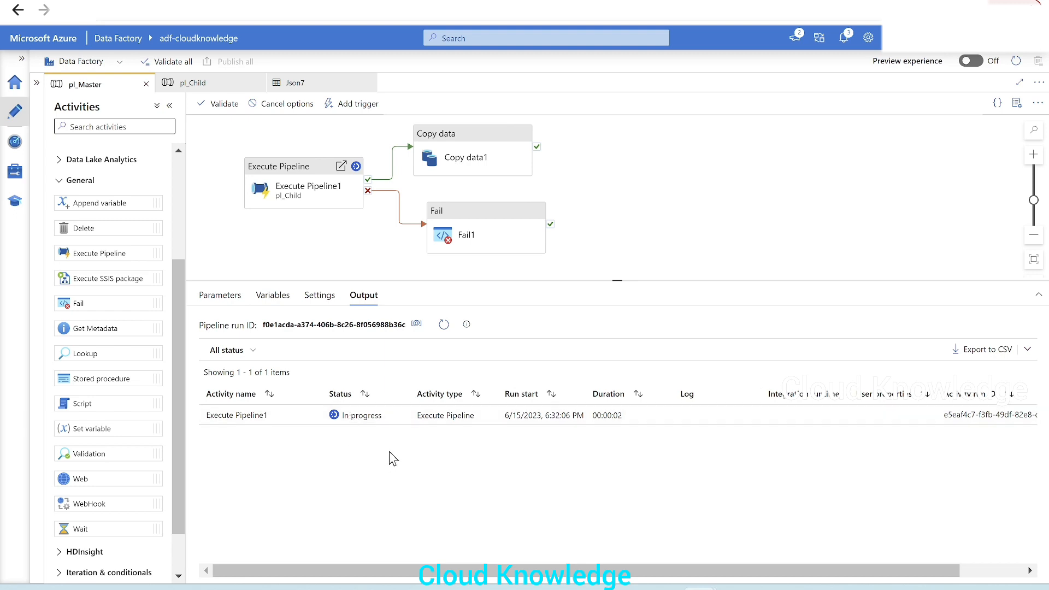
left_click(443, 325)
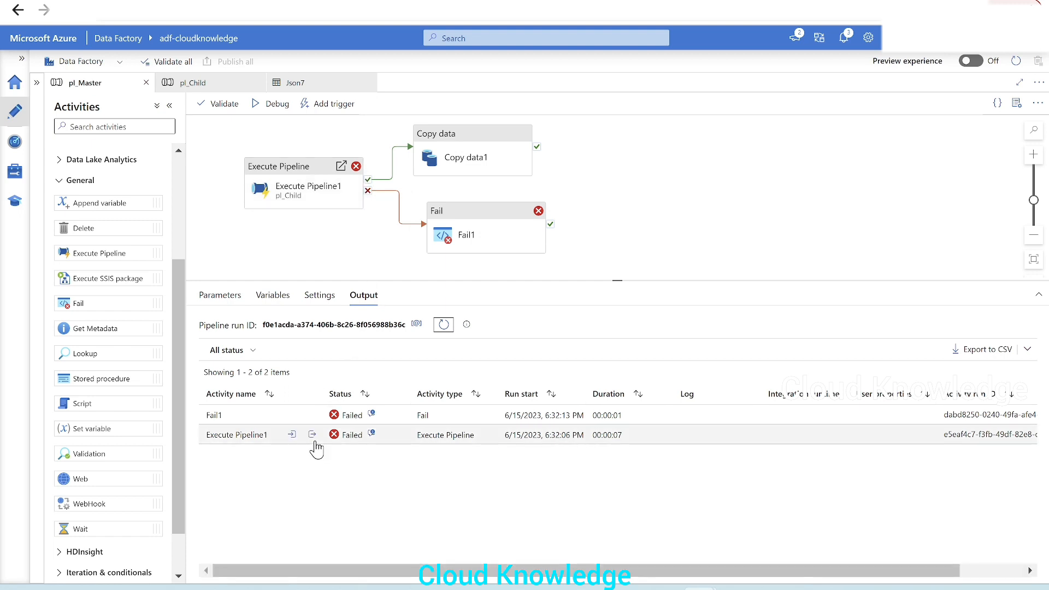
Open the pl_Child run linked in Execute Pipeline1's output and read the error message in Web1's full output.
left_click(313, 435)
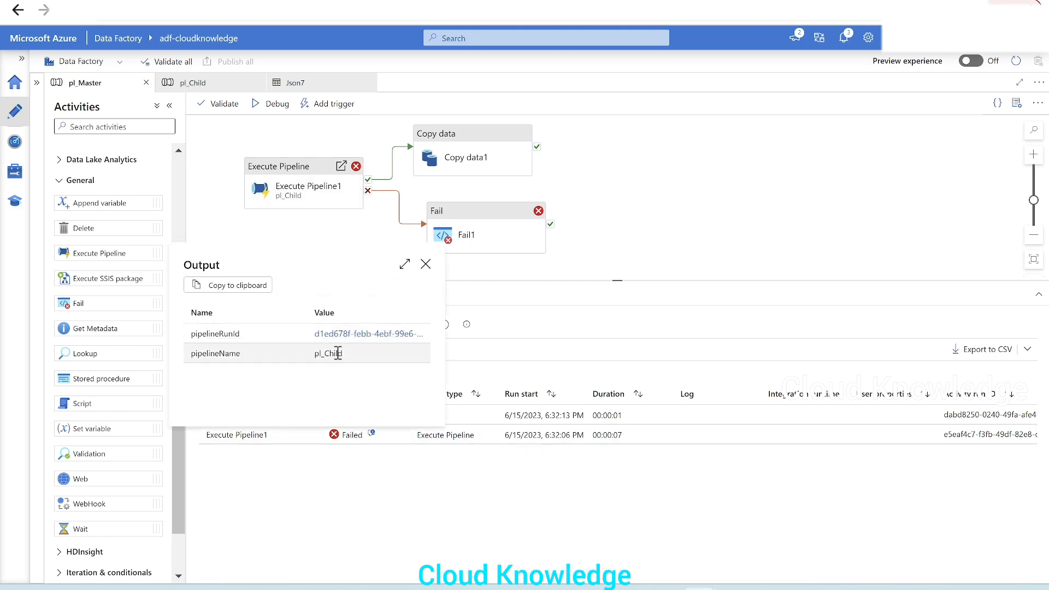
left_click(375, 333)
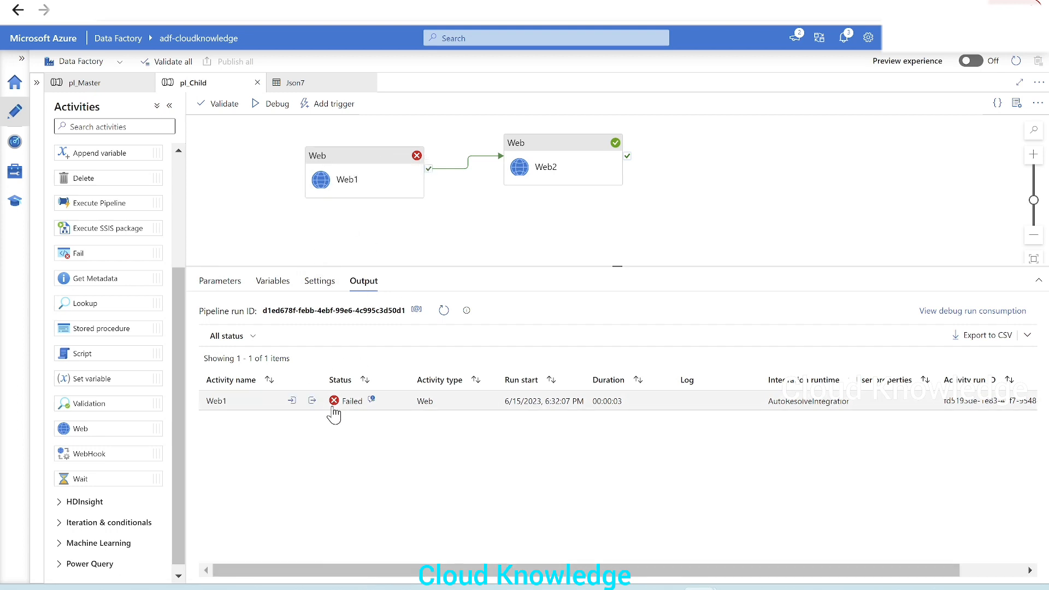
left_click(312, 400)
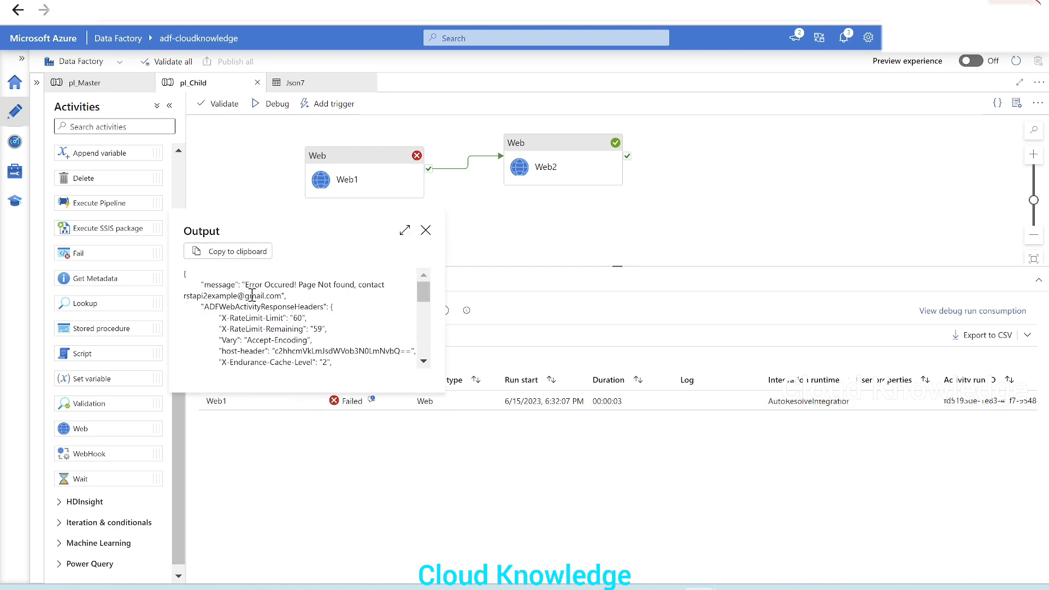
left_click_drag(244, 285, 328, 287)
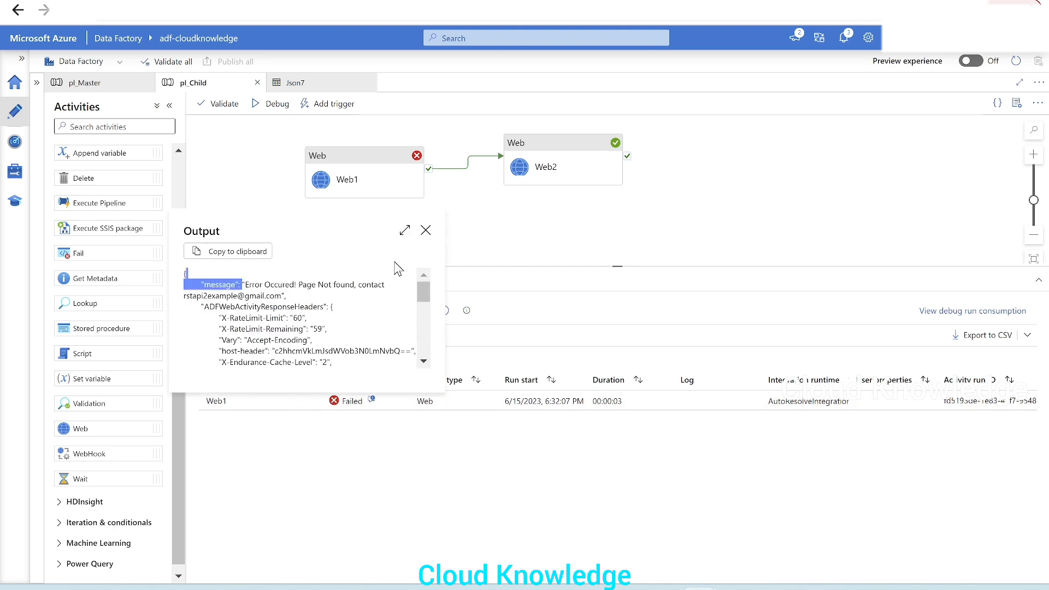
left_click(404, 230)
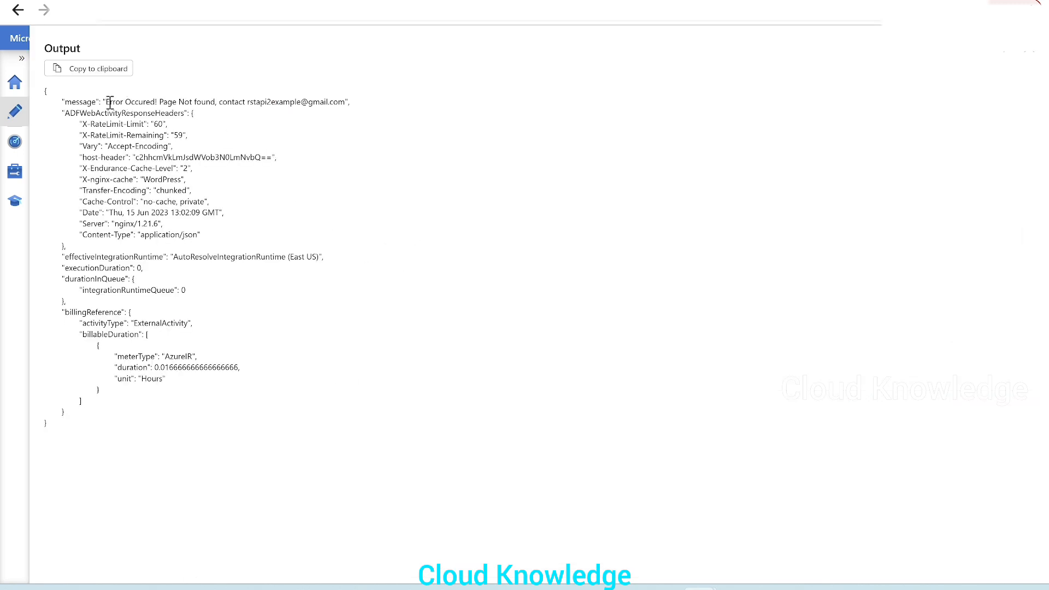
left_click_drag(103, 102, 232, 102)
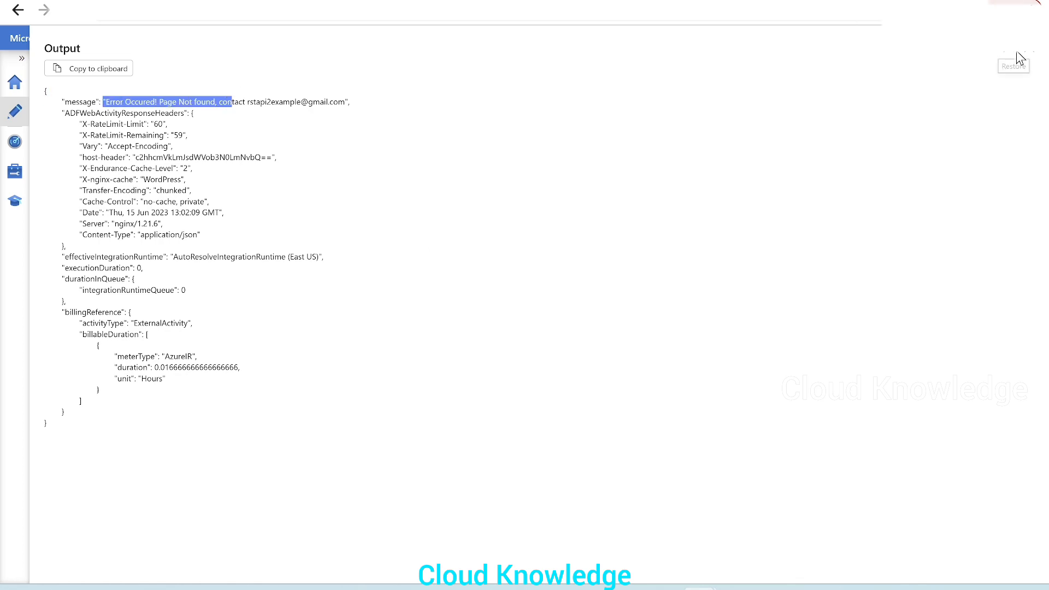
left_click(1033, 52)
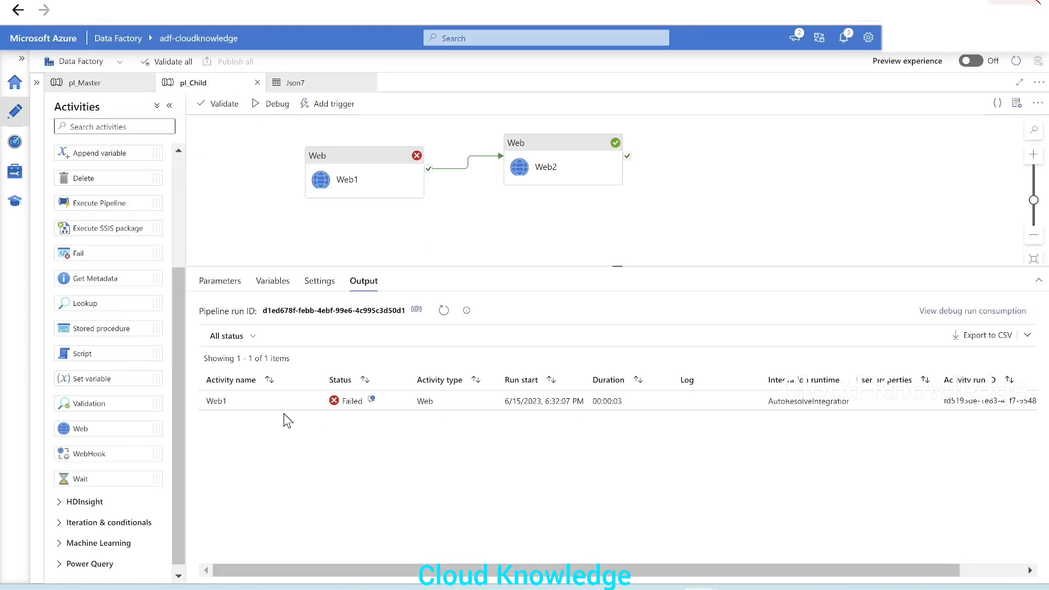
Return to pl_Master and review the input of the Fail1 activity in the debug run, down to its errorCode.
left_click(83, 86)
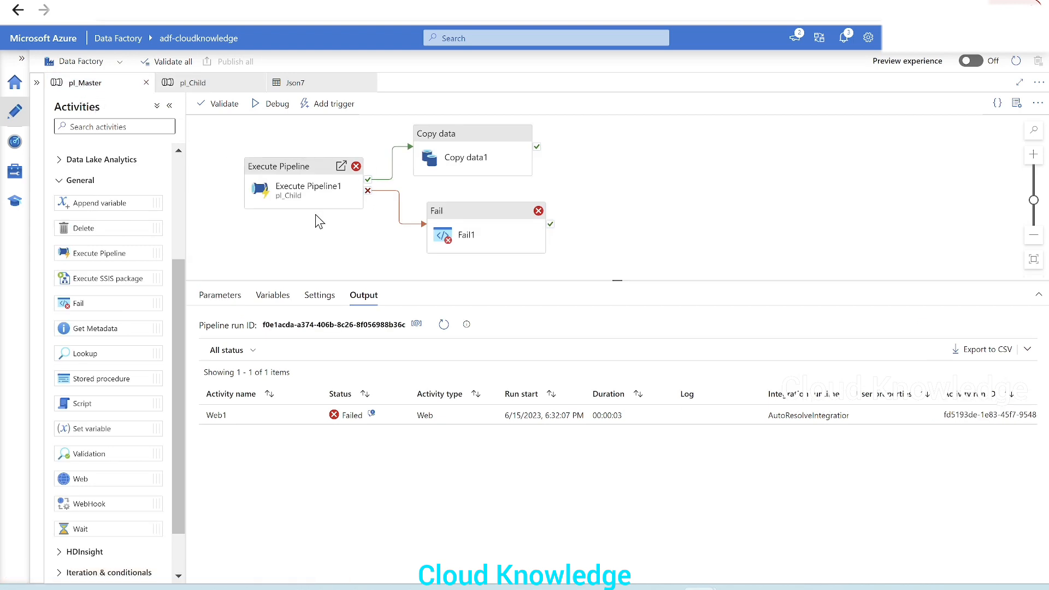
left_click(284, 191)
left_click(317, 252)
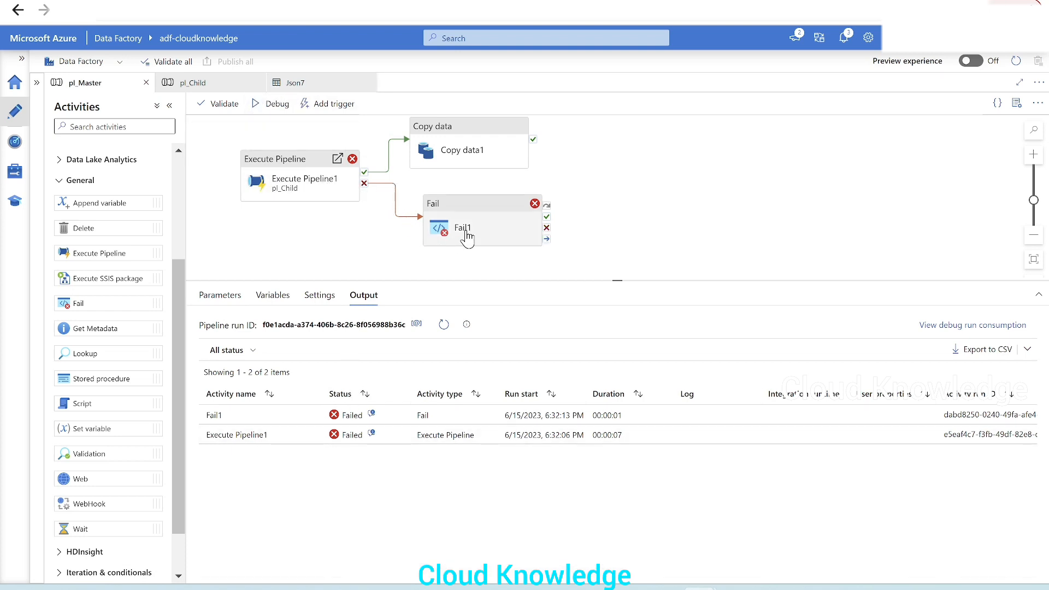
mouse_move(310, 420)
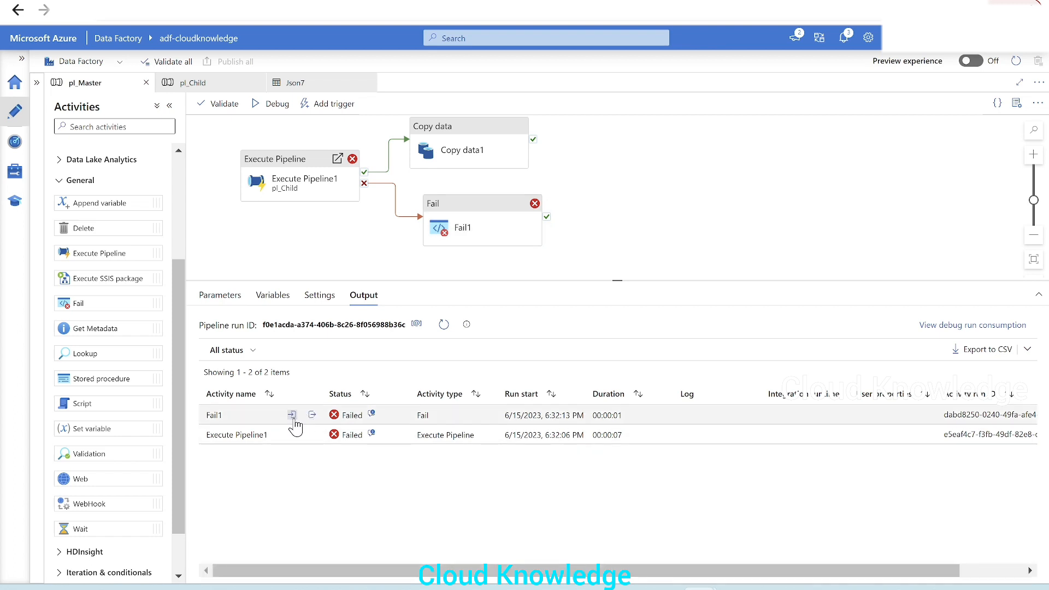
left_click(292, 417)
scroll(333, 317, "down", 2)
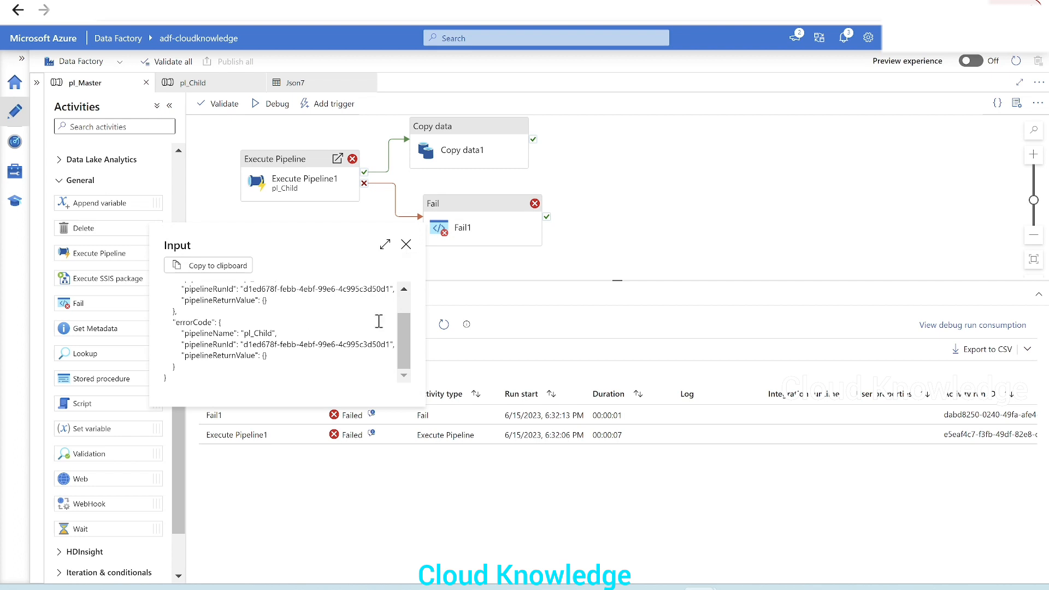
left_click(406, 244)
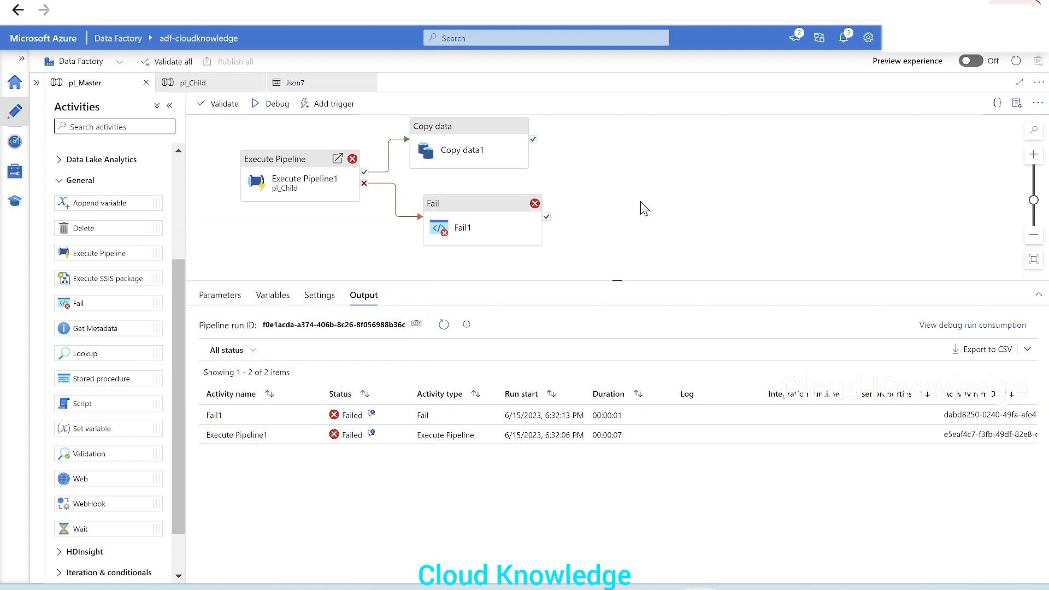